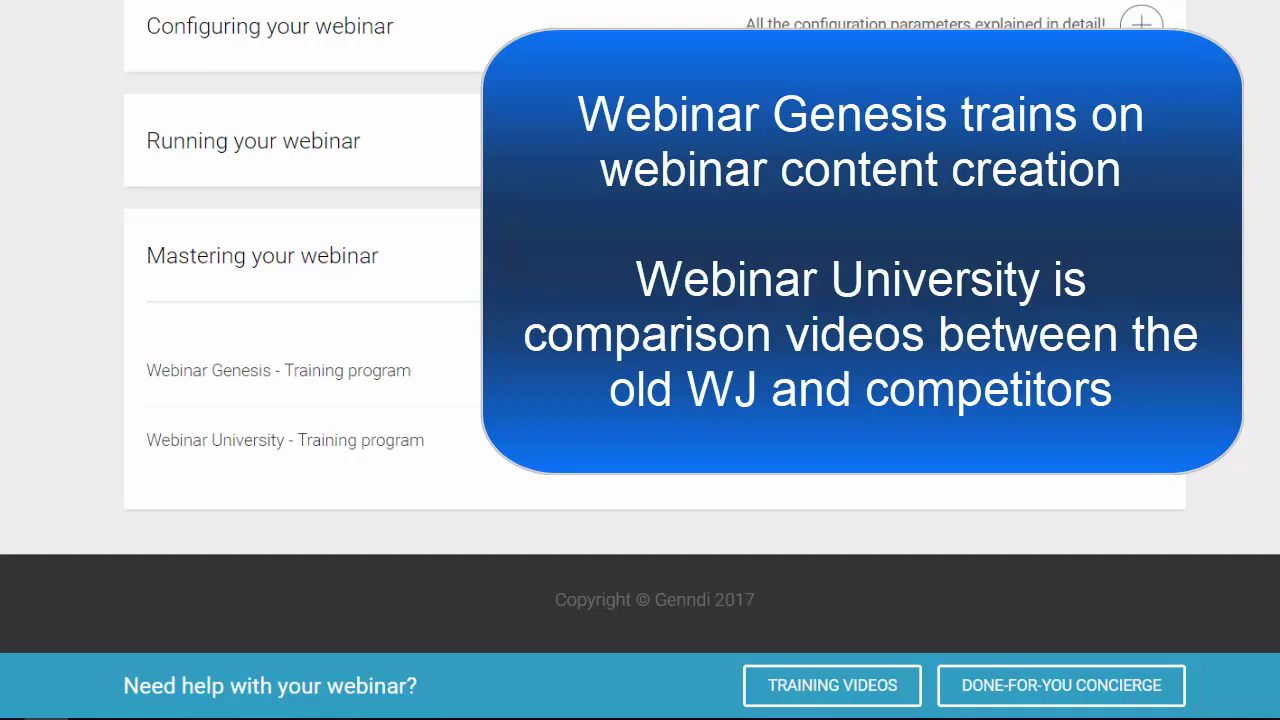
Step: Expand the "Configuring your webinar" training section and look through its list of articles
scroll(640, 360, "up", 3)
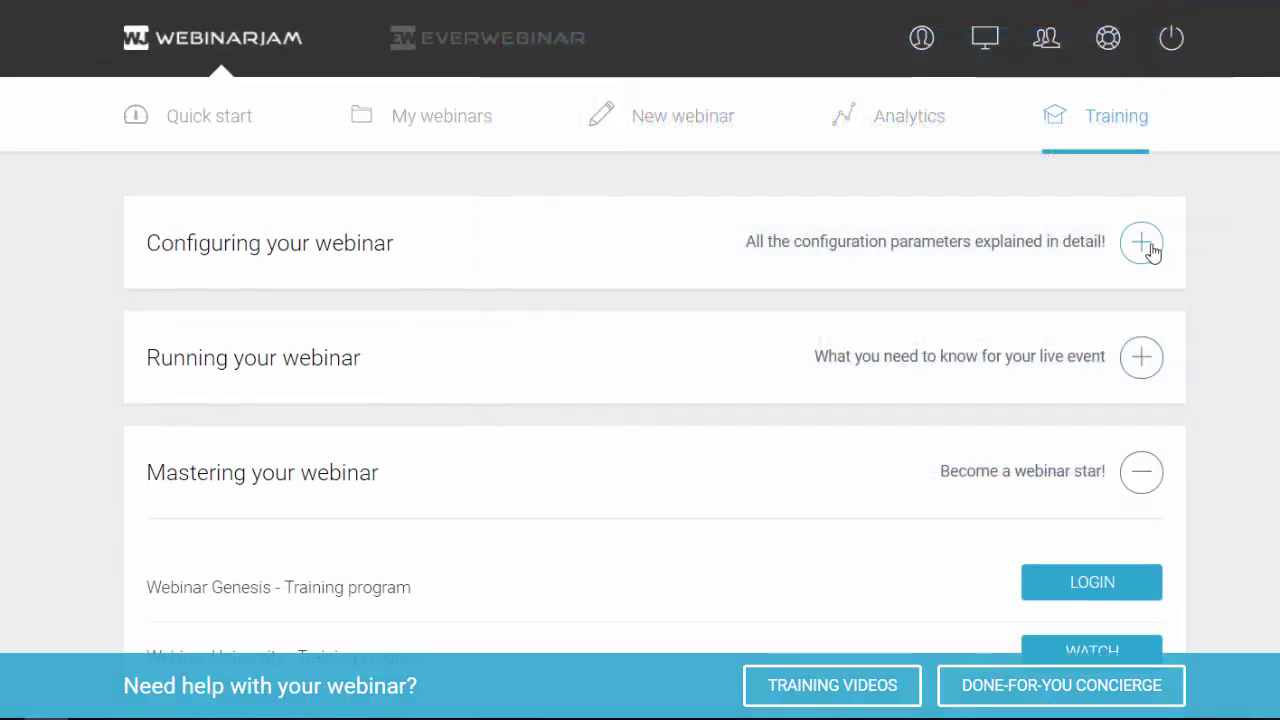
left_click(1151, 250)
scroll(1222, 309, "down", 4)
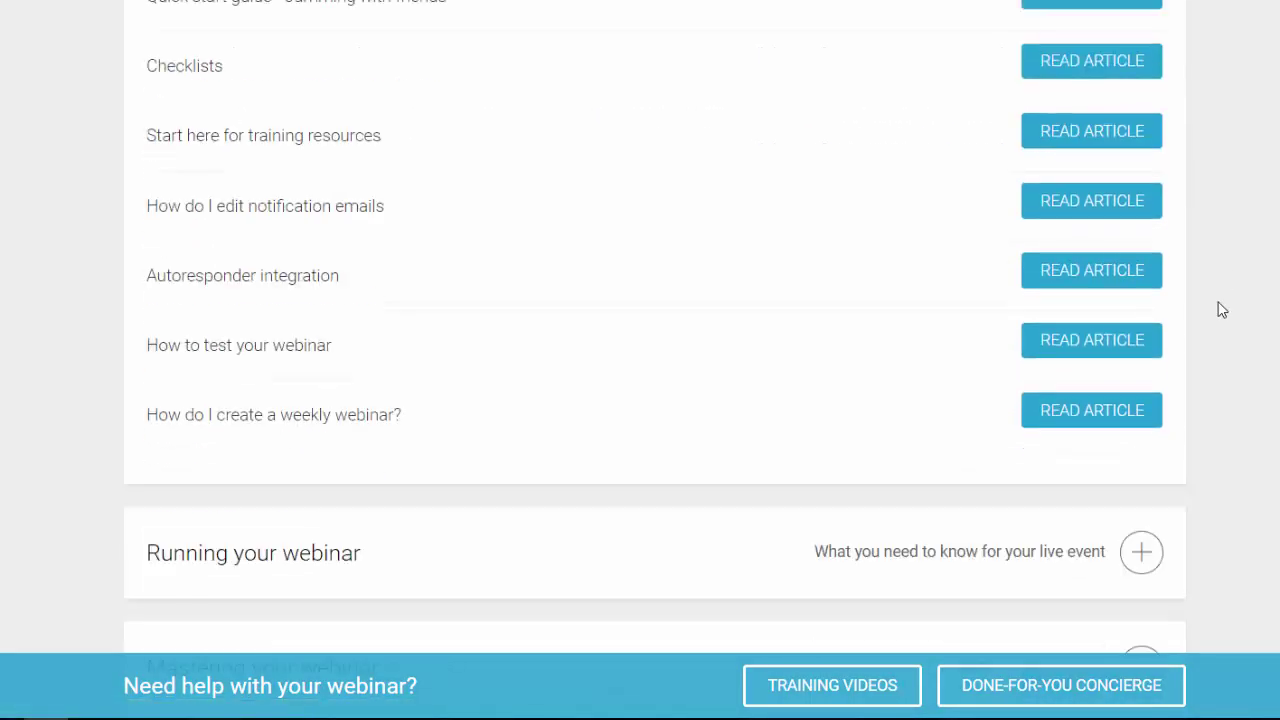
scroll(1214, 312, "up", 1)
scroll(565, 298, "up", 1)
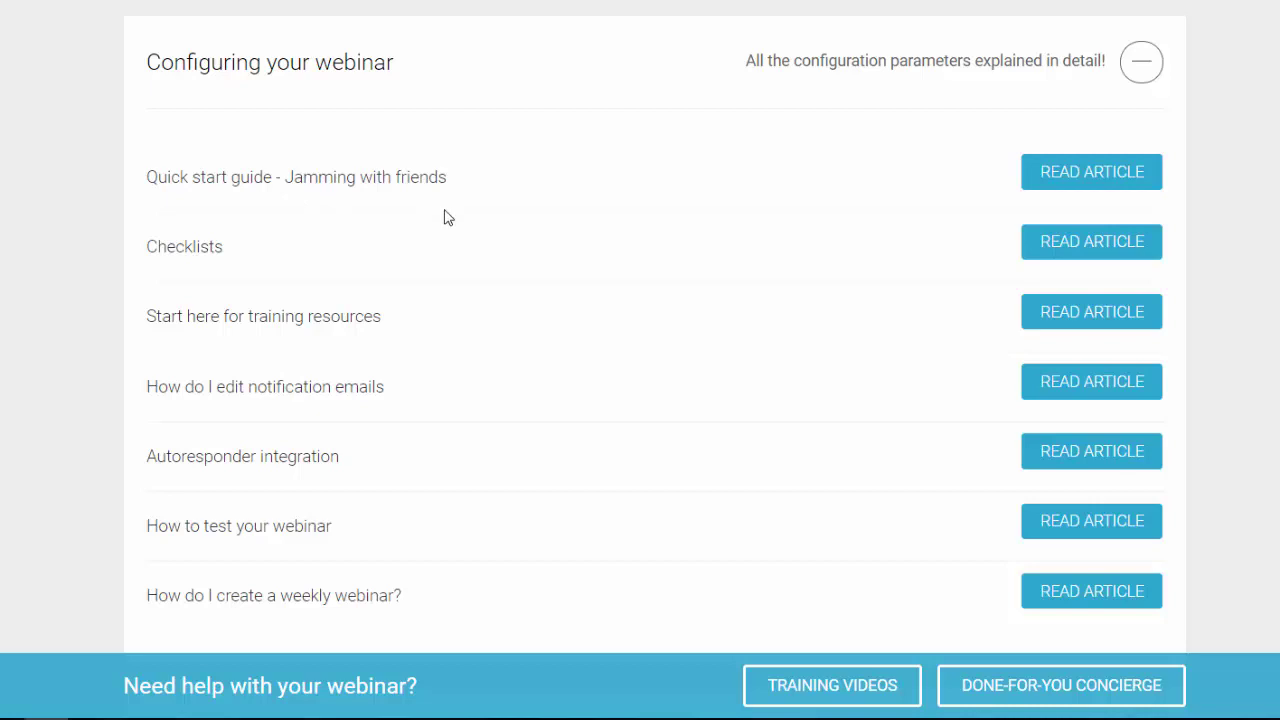
scroll(652, 275, "up", 2)
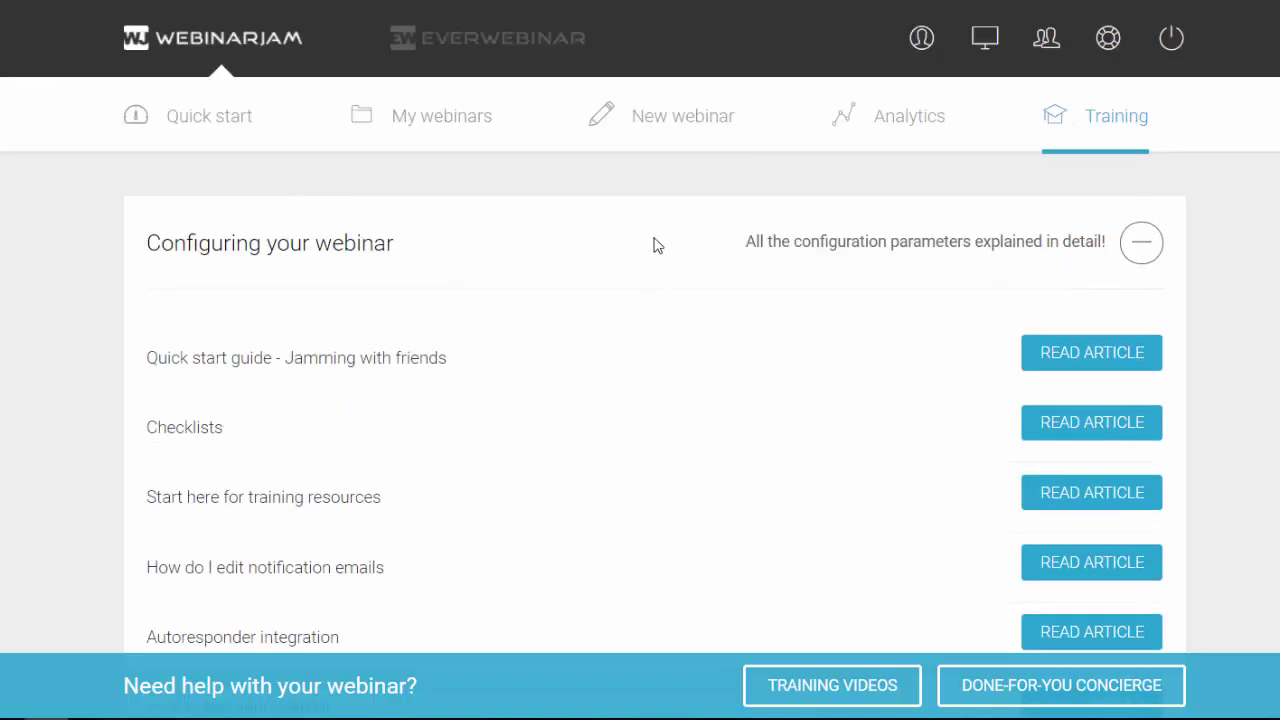
Step: Start creating a new webinar with the Express Configuration
left_click(677, 127)
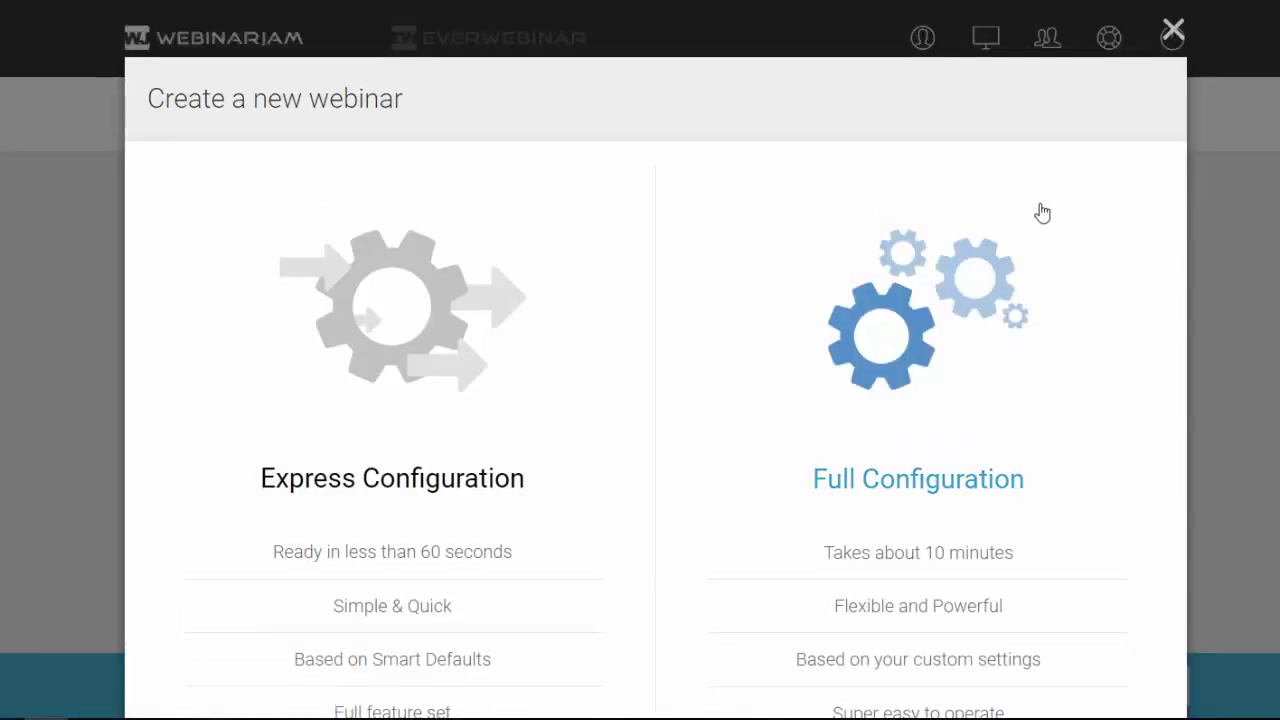
scroll(1040, 211, "down", 1)
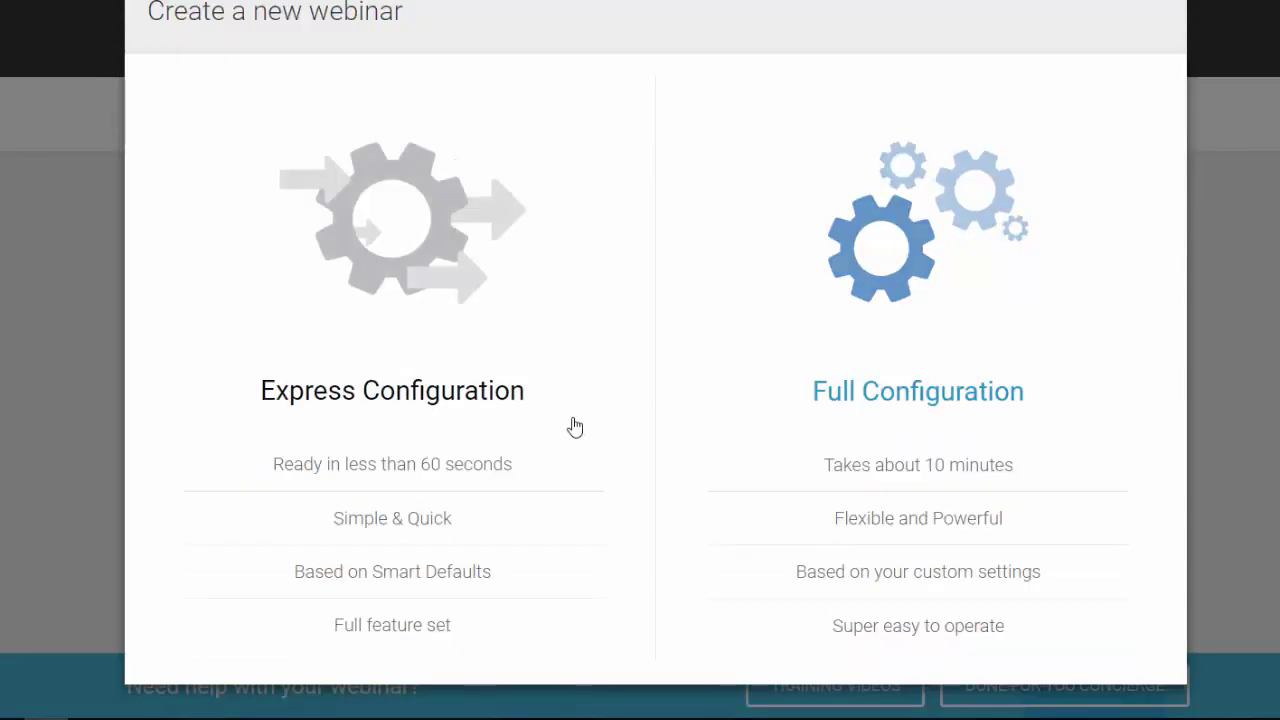
left_click(457, 391)
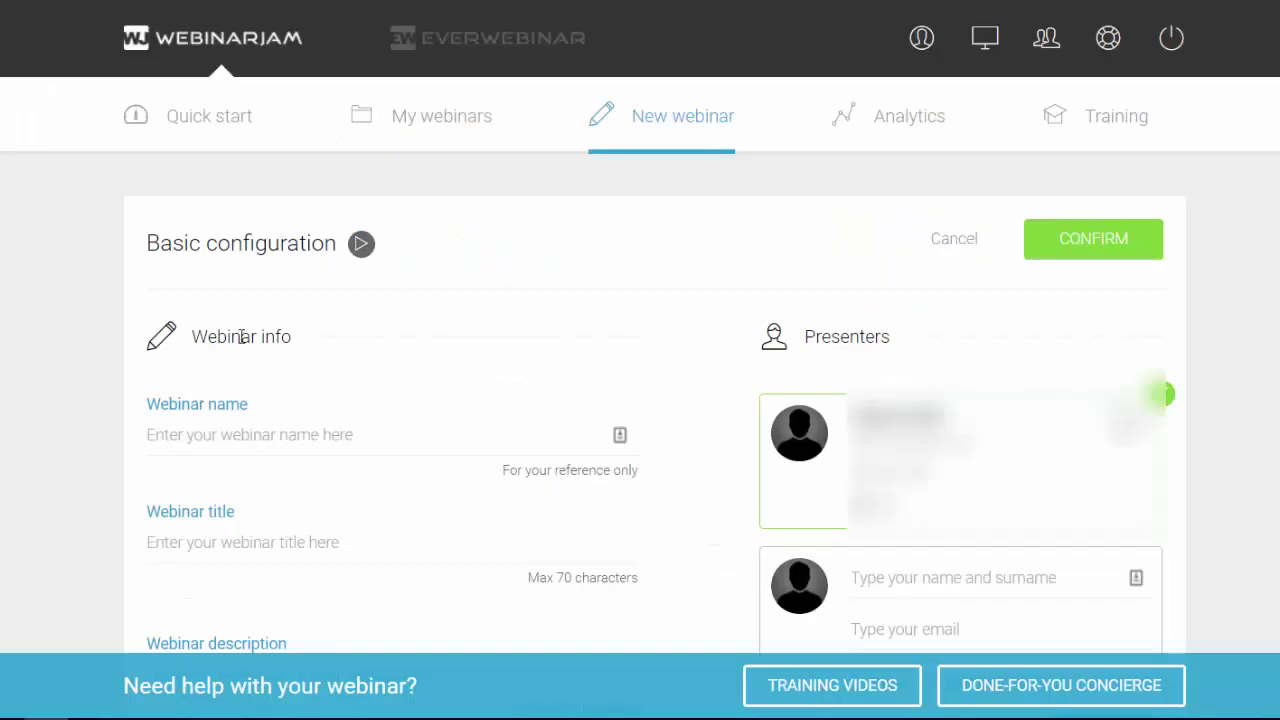
Step: Name the webinar "My first webinar" in its basic configuration
left_click(204, 438)
type("My")
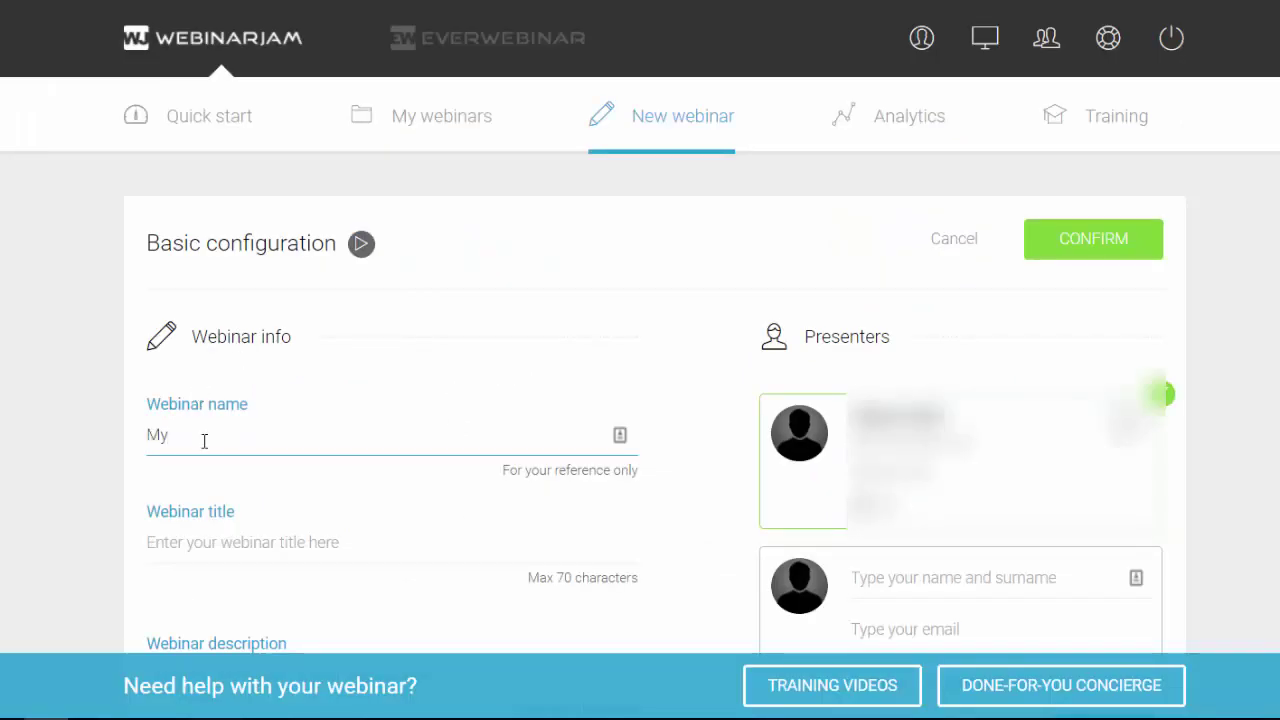
type(" first webina")
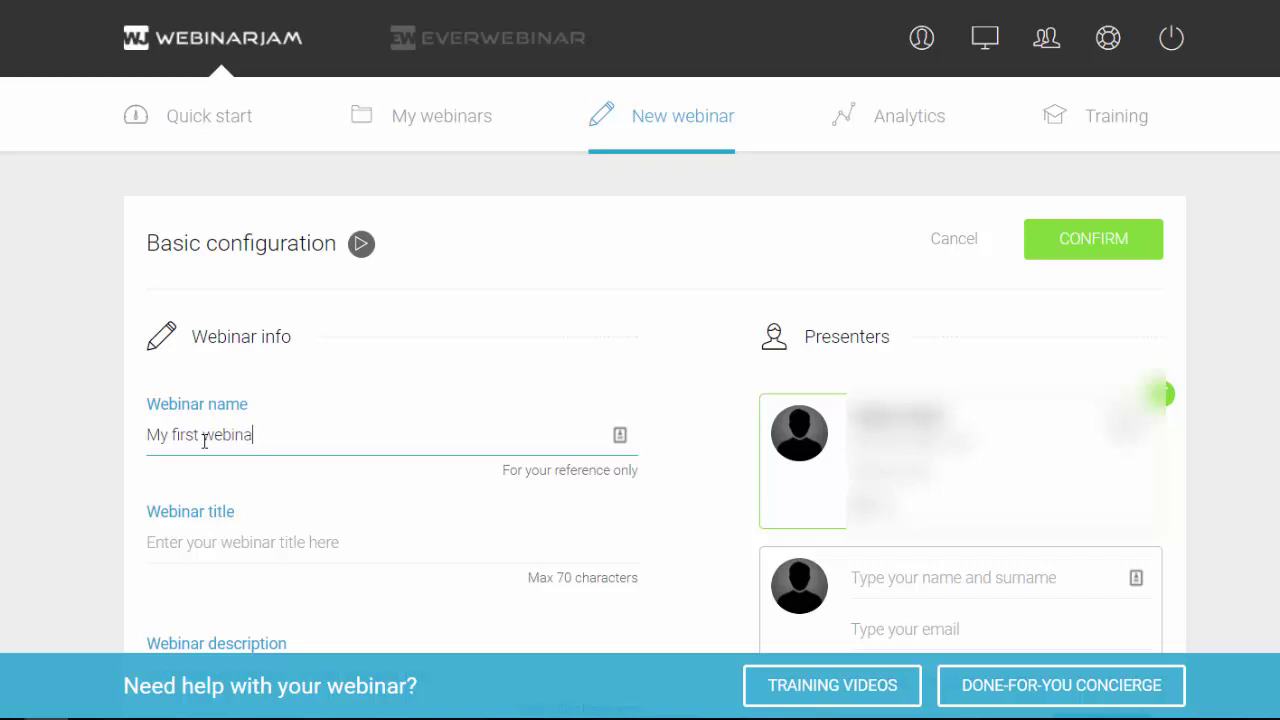
type("r")
Step: Copy the webinar name "My first webinar" into the title and description, and confirm the basic configuration
scroll(204, 441, "down", 3)
triple_click(143, 163)
key("ctrl+c")
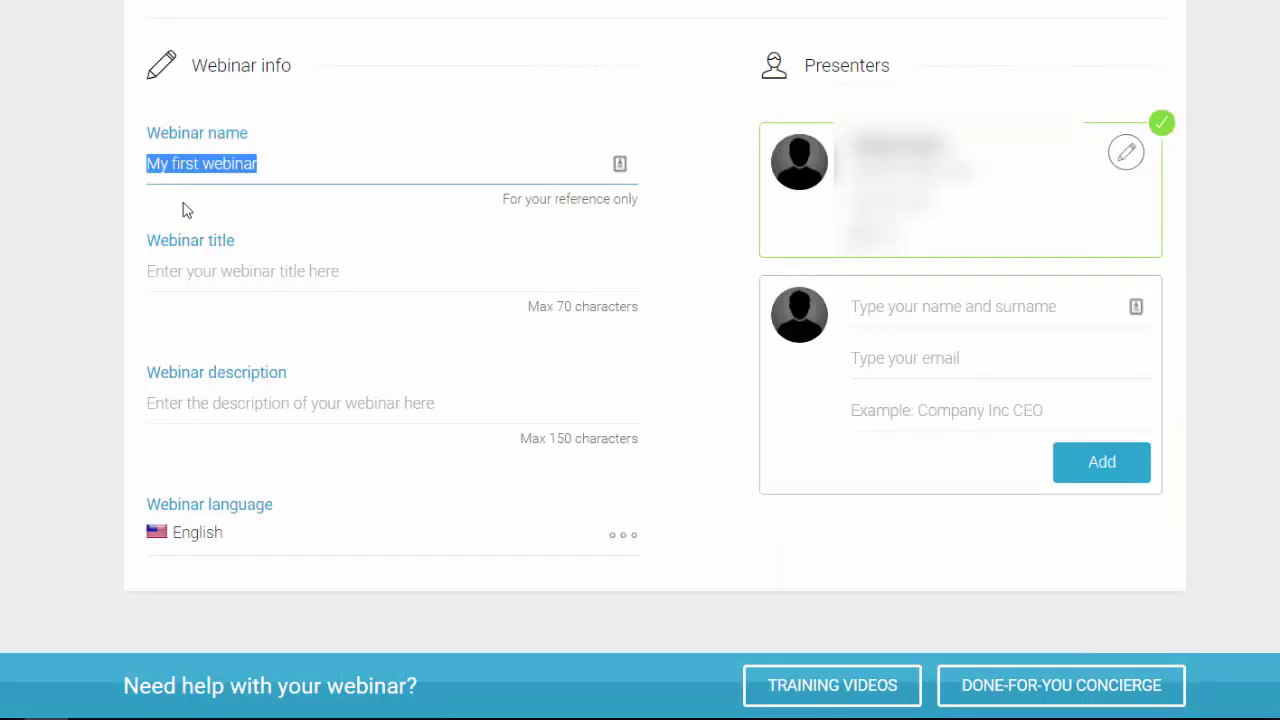
left_click(174, 265)
key("ctrl+v")
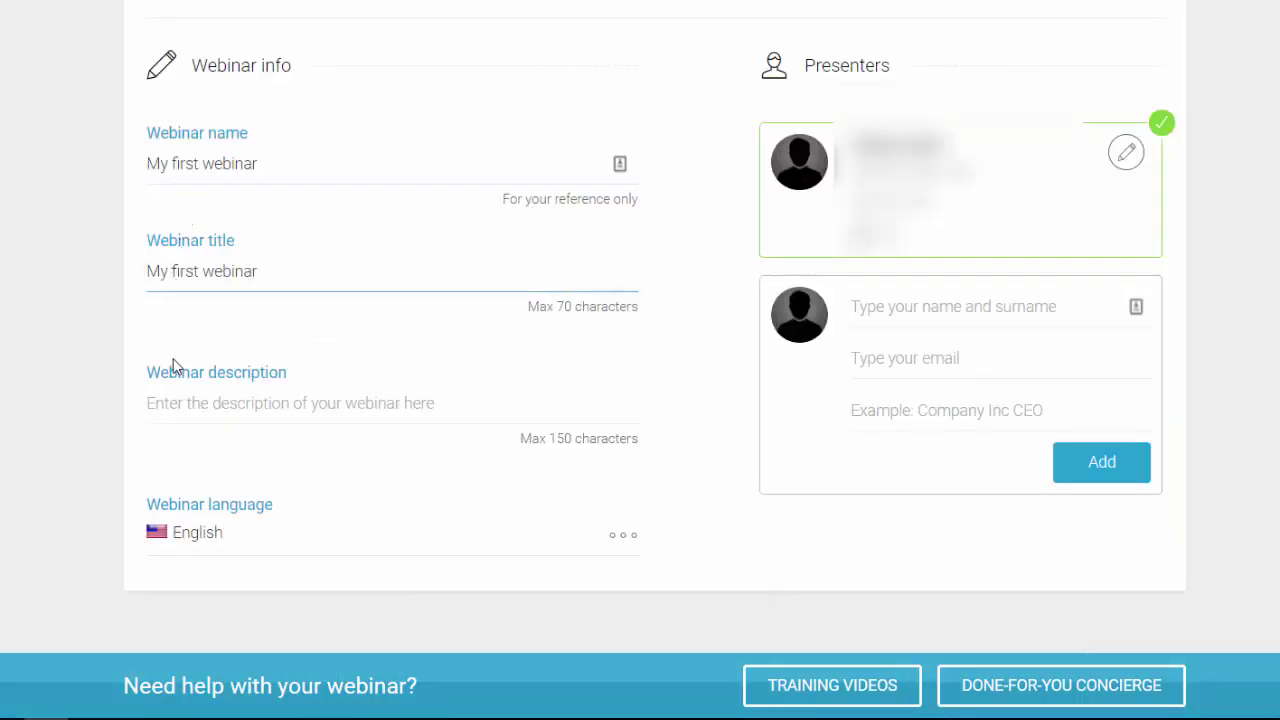
left_click(179, 401)
key("ctrl+v")
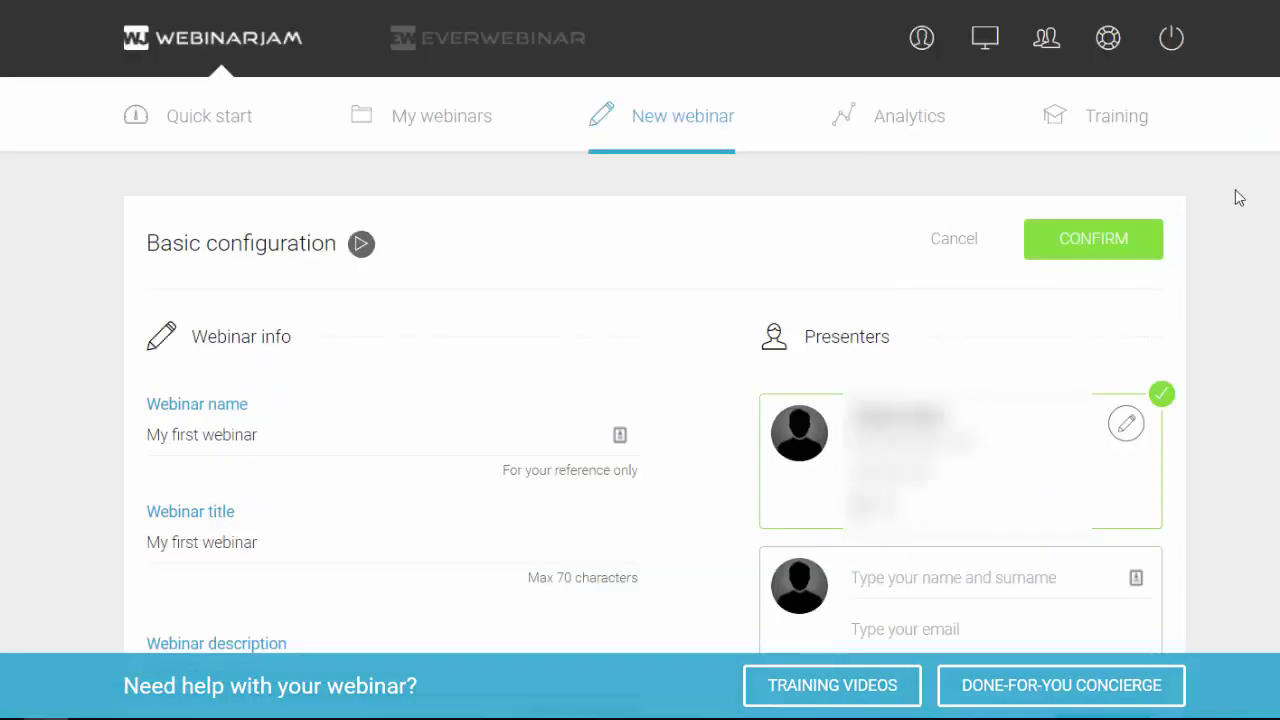
scroll(1250, 195, "up", 3)
left_click(1094, 240)
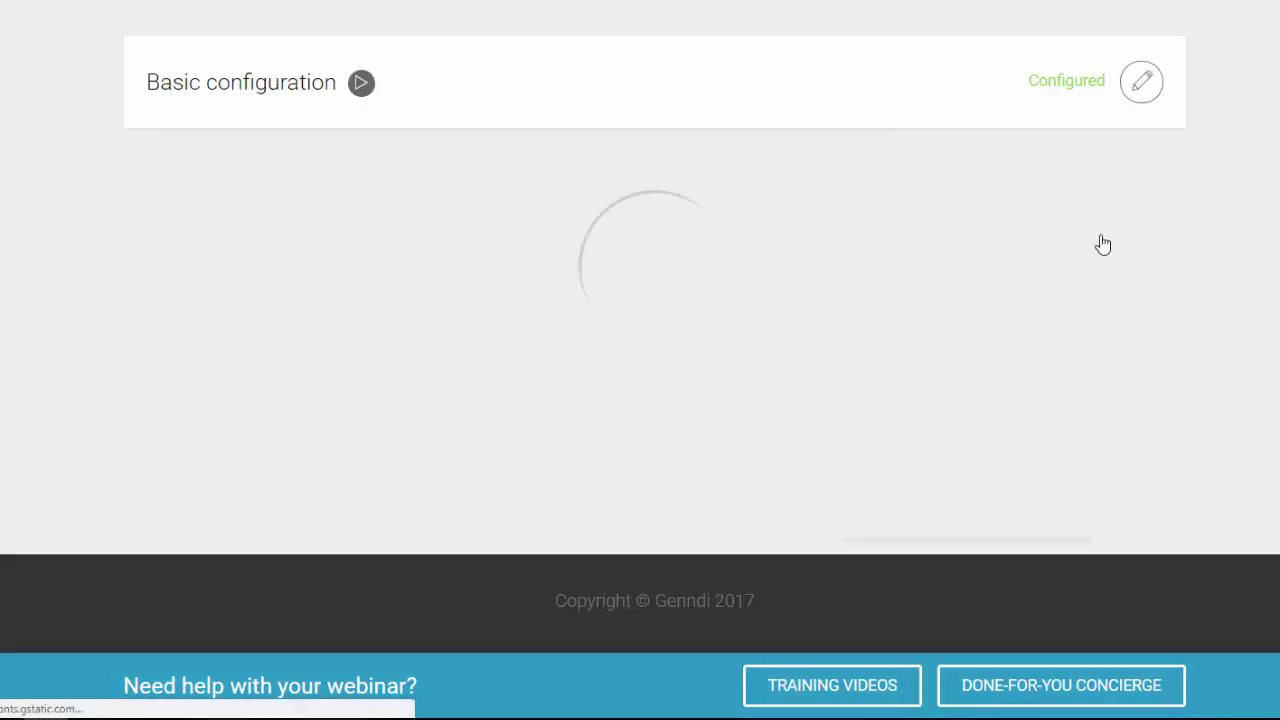
Step: Choose to schedule the webinar and add a session on 2017-10-31 at 1:00 PM, Pacific Time (US and Canada)
left_click(685, 298)
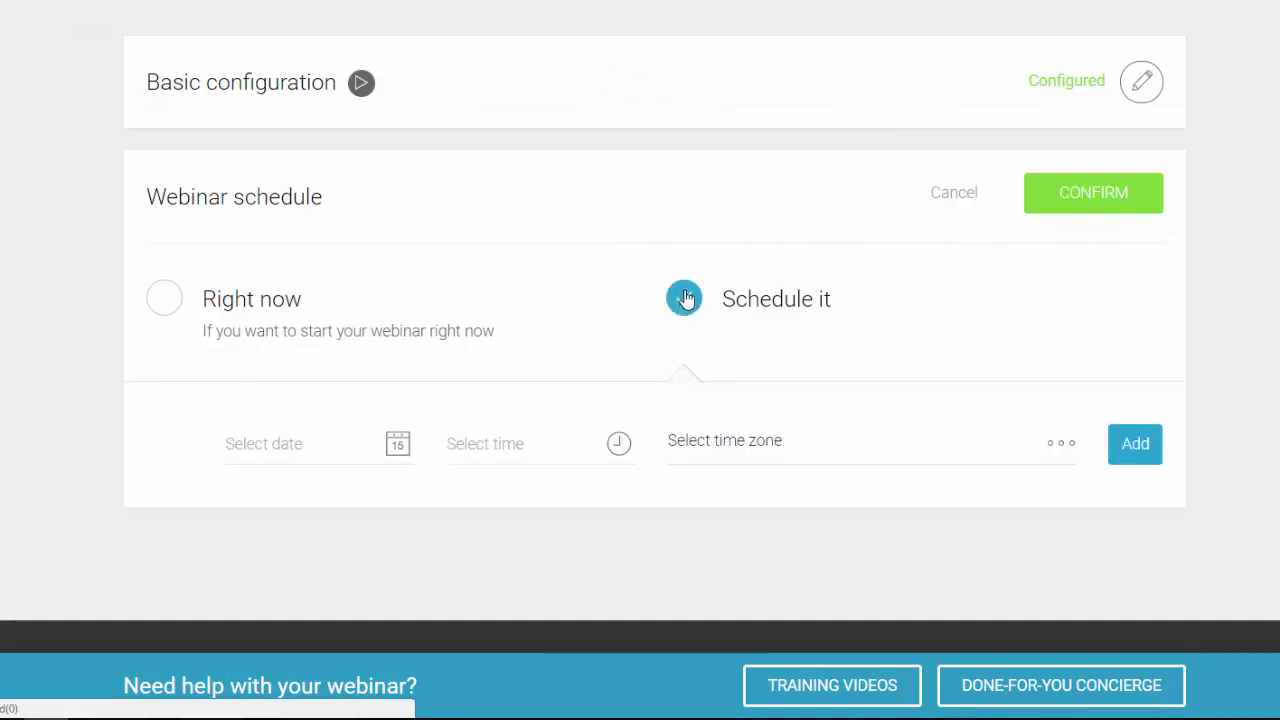
left_click(1058, 444)
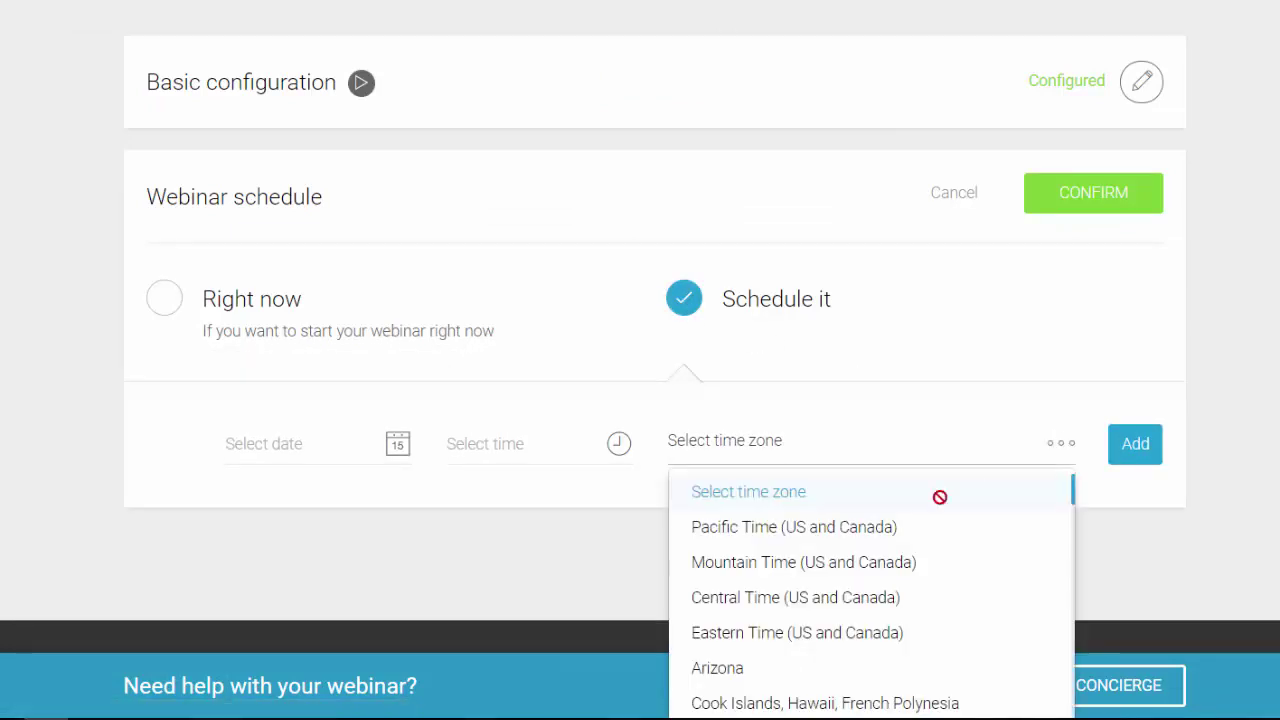
left_click(886, 528)
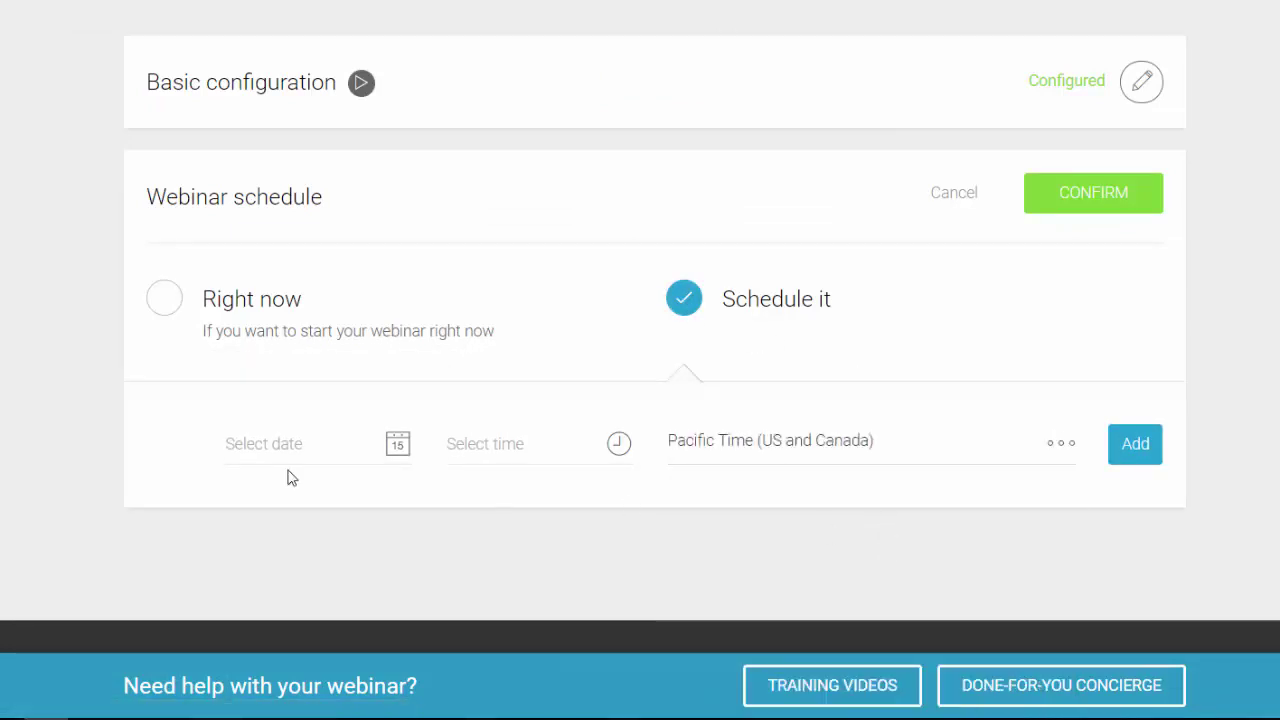
left_click(397, 447)
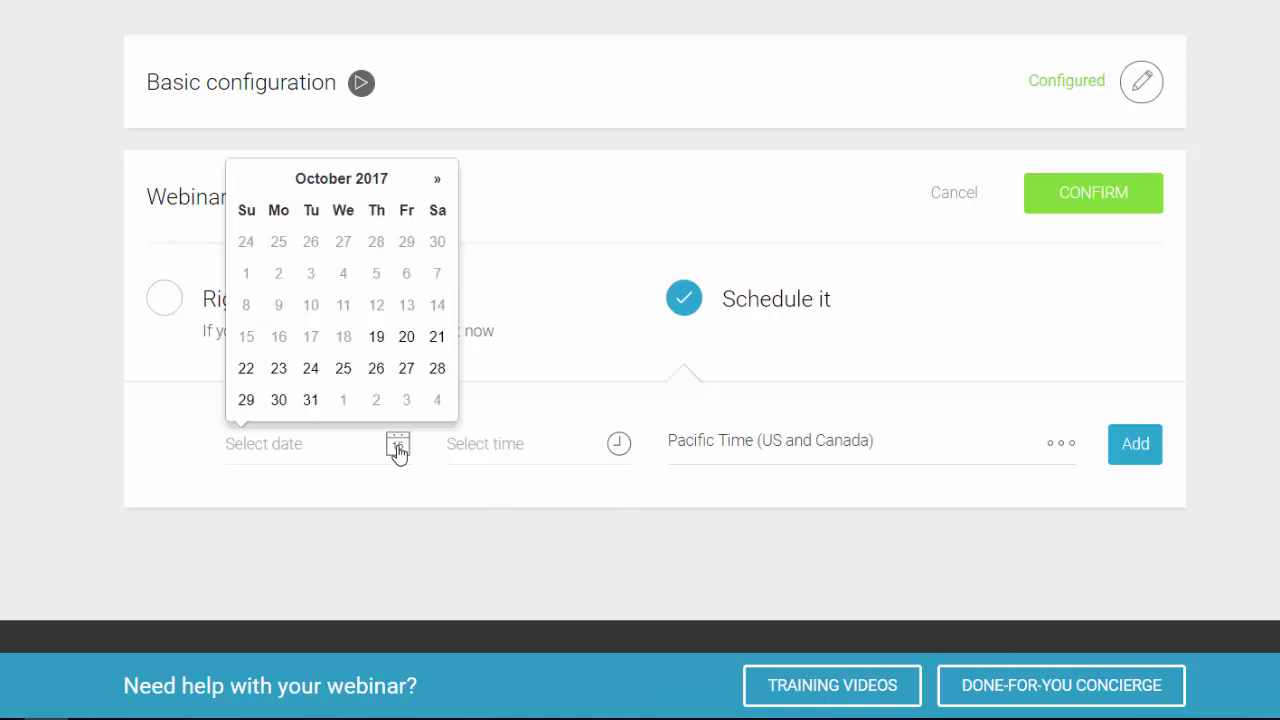
left_click(311, 402)
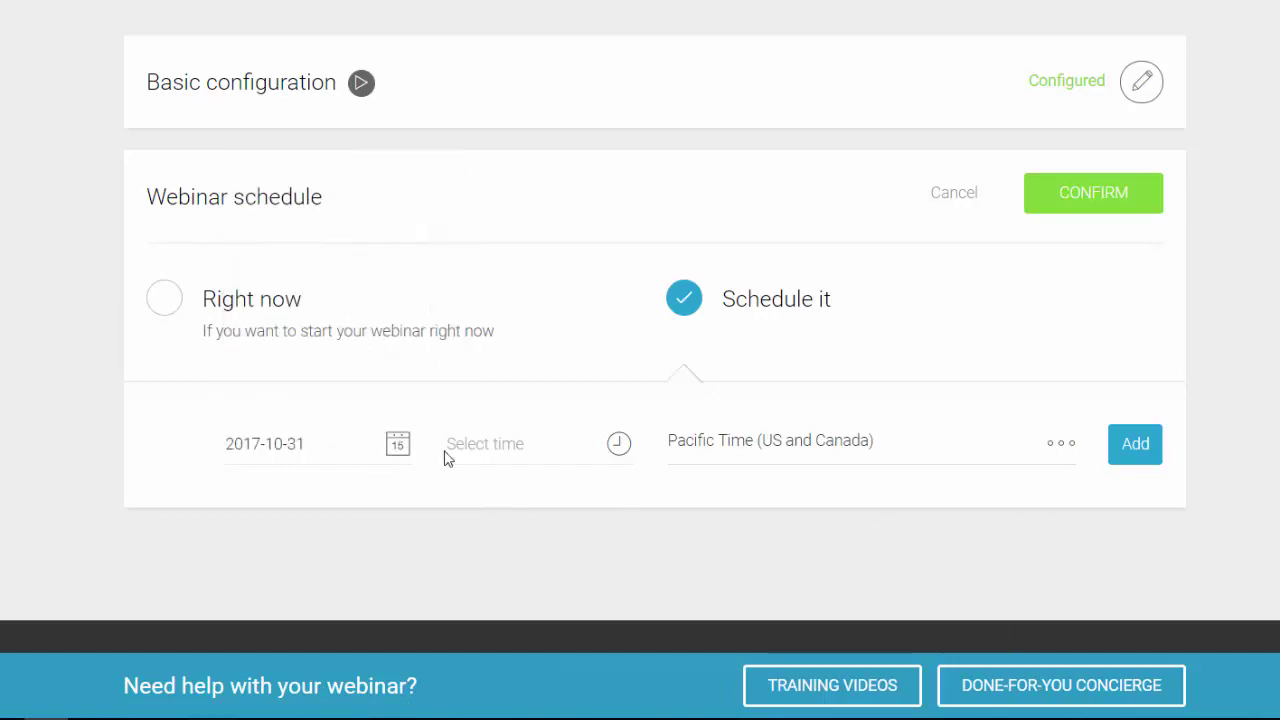
left_click(505, 448)
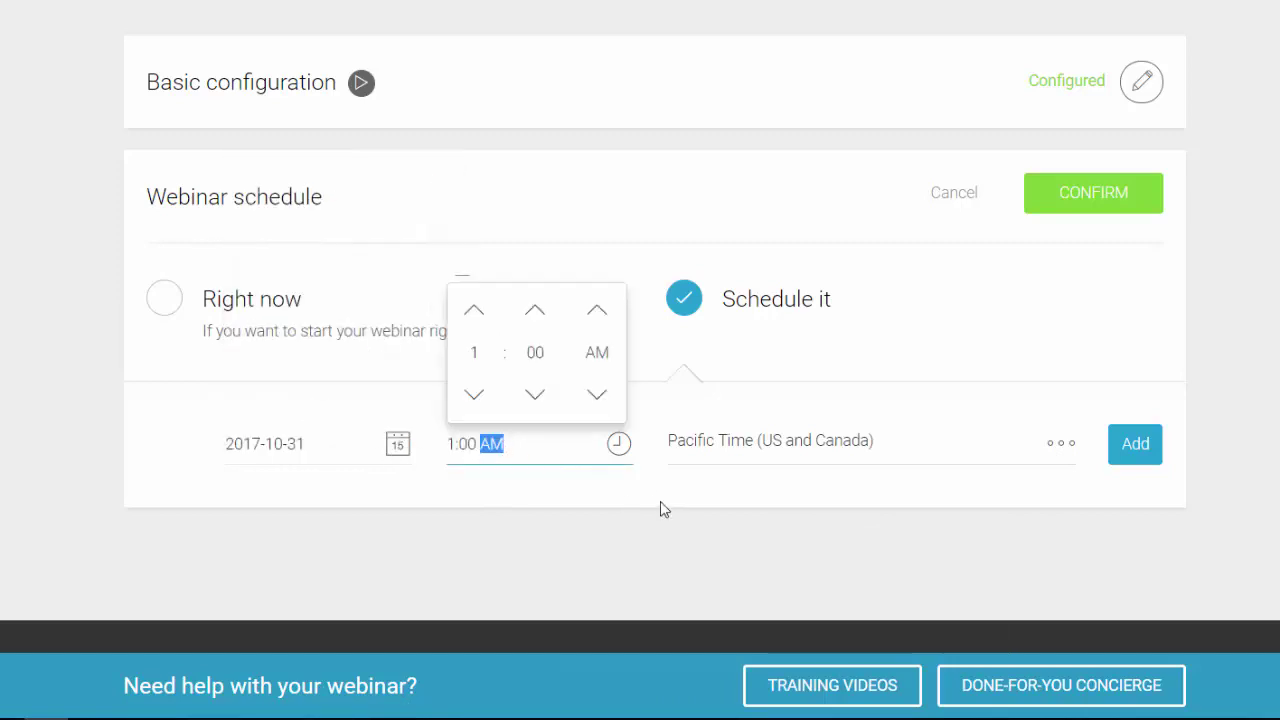
left_click(597, 311)
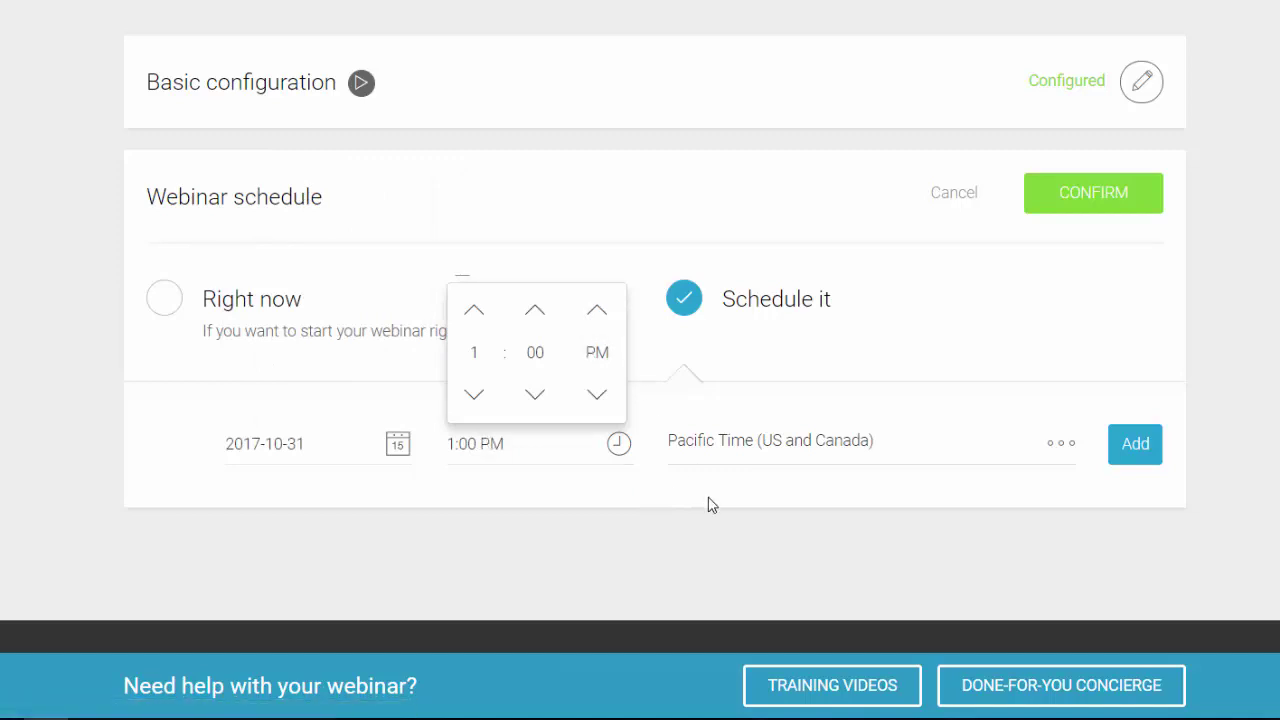
left_click(710, 505)
left_click(1143, 449)
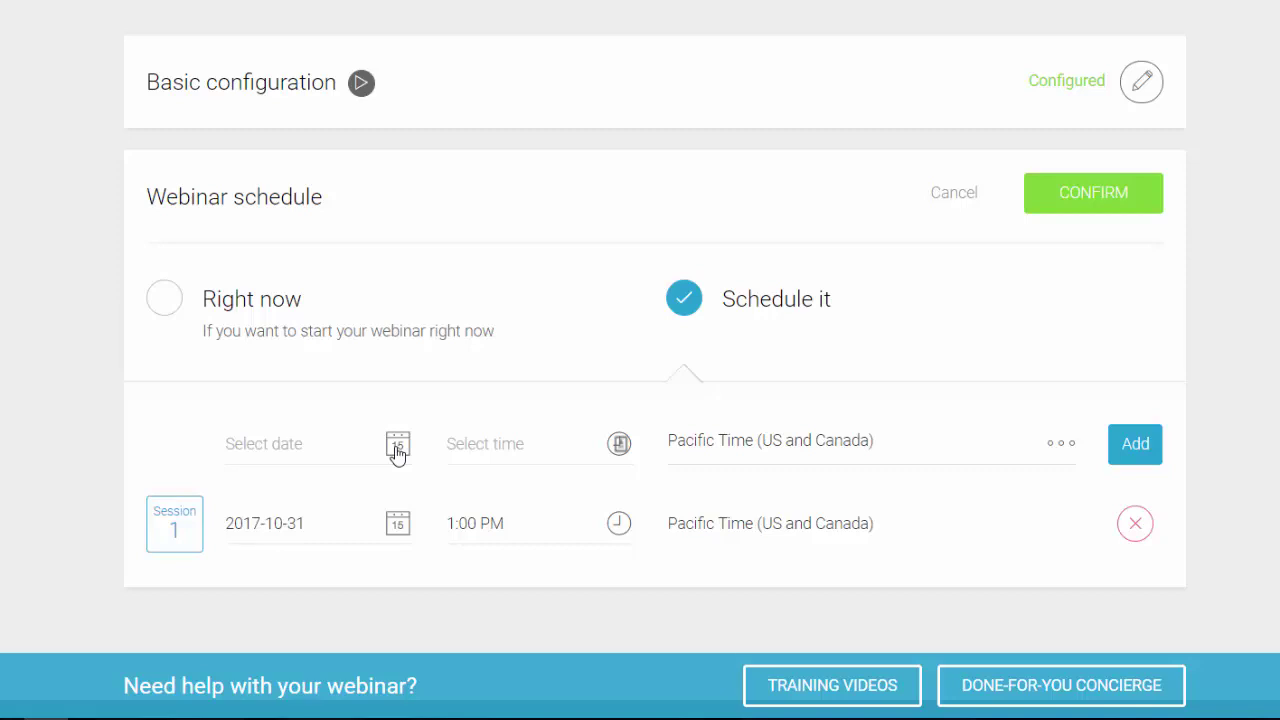
Step: Add a second session on 2017-10-31 at 6:00 PM Pacific Time and confirm the webinar schedule
left_click(397, 448)
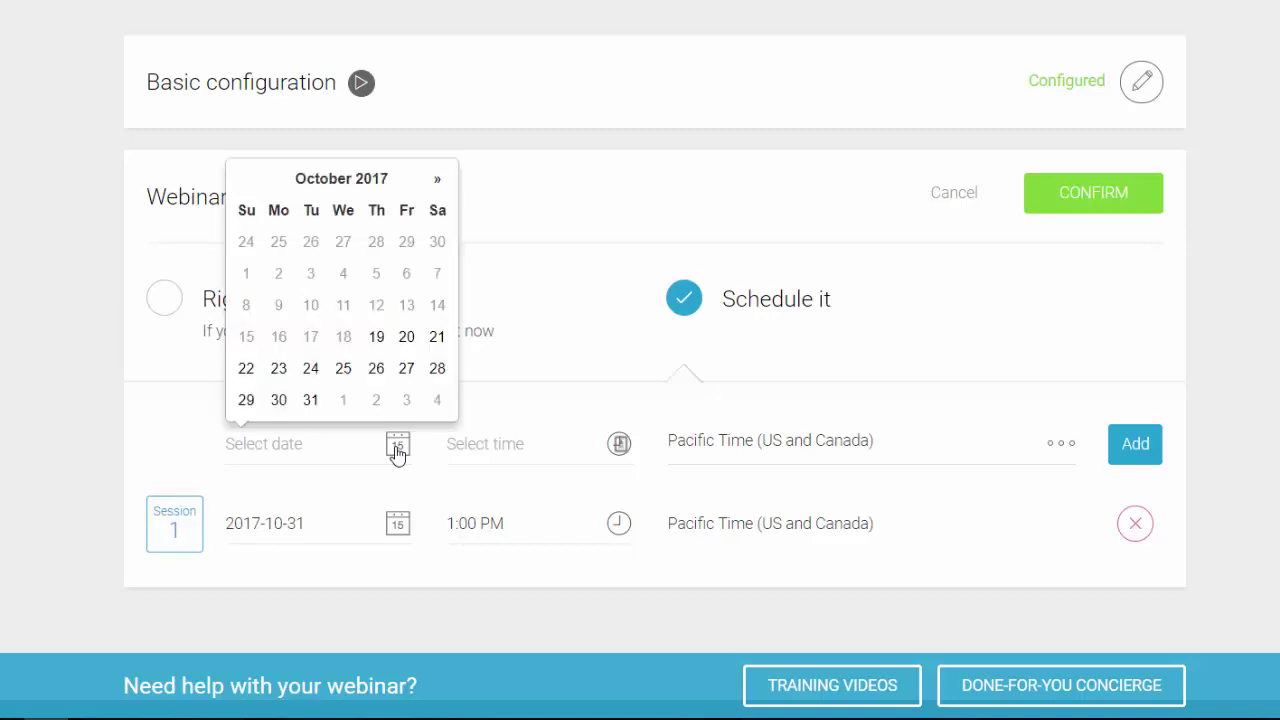
left_click(311, 400)
left_click(526, 441)
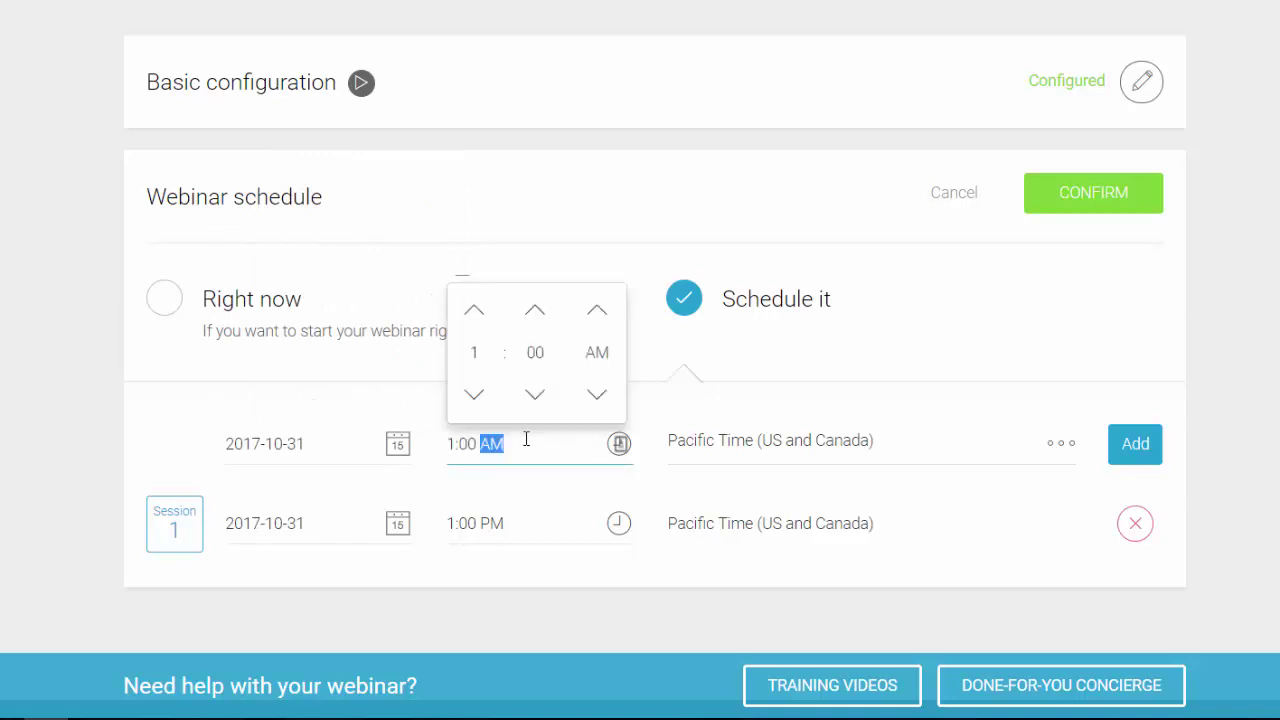
left_click(475, 314)
left_click(475, 314)
left_click(475, 314)
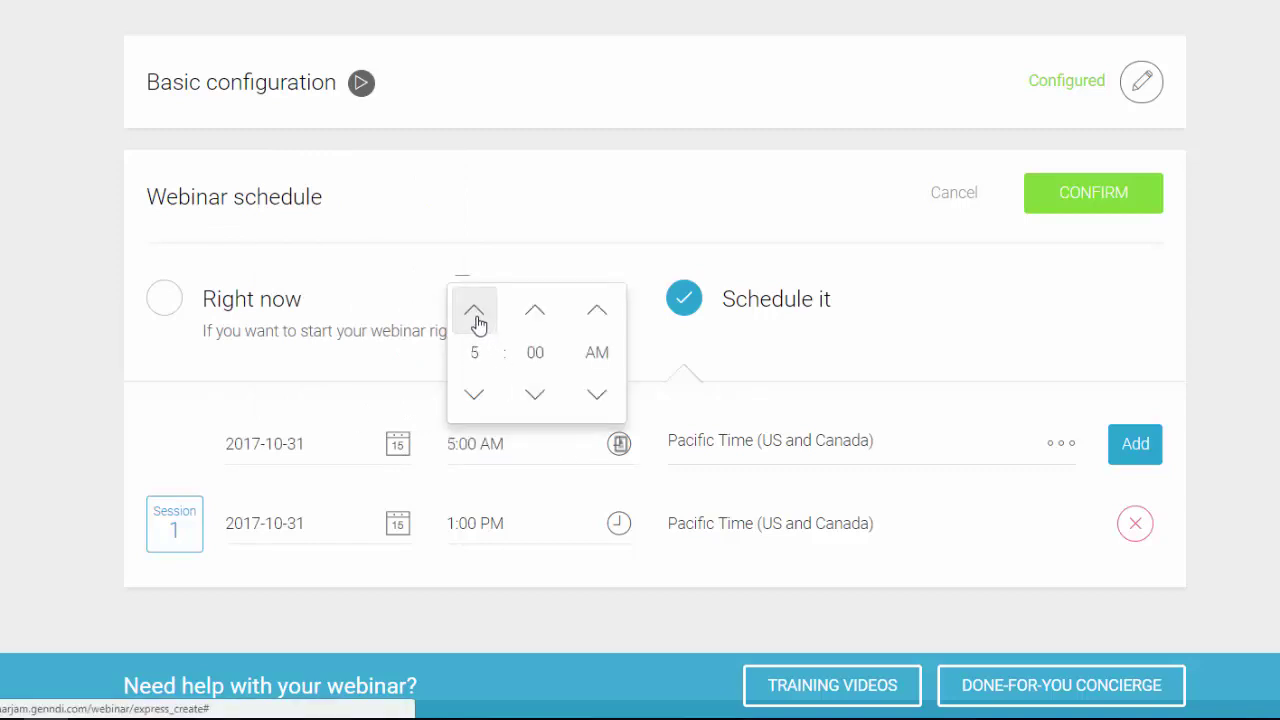
left_click(475, 314)
left_click(600, 314)
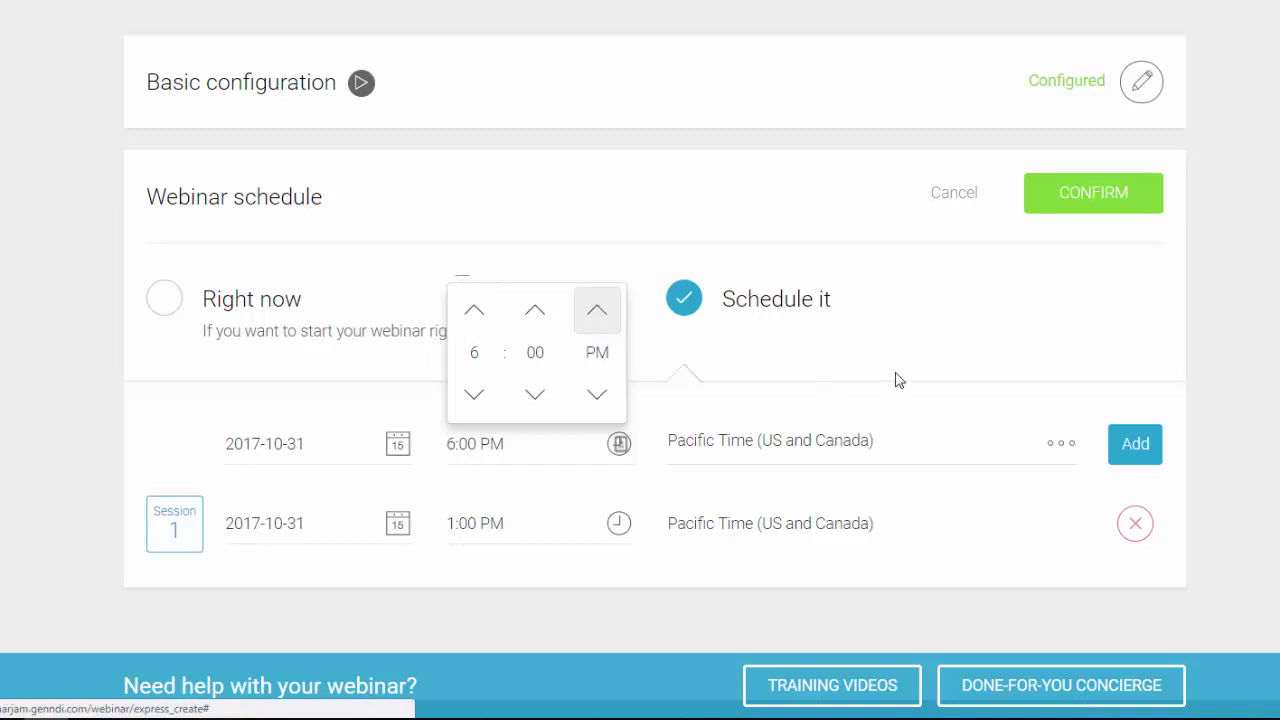
left_click(1156, 455)
scroll(640, 400, "down", 3)
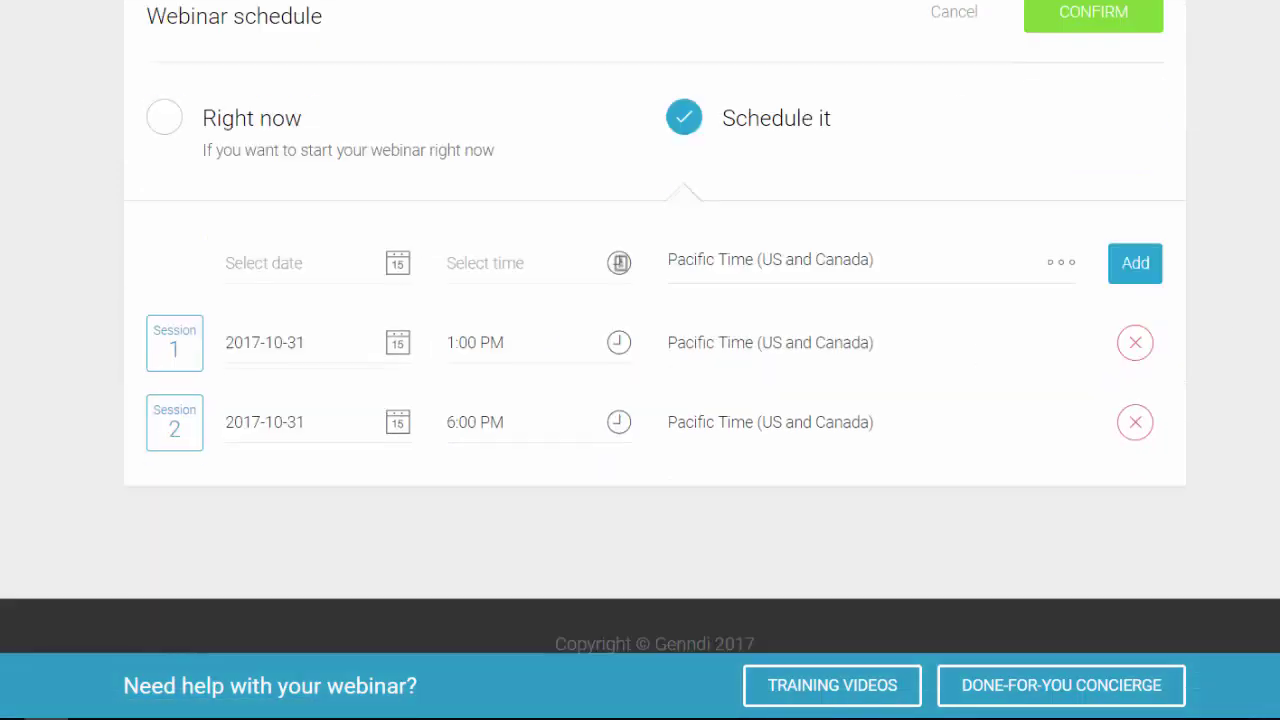
scroll(1100, 283, "up", 5)
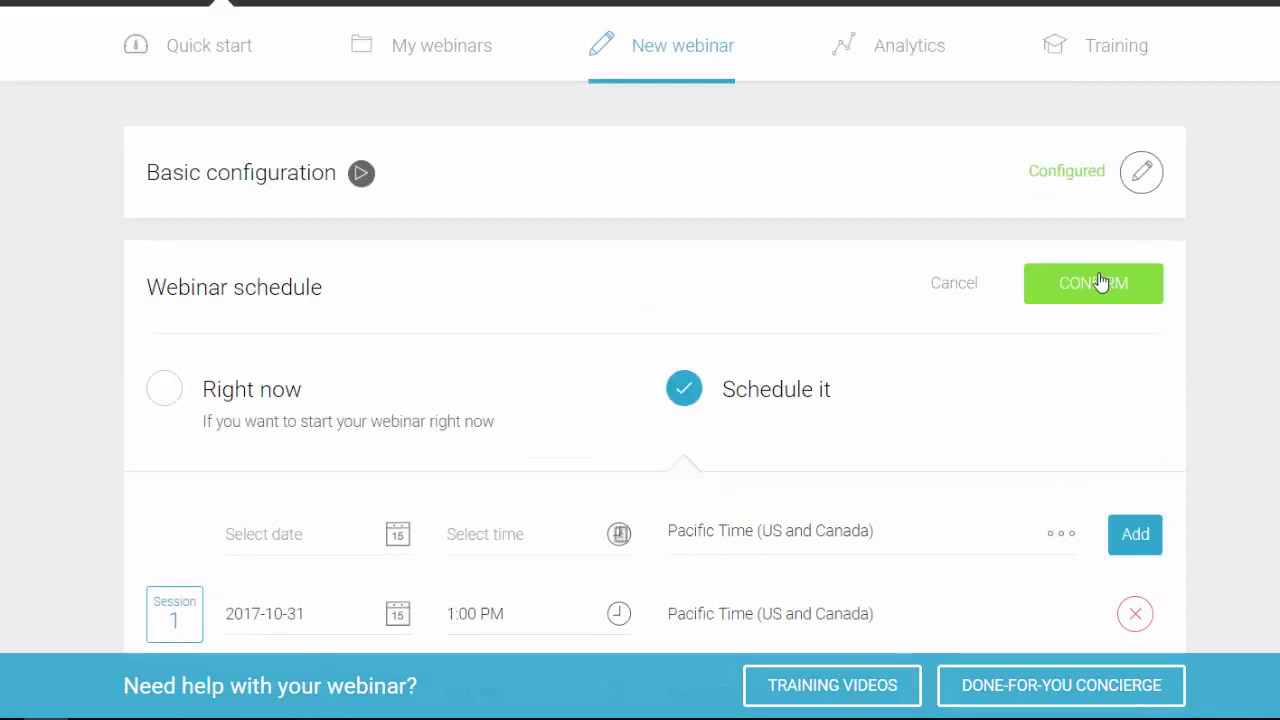
left_click(1098, 283)
Step: Choose the "How to speak in public without stress or fear" registration page template for the webinar
scroll(1100, 278, "down", 5)
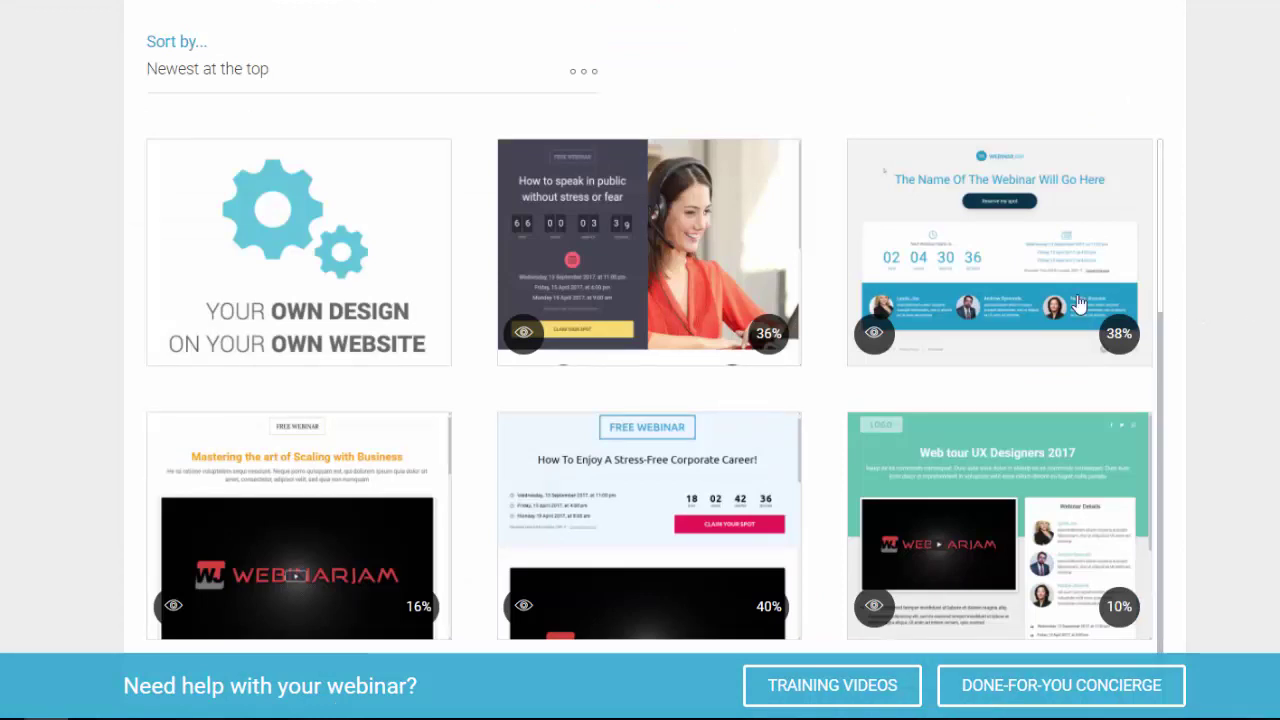
left_click(649, 253)
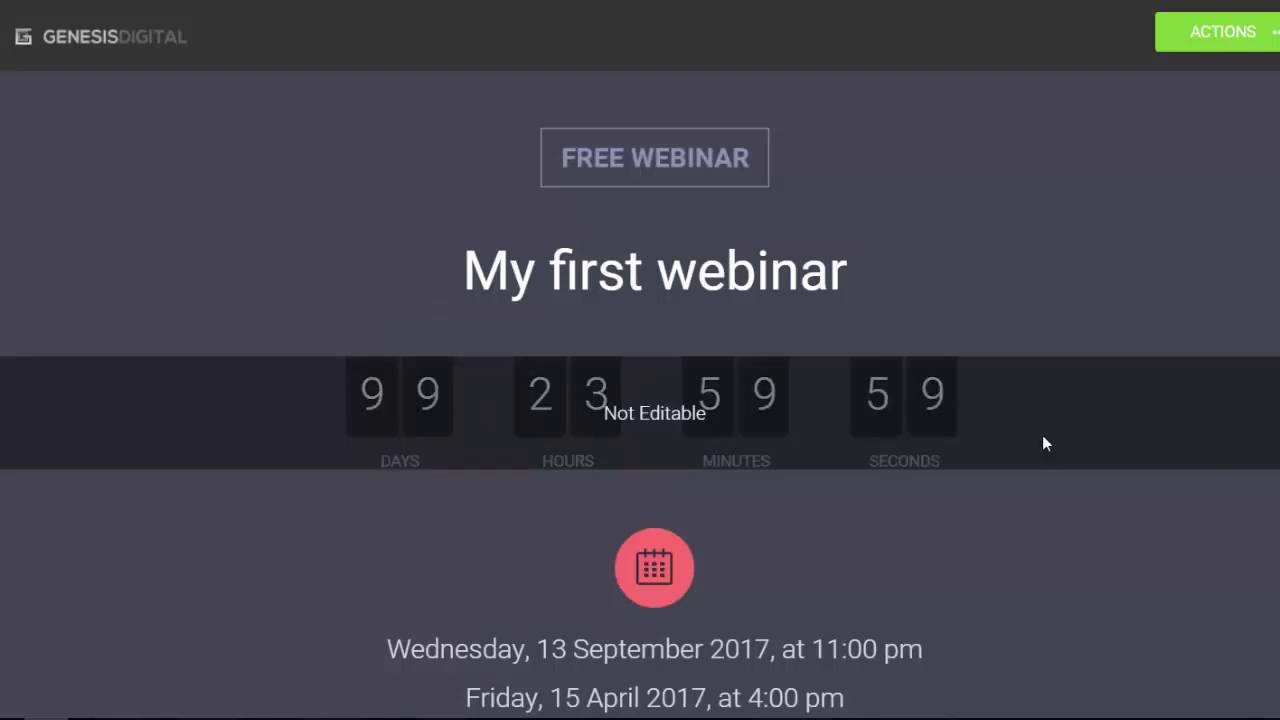
Step: Look through the registration page's countdown, session dates, register button and event content down the page
scroll(1086, 440, "down", 2)
scroll(1088, 442, "down", 2)
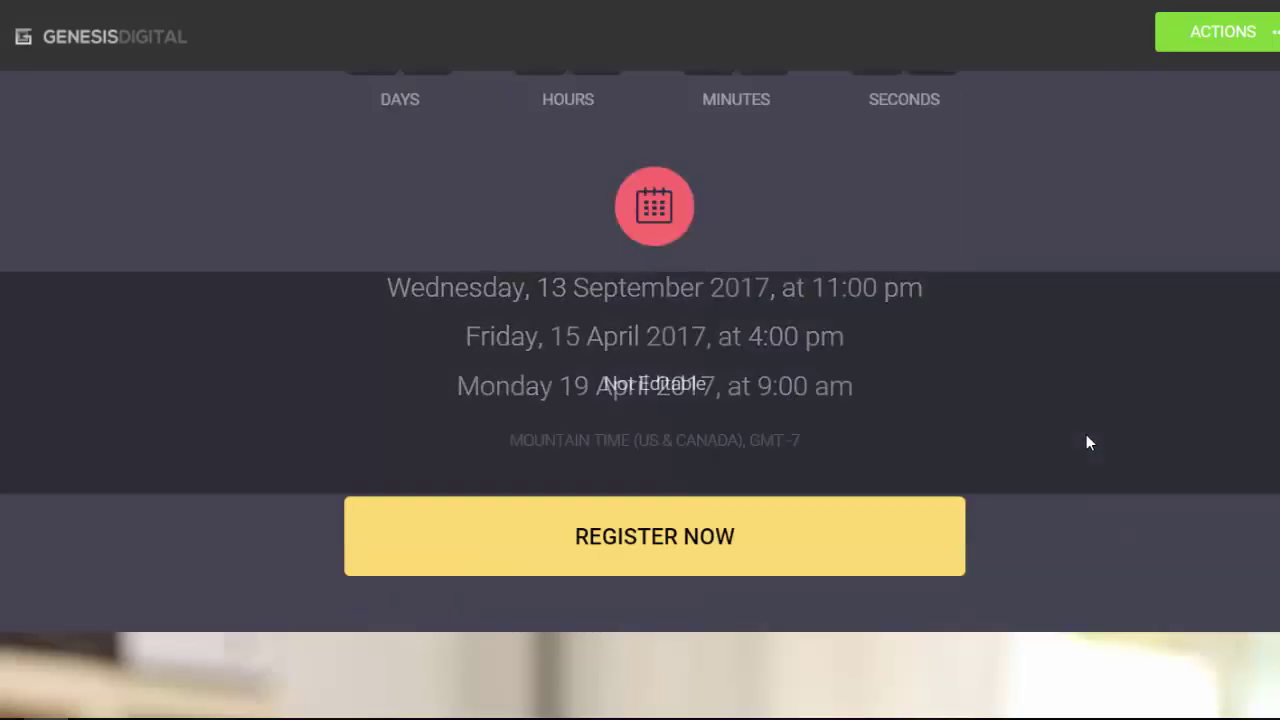
scroll(1088, 442, "down", 2)
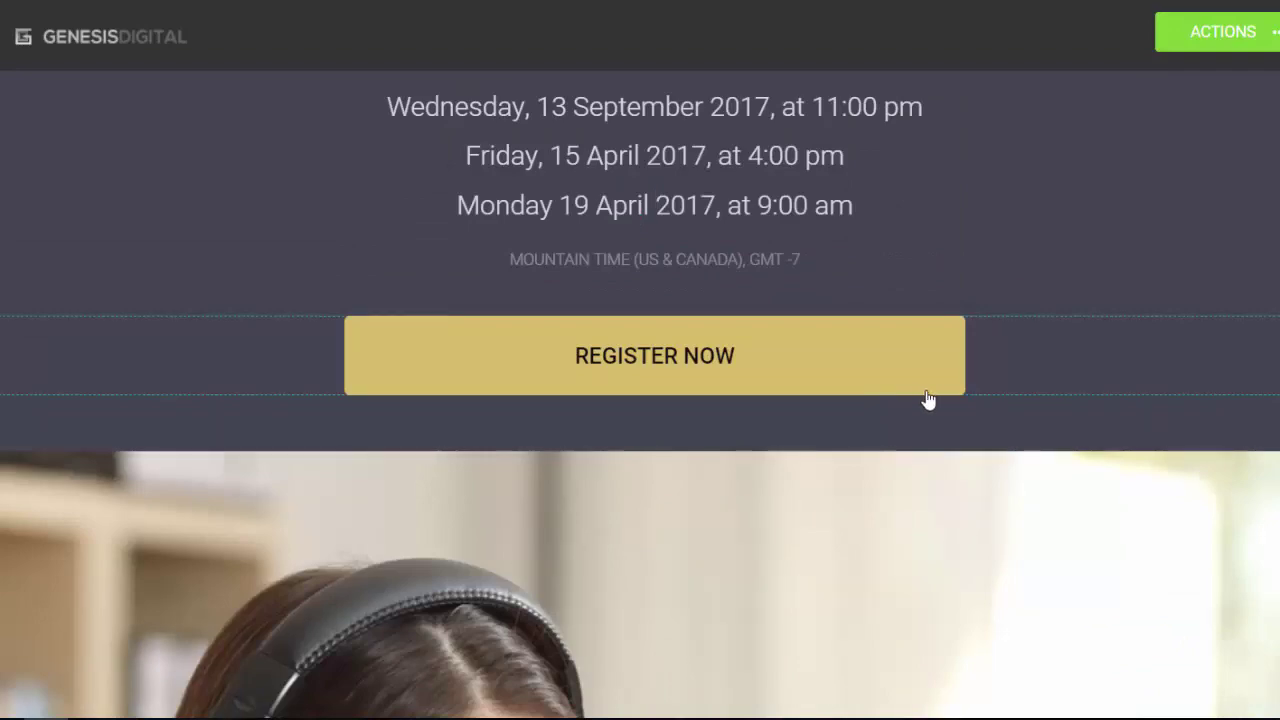
scroll(1114, 363, "down", 8)
scroll(1116, 365, "down", 10)
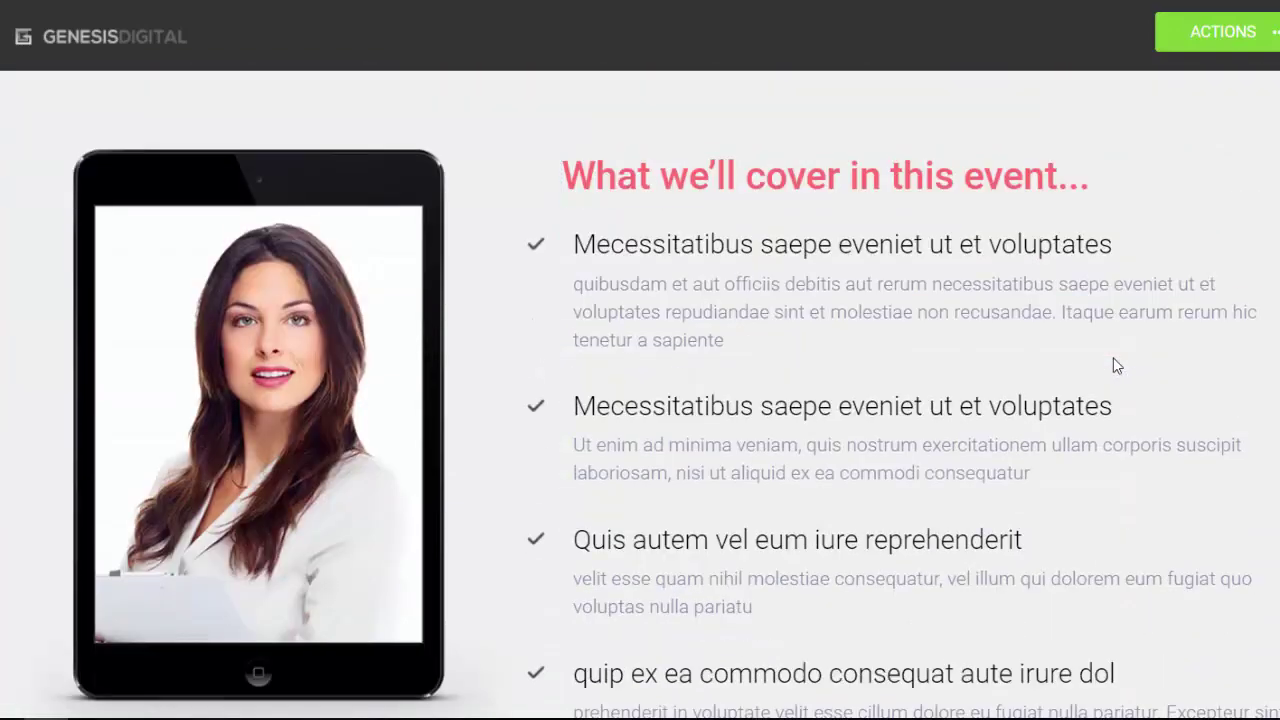
scroll(1116, 365, "down", 2)
scroll(1116, 365, "up", 15)
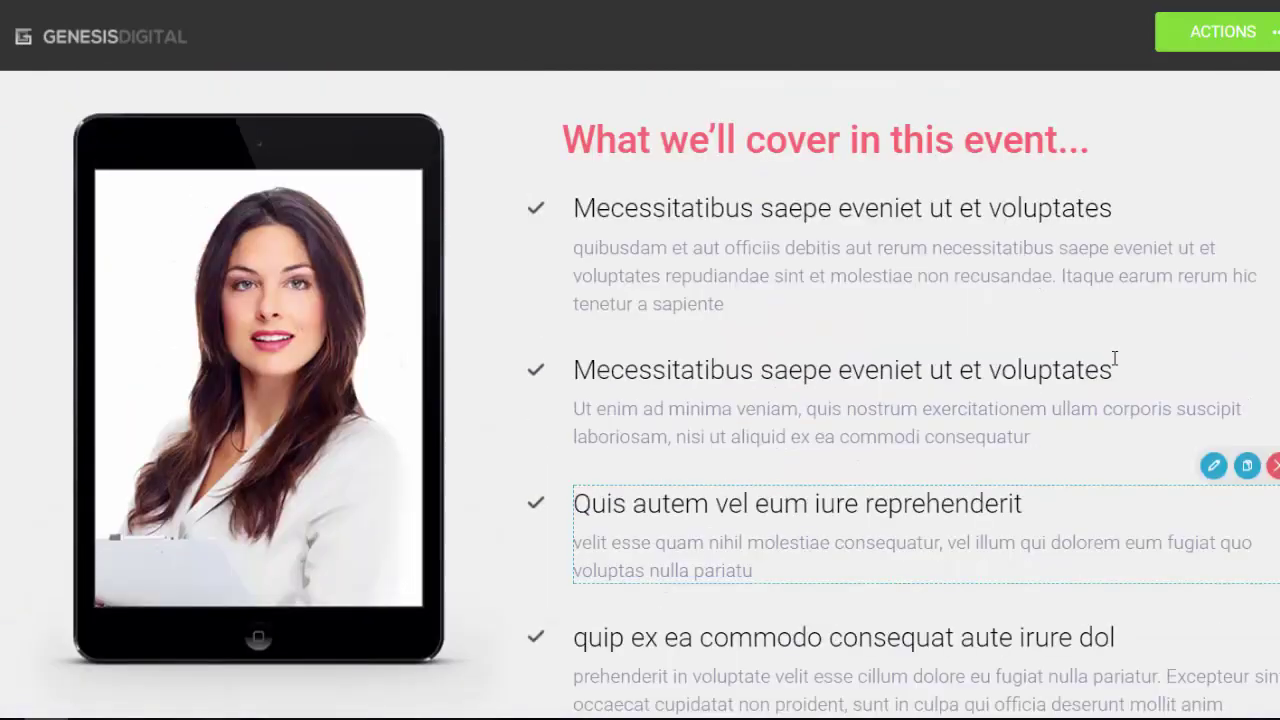
scroll(1116, 366, "up", 5)
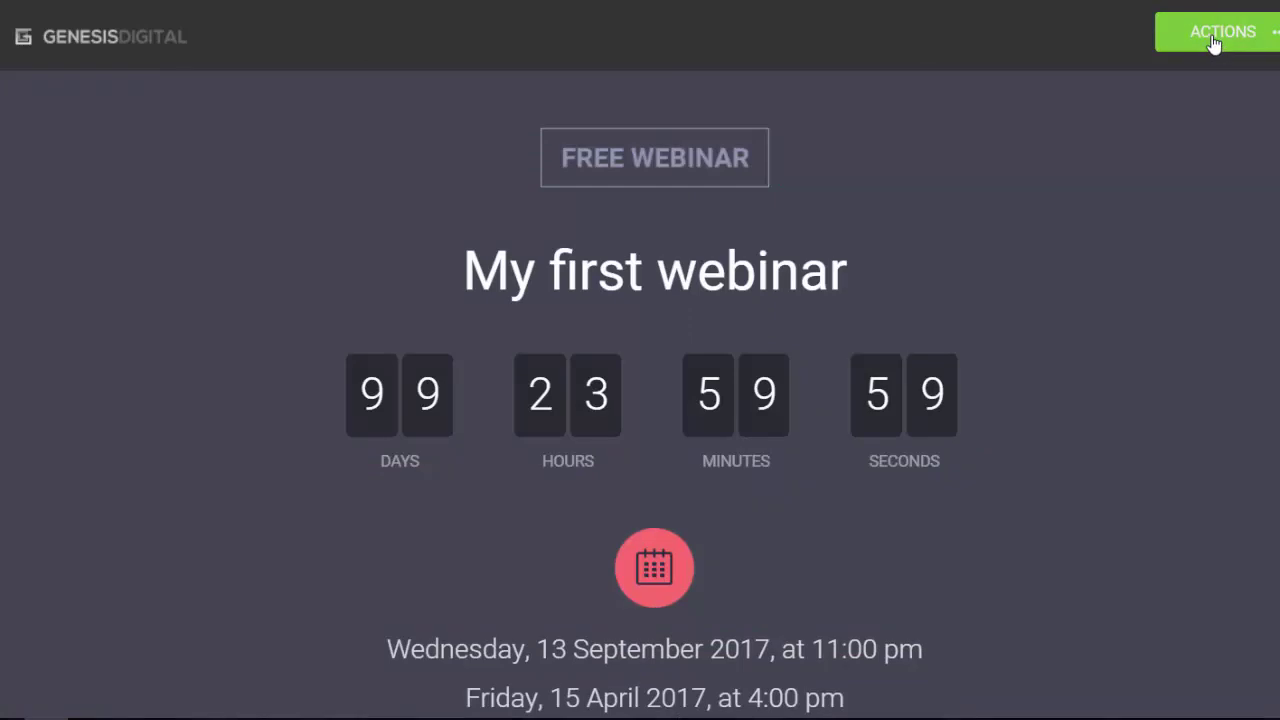
Step: Preview the registration page, try its register button, and return to the page editor
left_click(1211, 34)
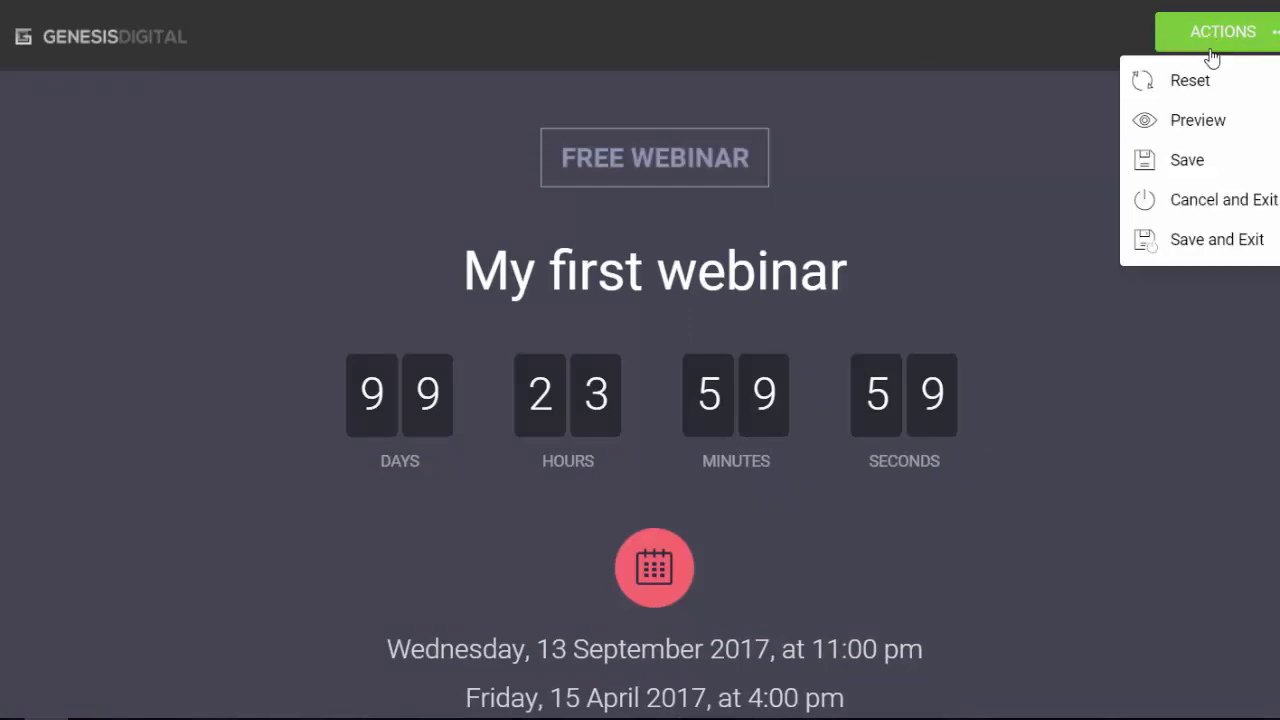
left_click(1201, 128)
left_click(920, 114)
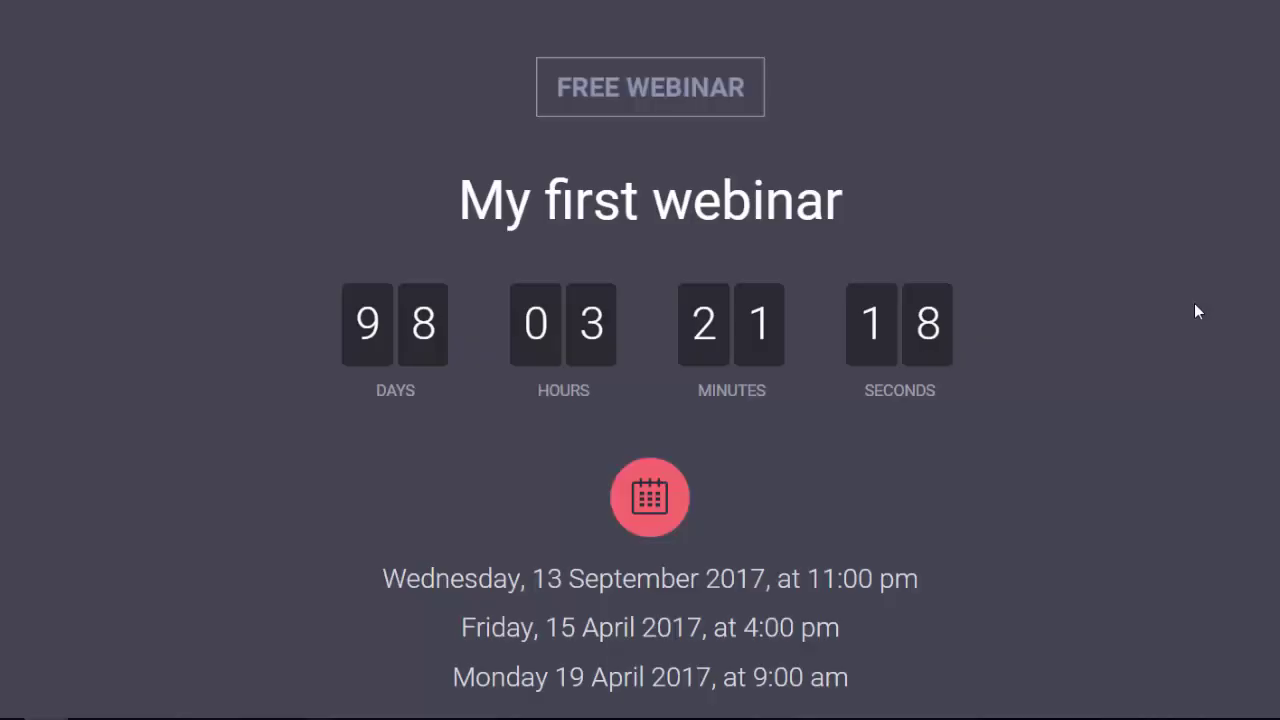
scroll(1197, 310, "down", 5)
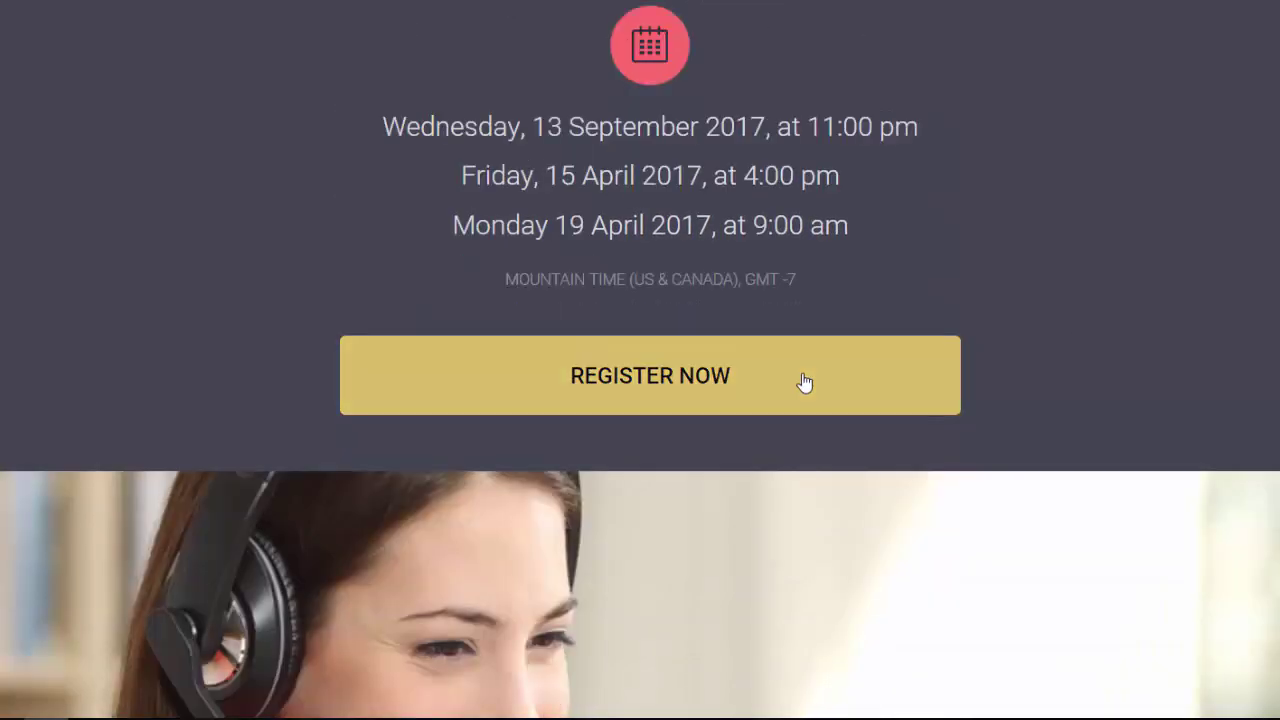
left_click(805, 380)
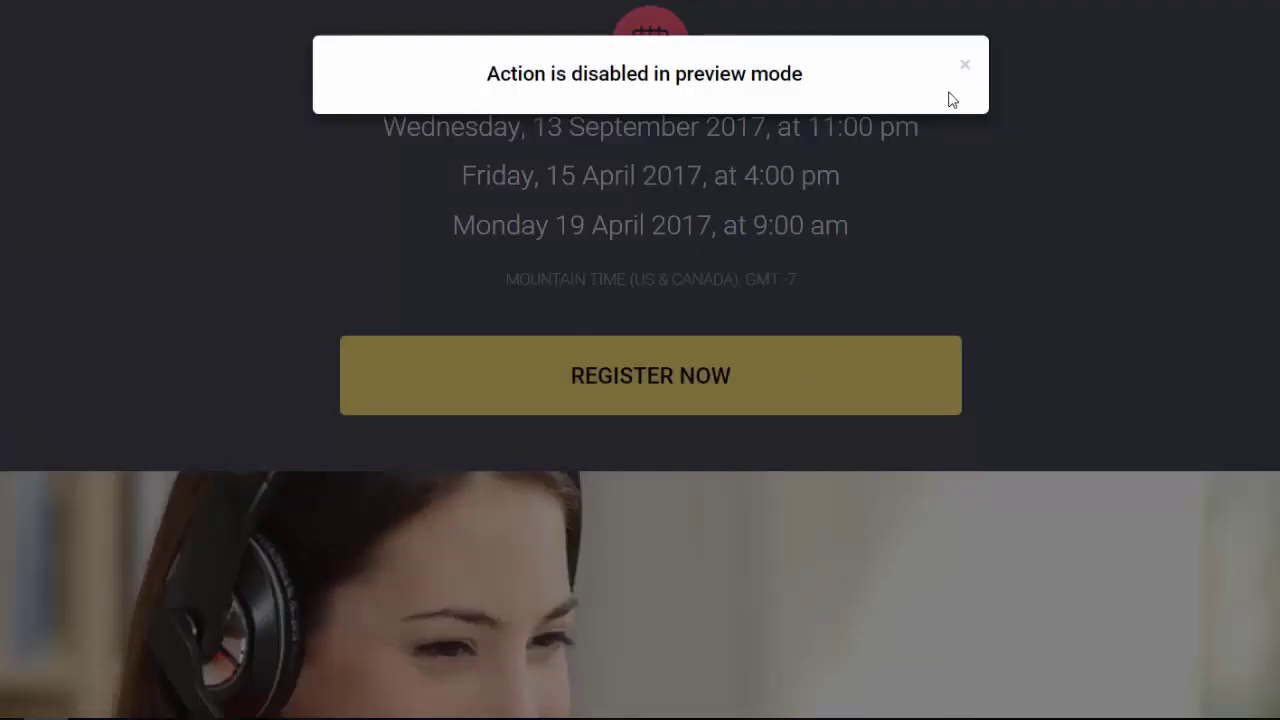
left_click(966, 68)
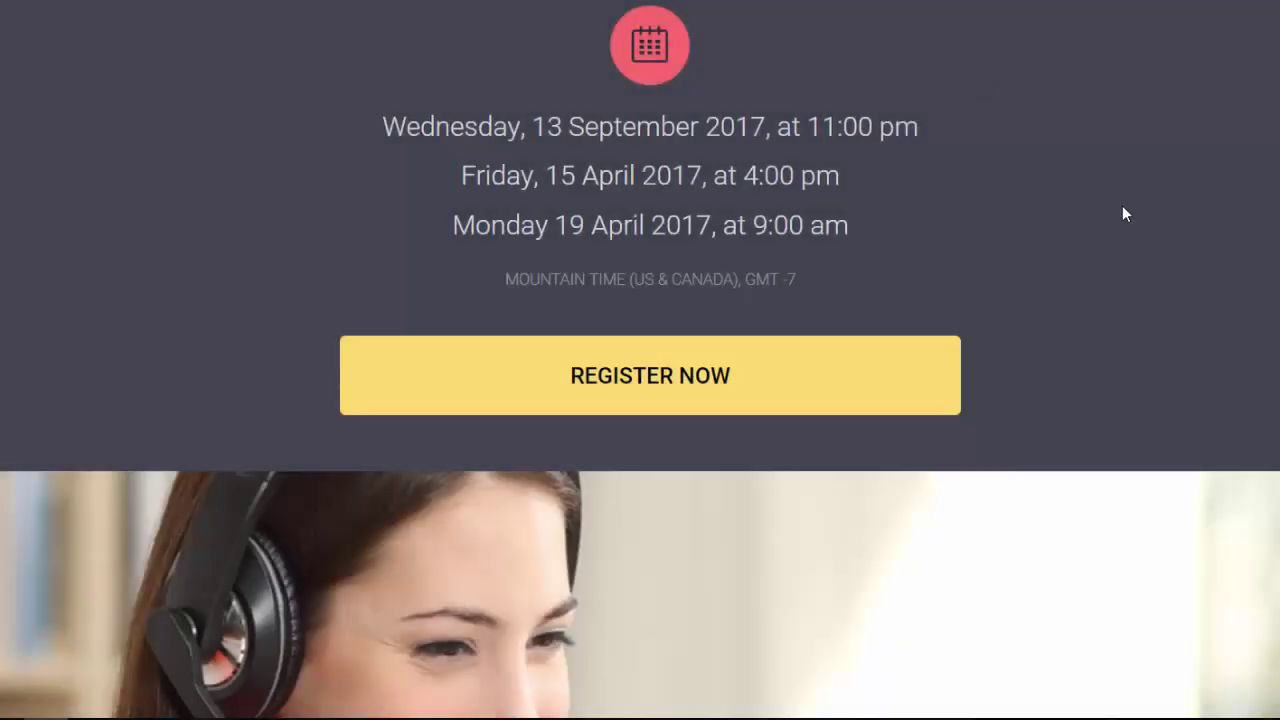
scroll(1258, 278, "up", 2)
scroll(1258, 278, "up", 2)
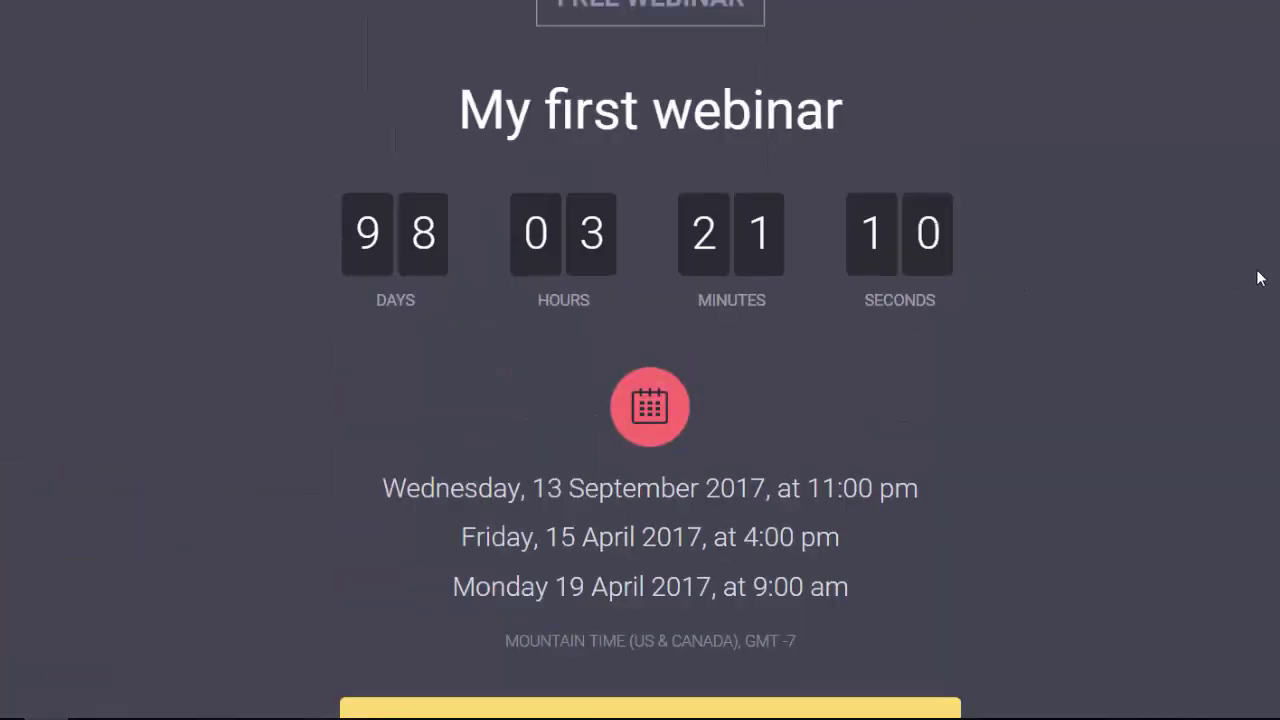
scroll(1258, 278, "up", 1)
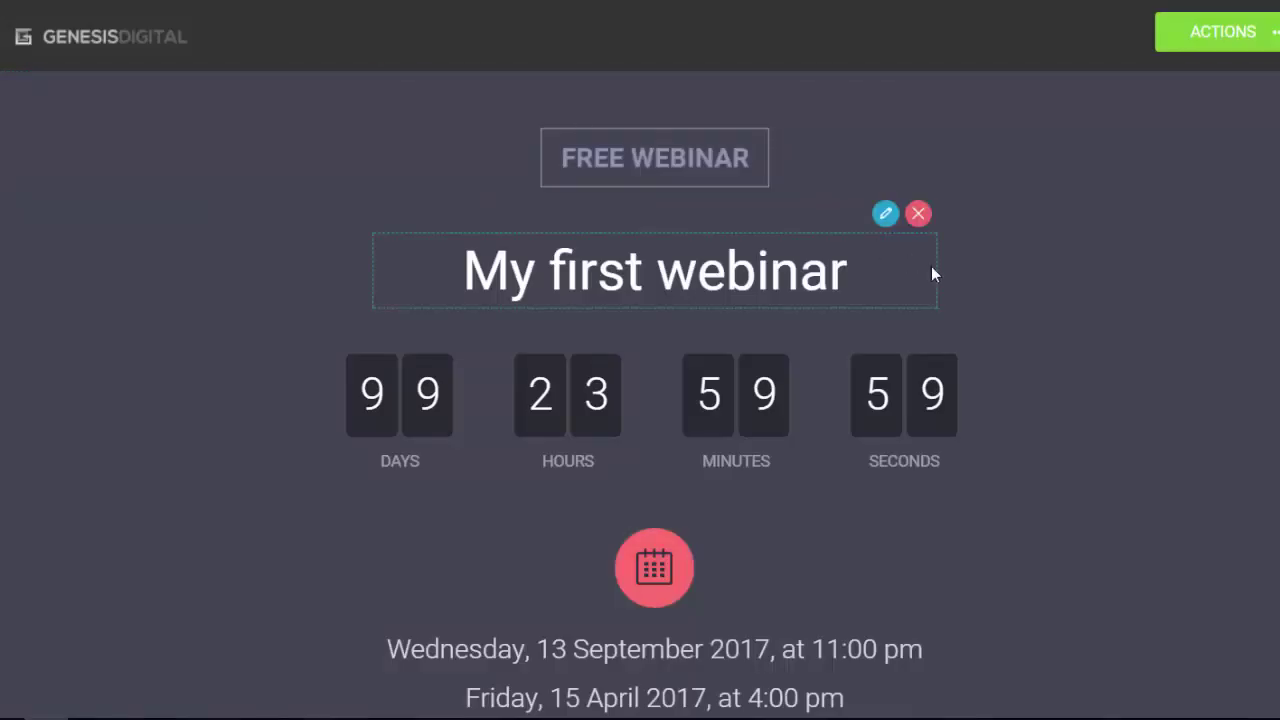
Step: Save the registration page design, exit the page editor, and confirm the registration page selection
scroll(617, 163, "down", 1)
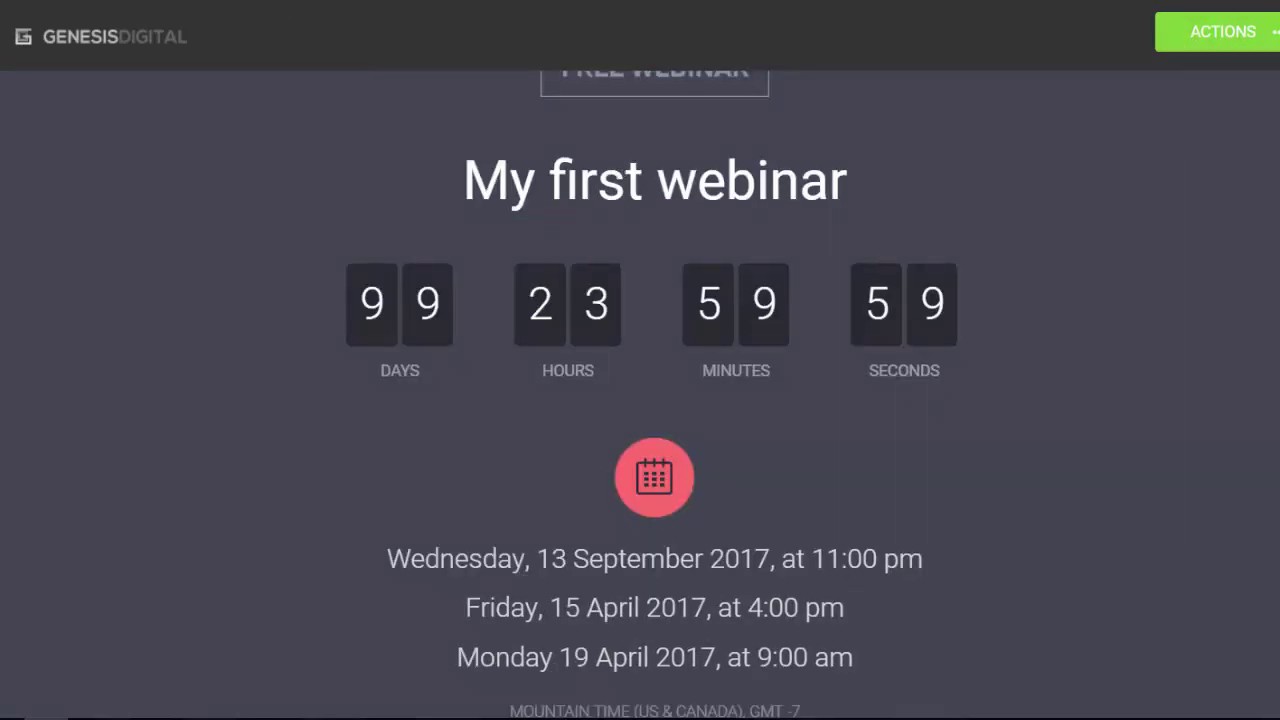
left_click(1222, 31)
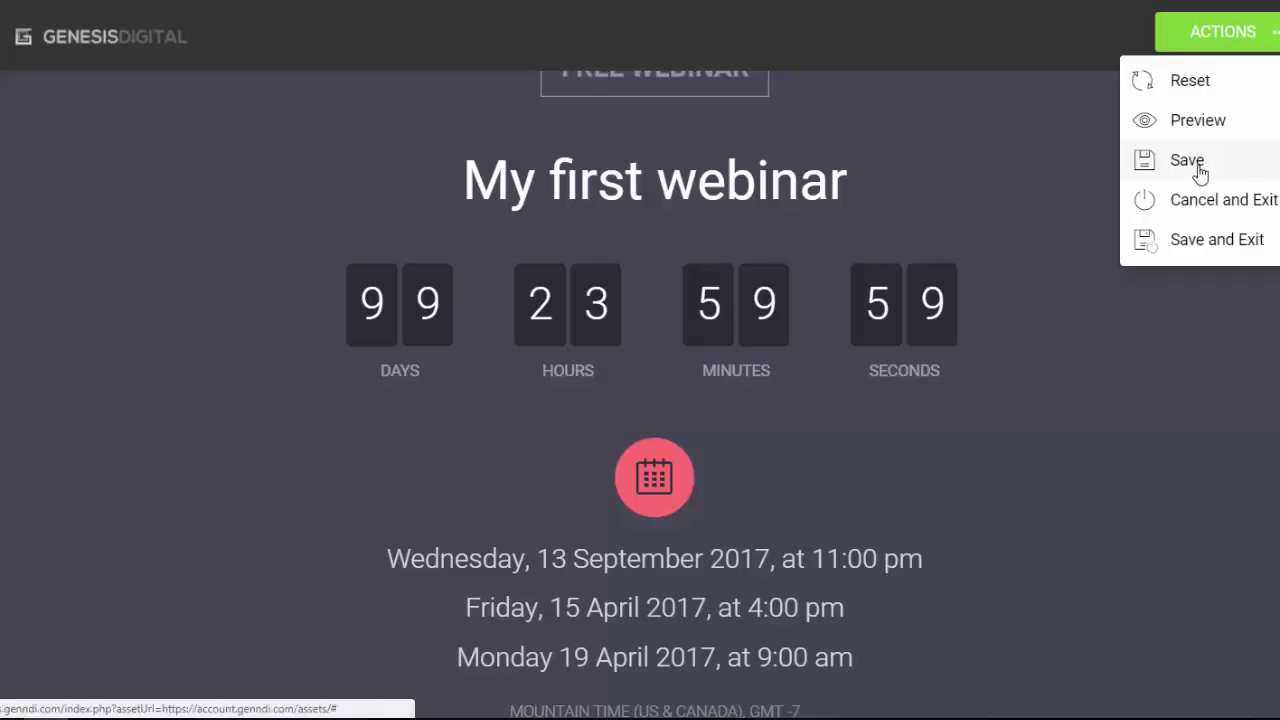
left_click(1195, 243)
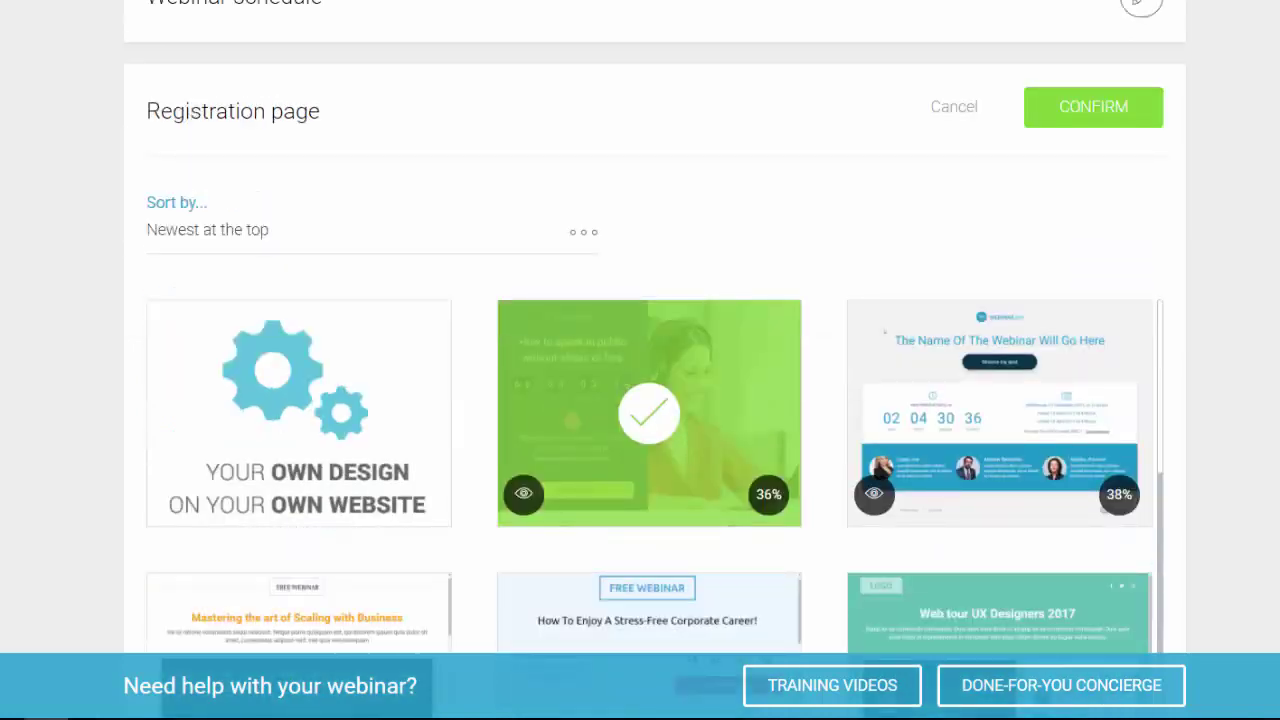
left_click(1089, 104)
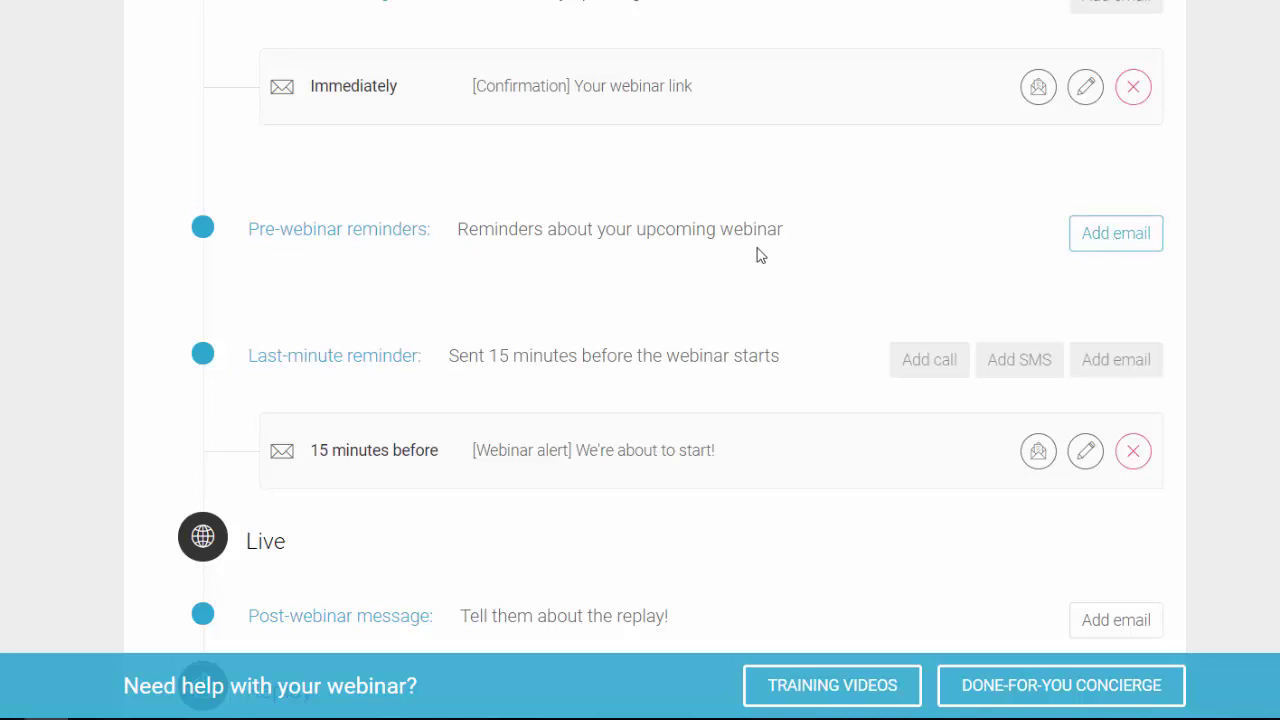
Step: Review the default welcome, reminder and post-webinar notification alerts, and confirm them unchanged
scroll(868, 279, "down", 3)
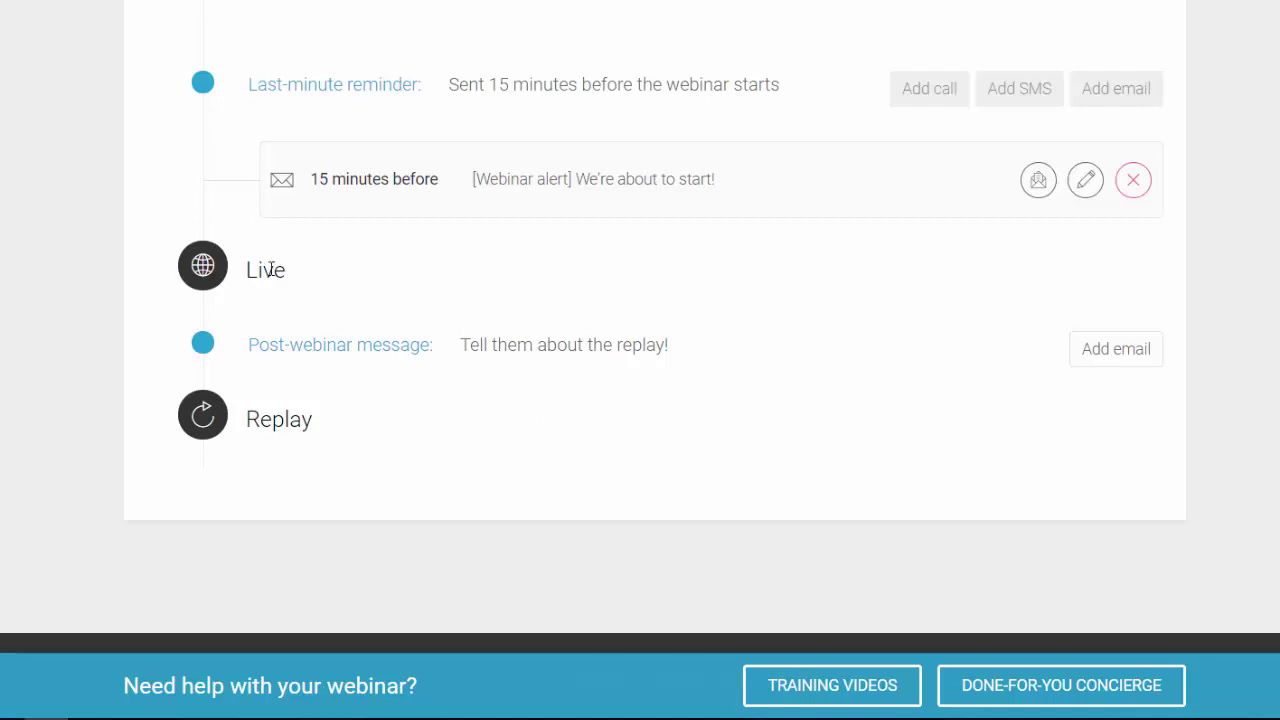
scroll(808, 398, "down", 1)
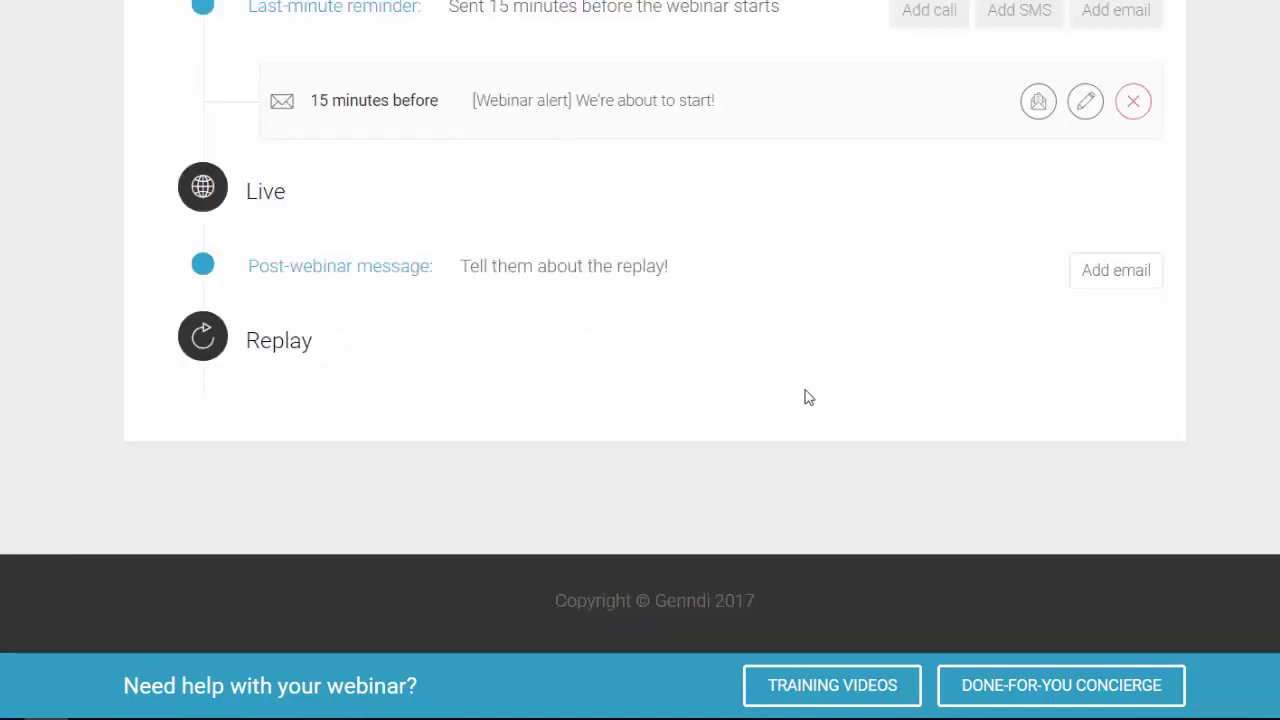
scroll(808, 398, "up", 8)
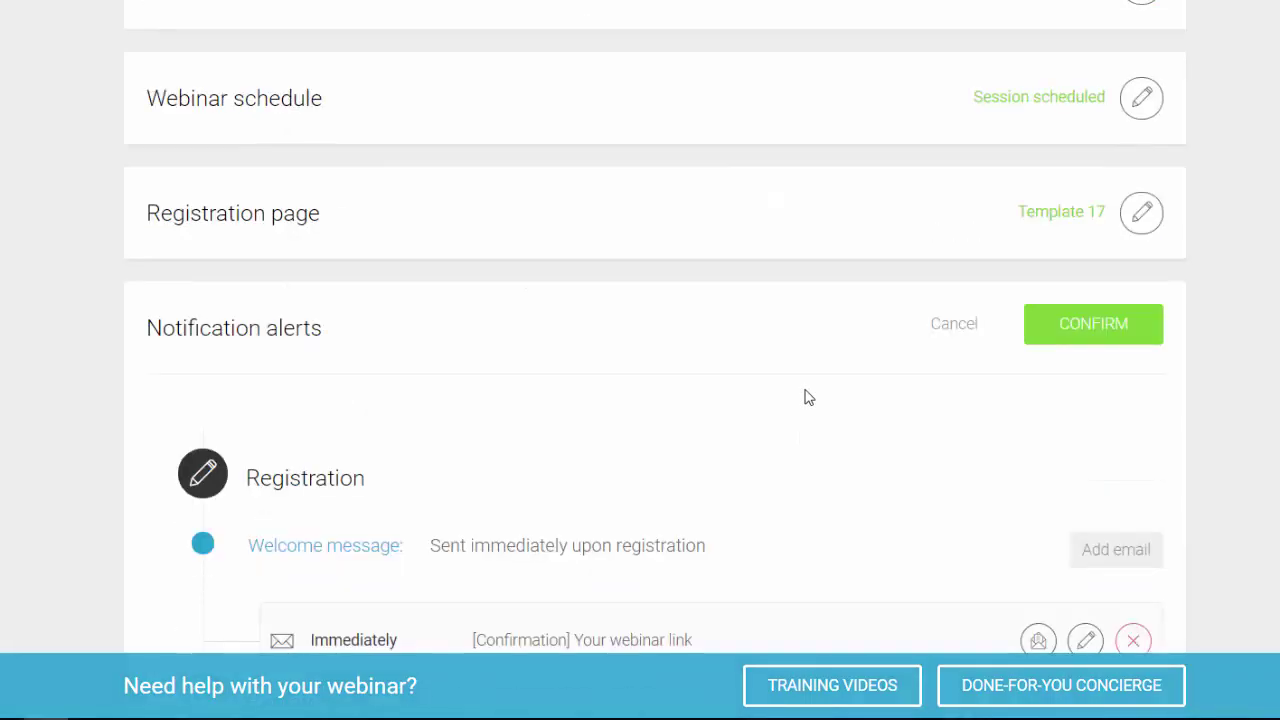
left_click(1077, 331)
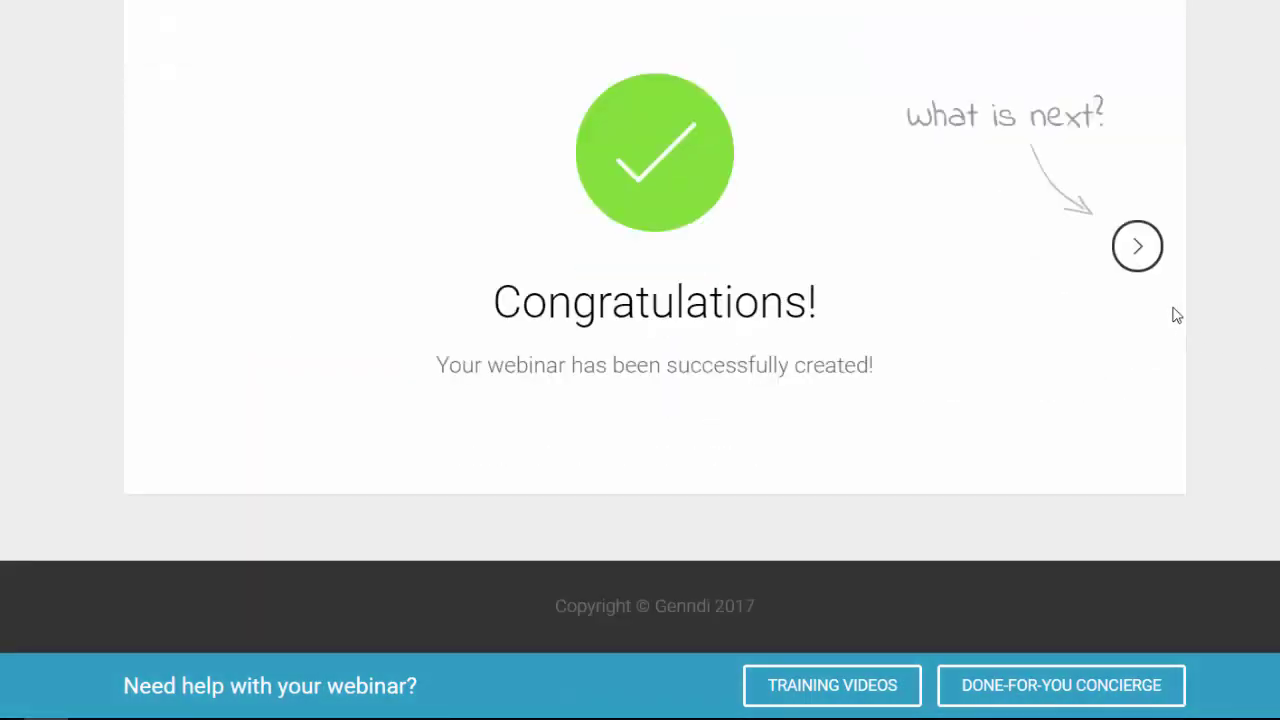
Step: Advance through the post-creation guide on test and live links to the webinar dashboard
left_click(1133, 250)
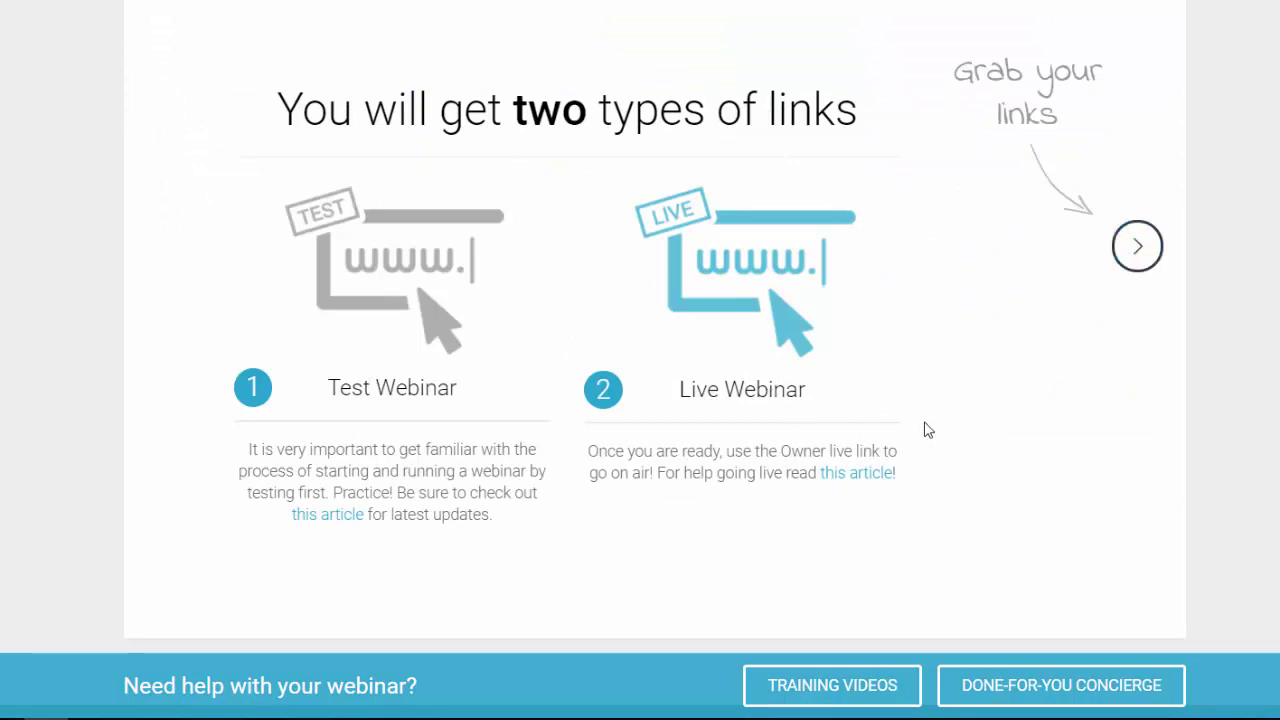
scroll(1004, 406, "up", 2)
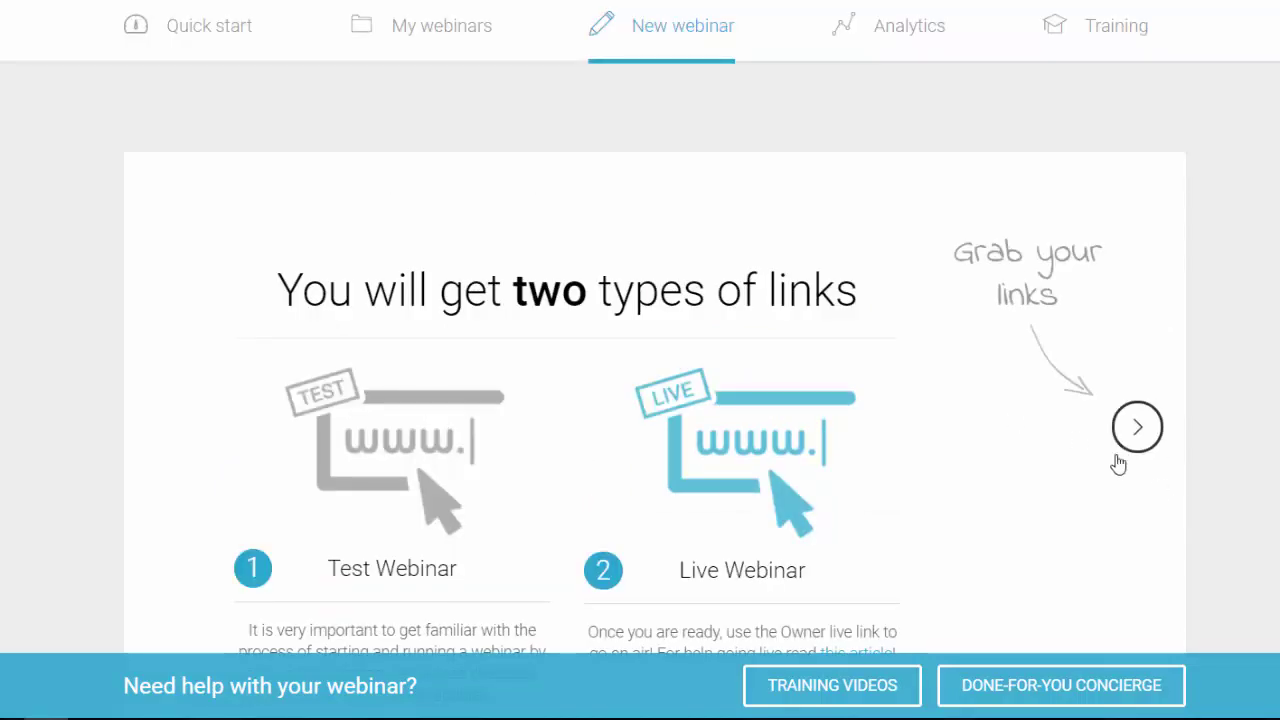
left_click(1137, 427)
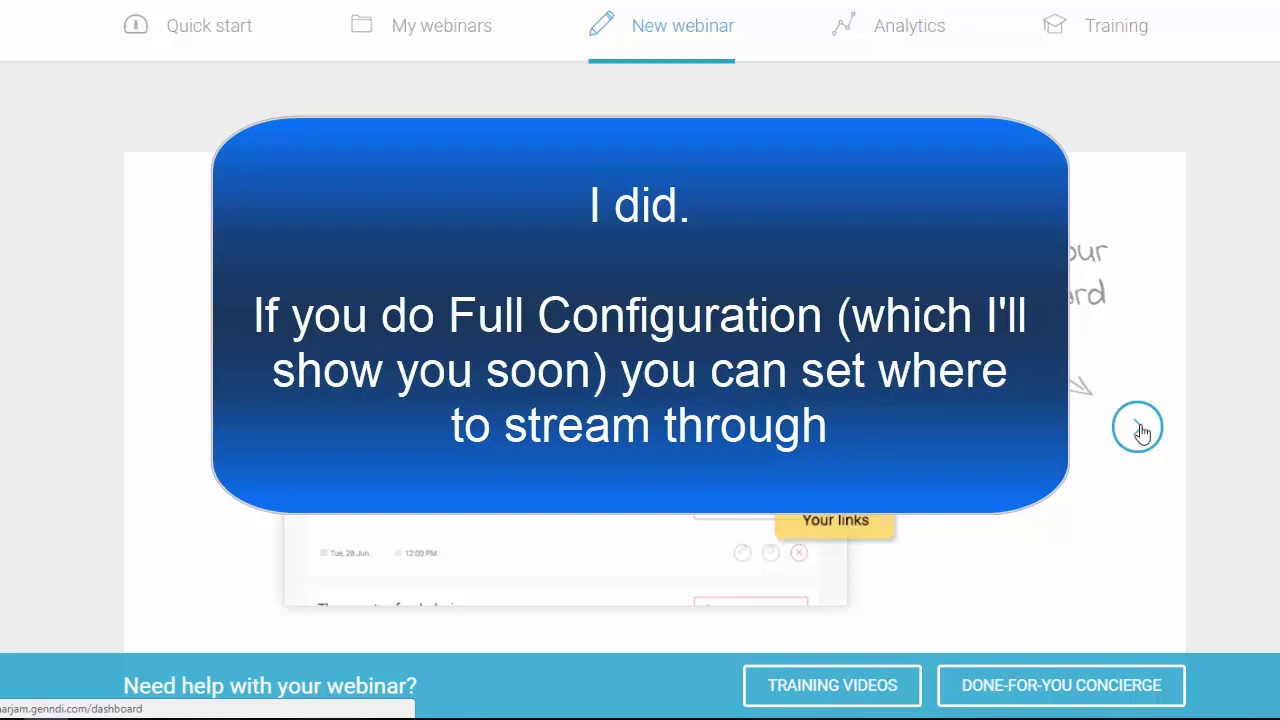
scroll(1141, 432, "down", 1)
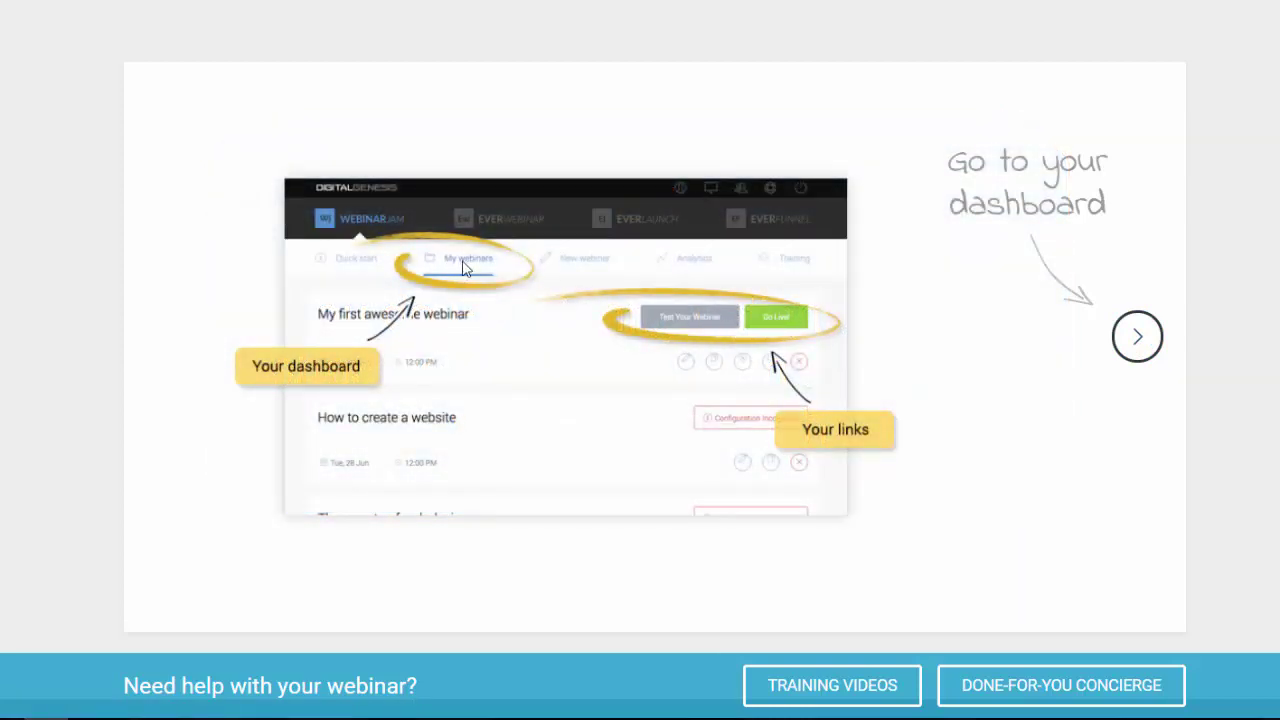
left_click(1153, 343)
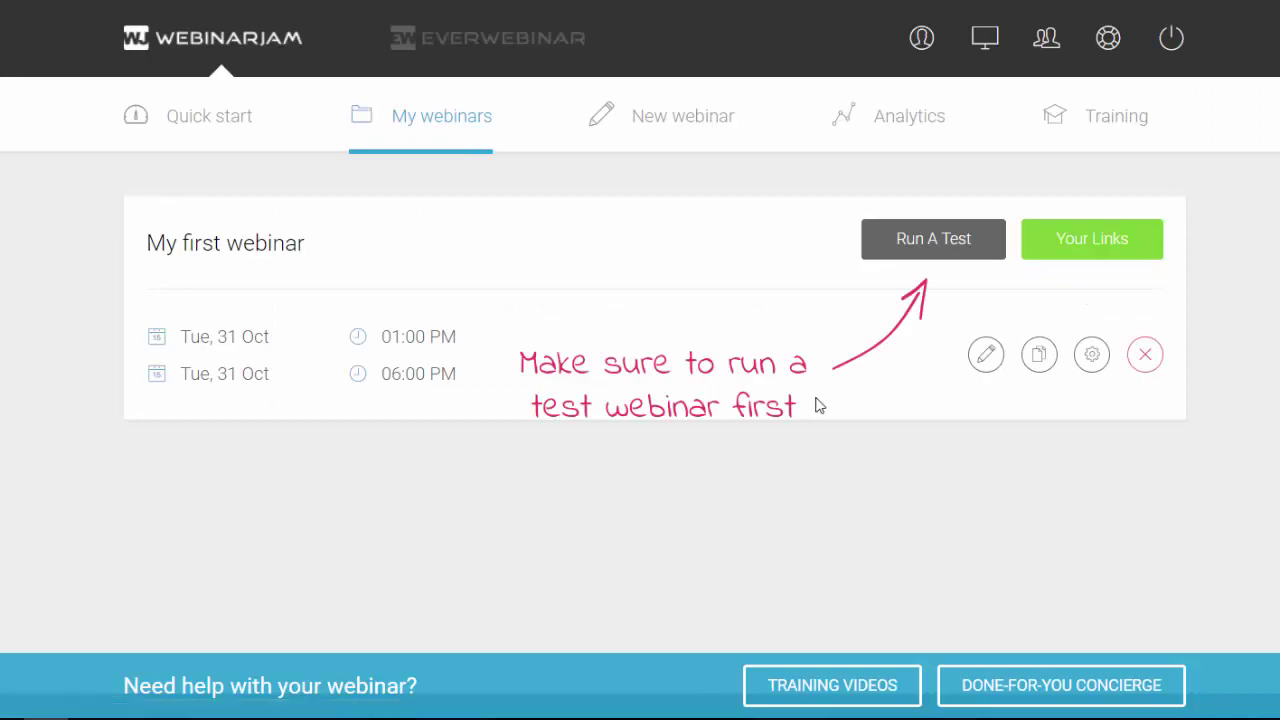
Step: Open the test links for "My first webinar" and view the registration embed code, direct live room link and registration page link
left_click(944, 249)
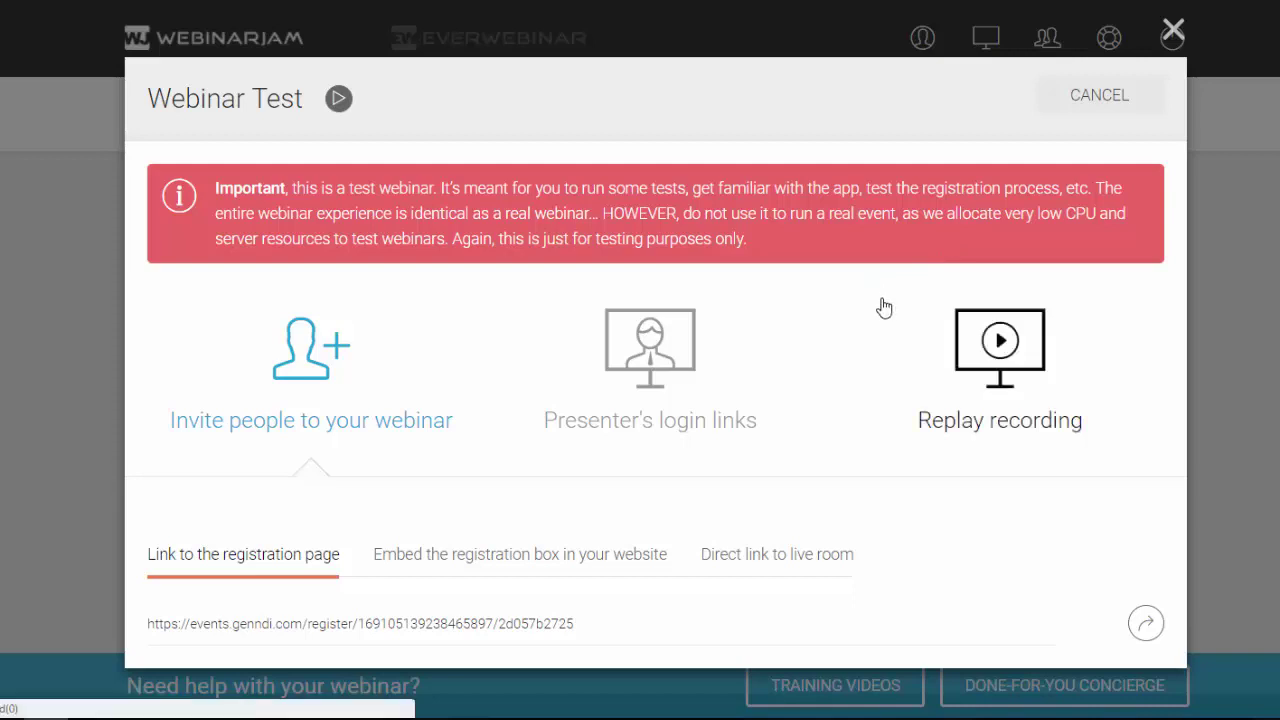
left_click(600, 563)
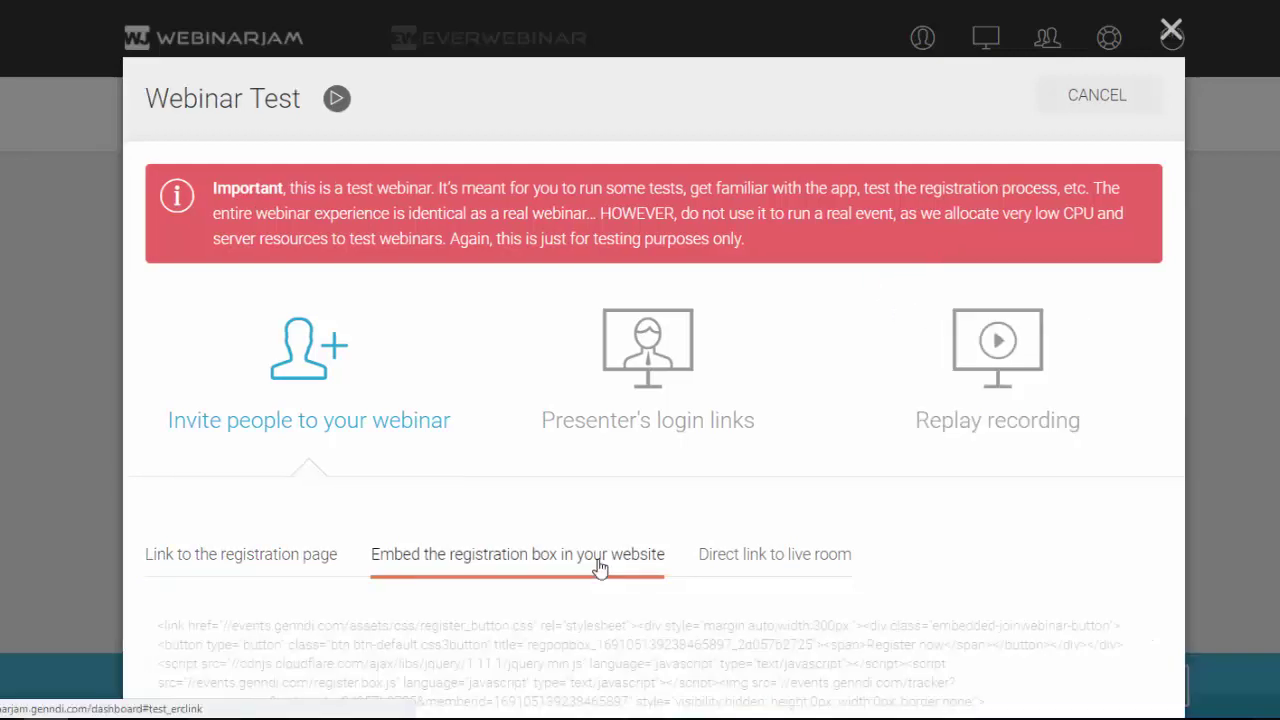
scroll(943, 509, "down", 2)
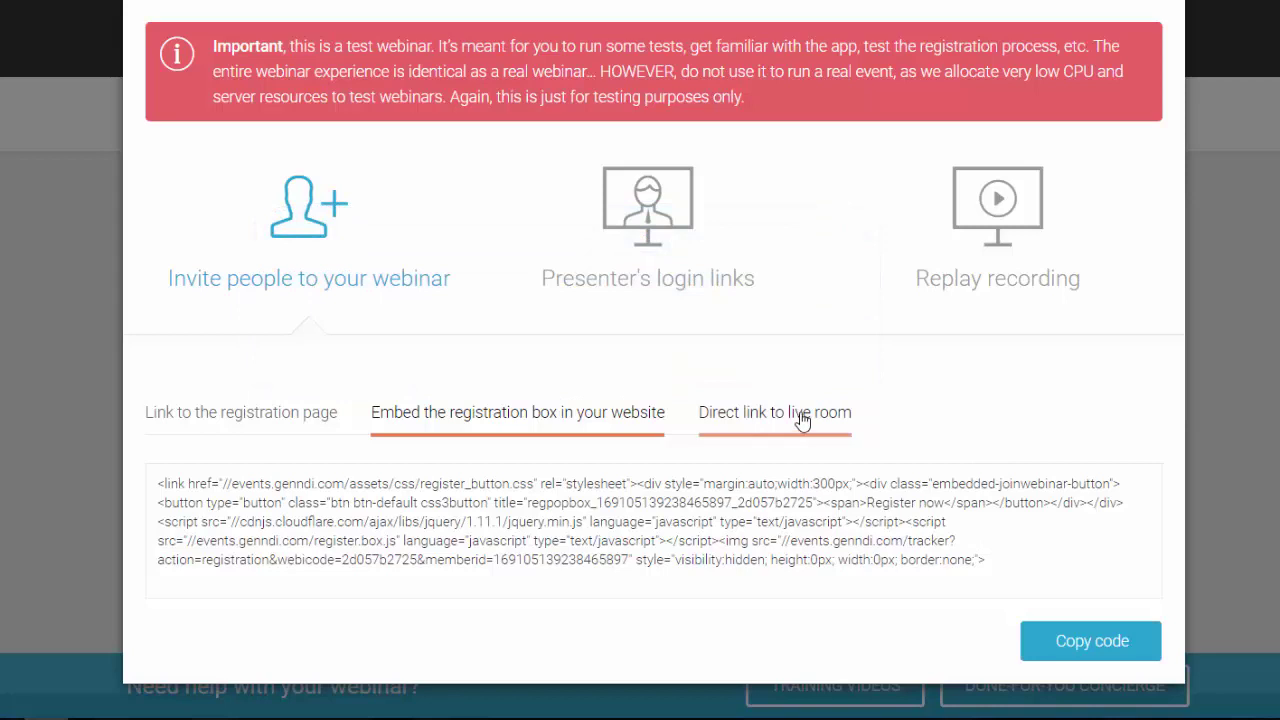
left_click(775, 413)
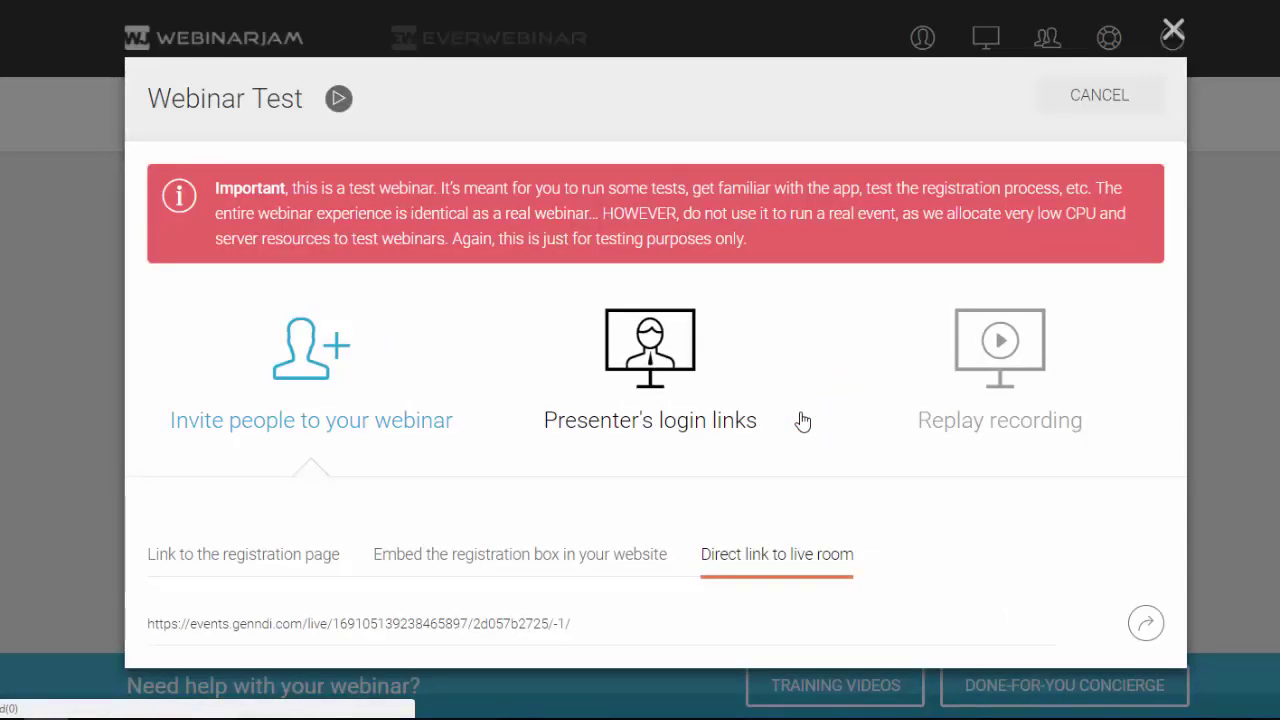
left_click(295, 562)
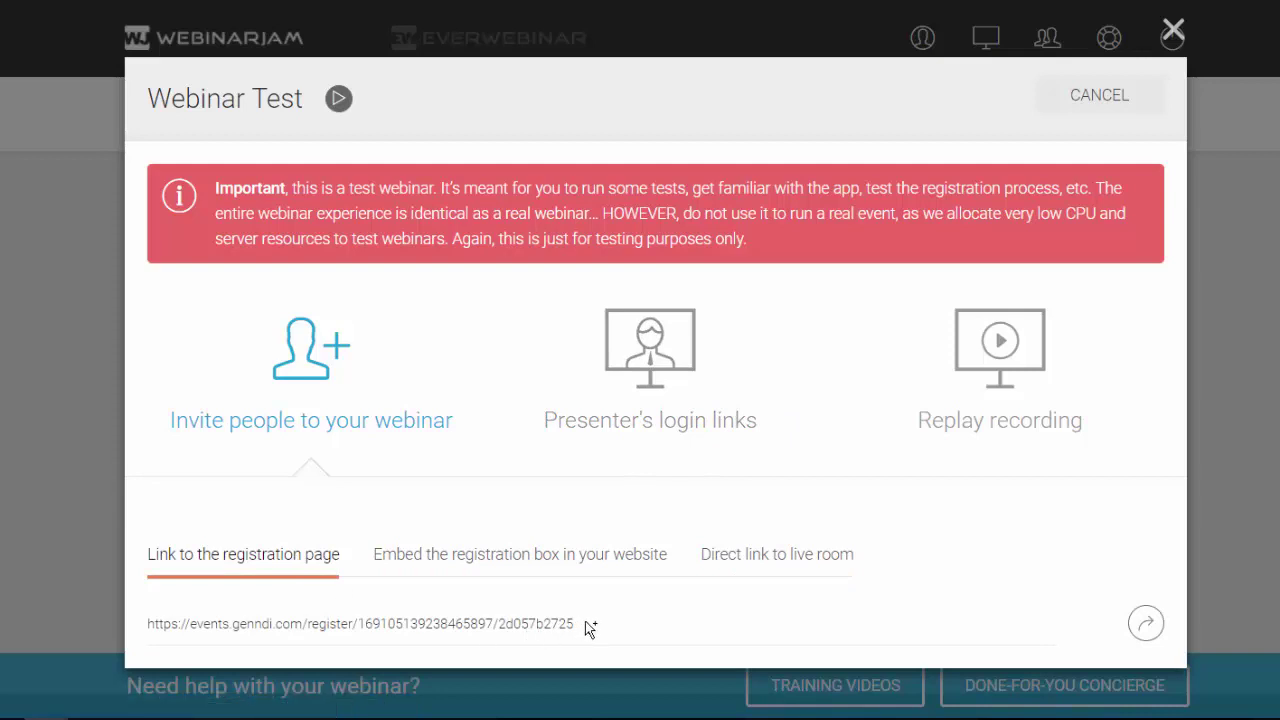
Step: Open the test registration page from its link and bring up the event registration form
triple_click(546, 625)
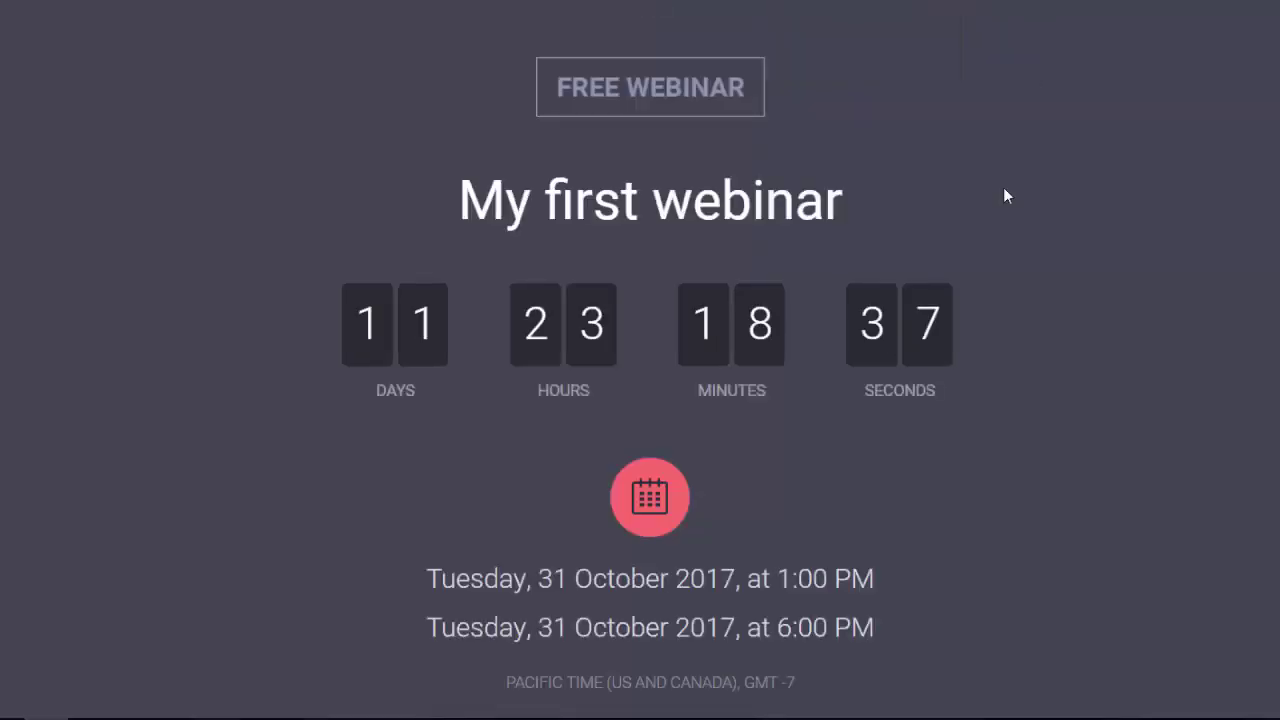
scroll(1006, 194, "down", 5)
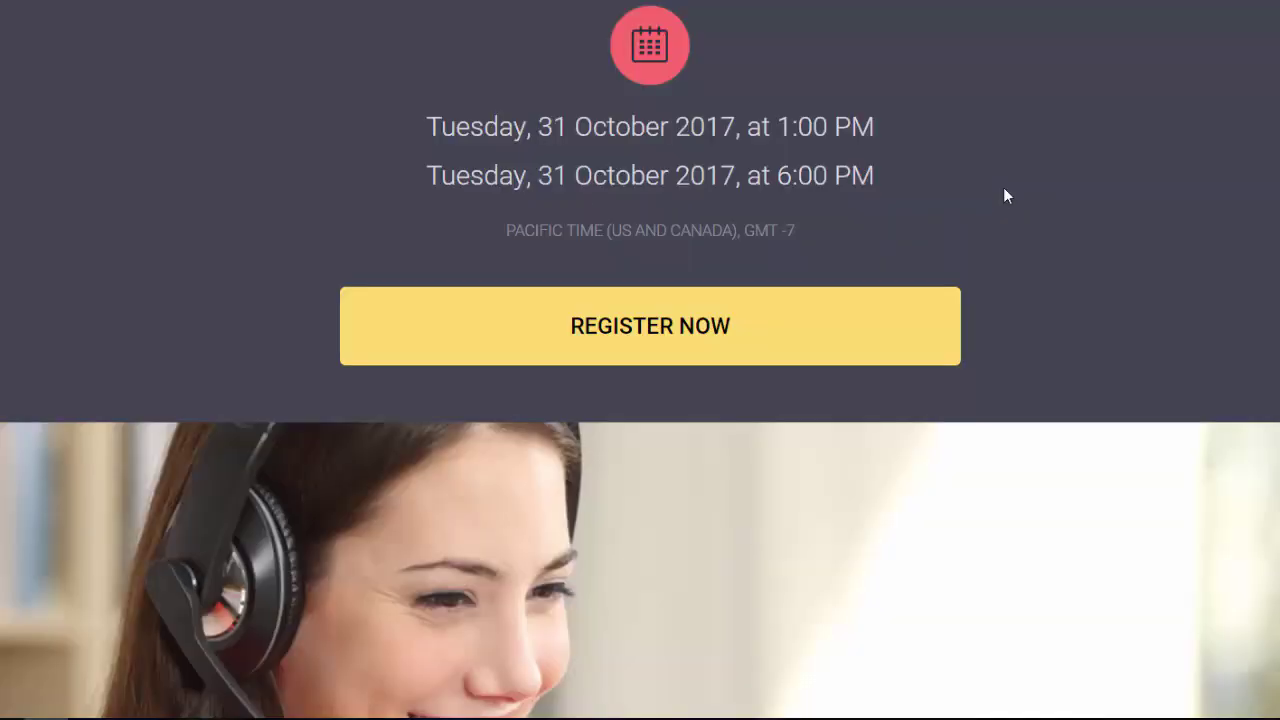
left_click(677, 326)
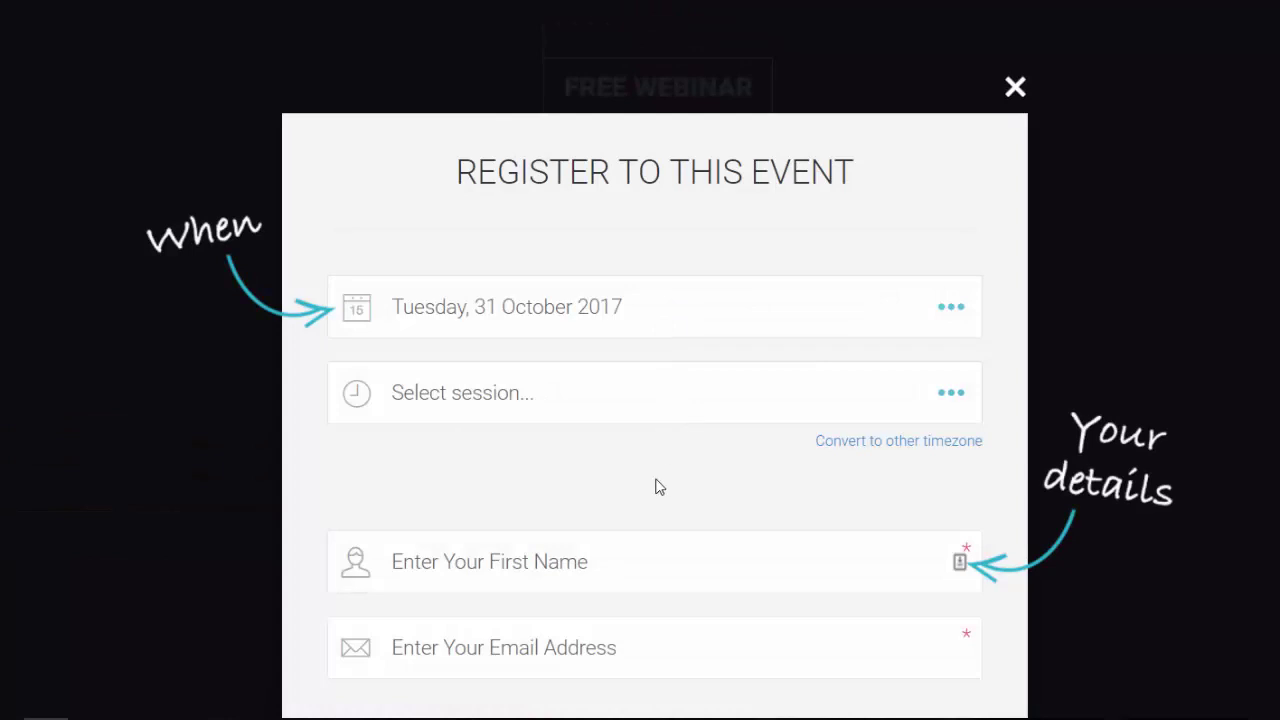
scroll(709, 457, "down", 2)
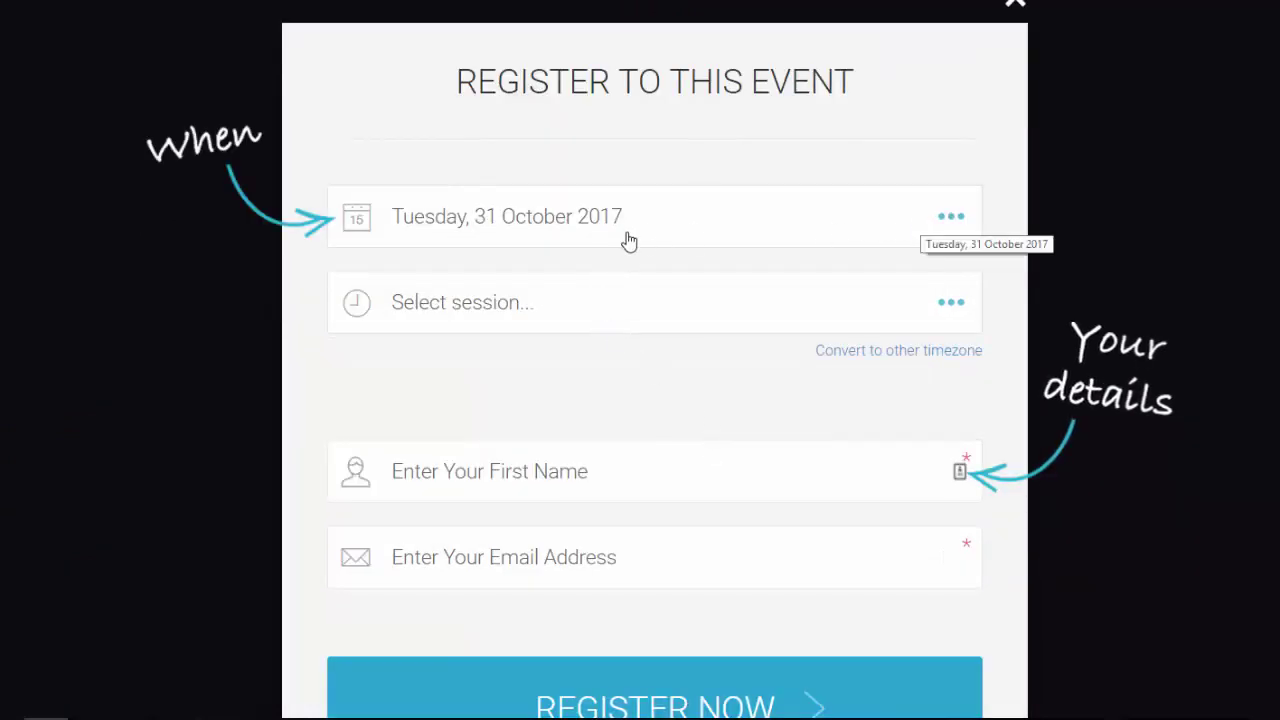
Step: Examine the available date and session choices in the event registration form without selecting a session
left_click(947, 224)
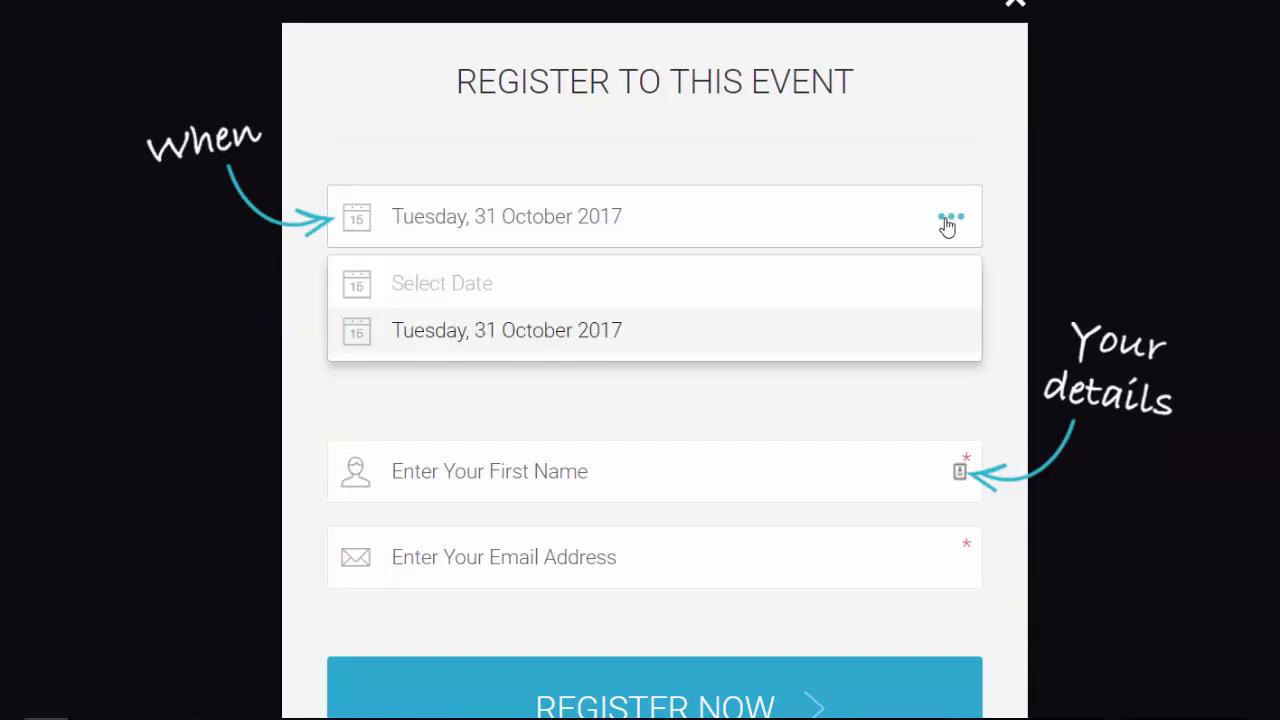
left_click(947, 224)
left_click(955, 305)
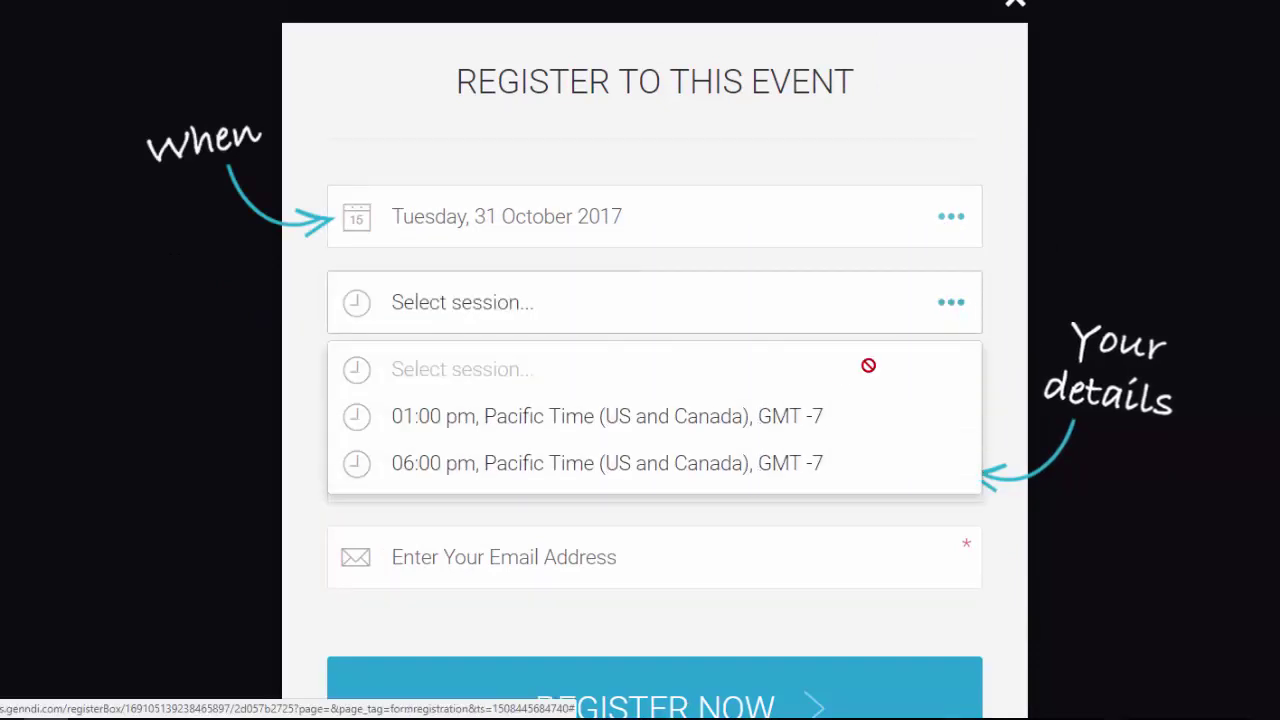
left_click(976, 143)
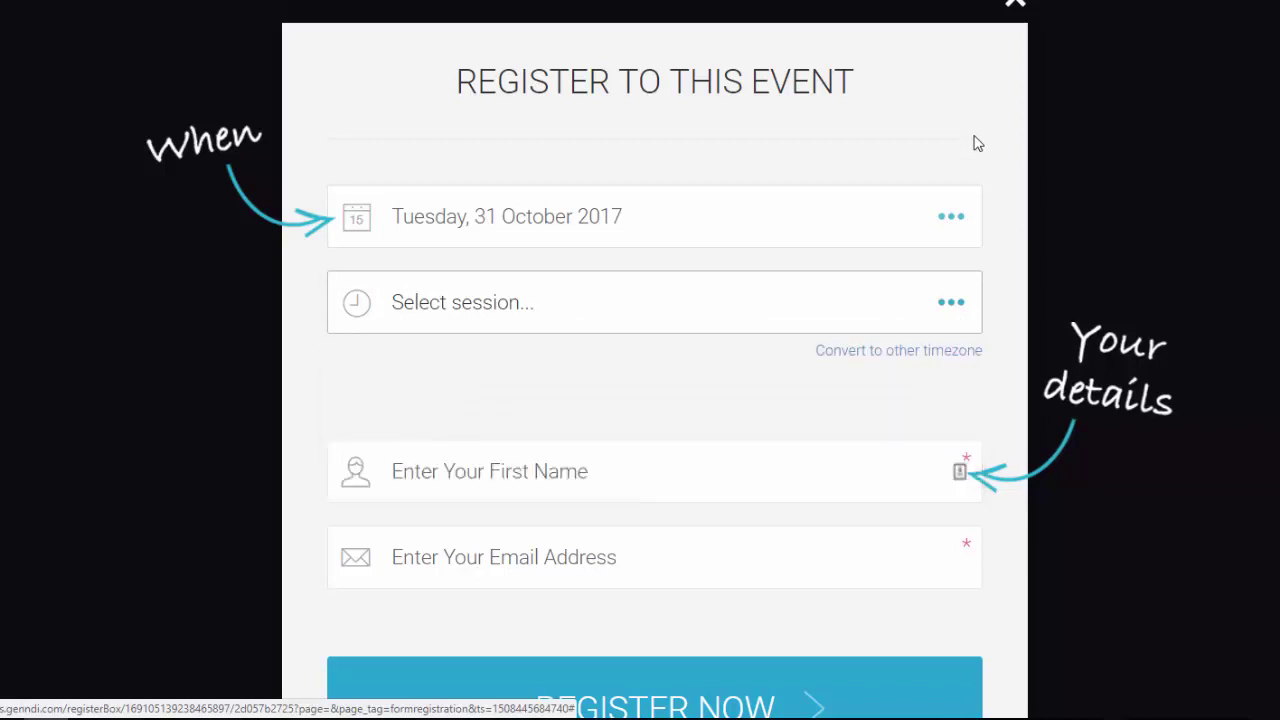
left_click(863, 312)
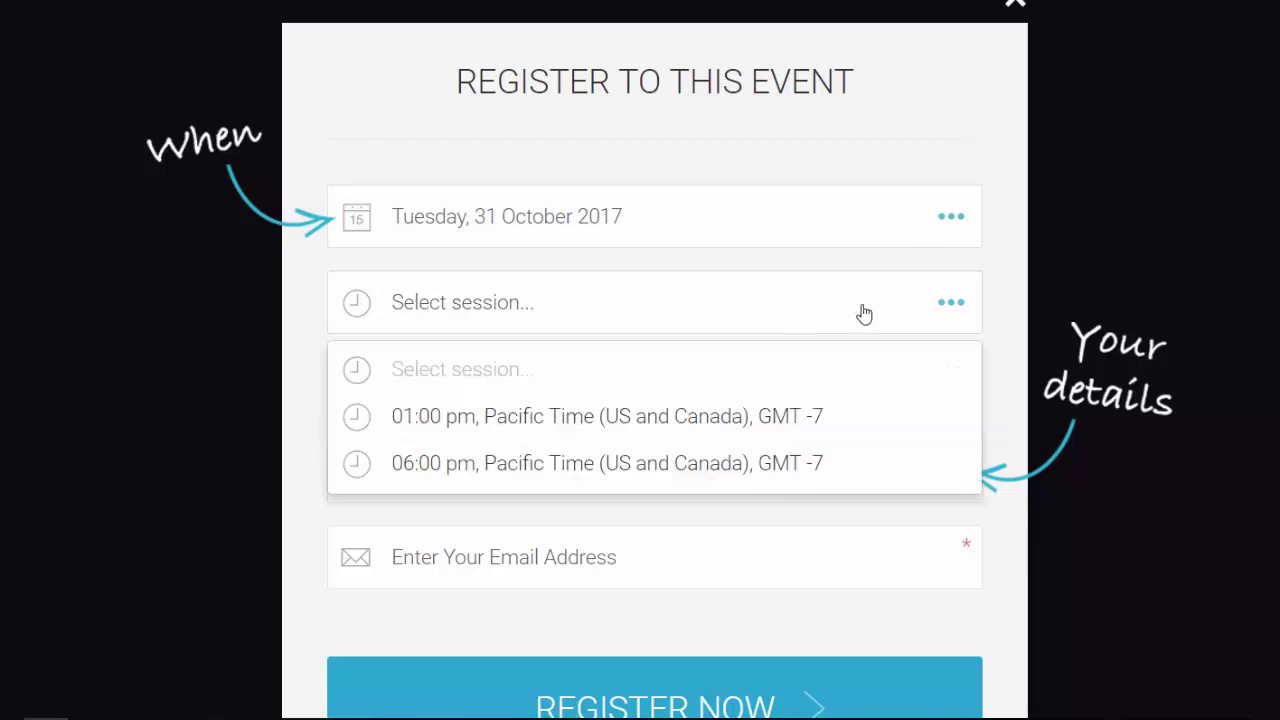
left_click(923, 116)
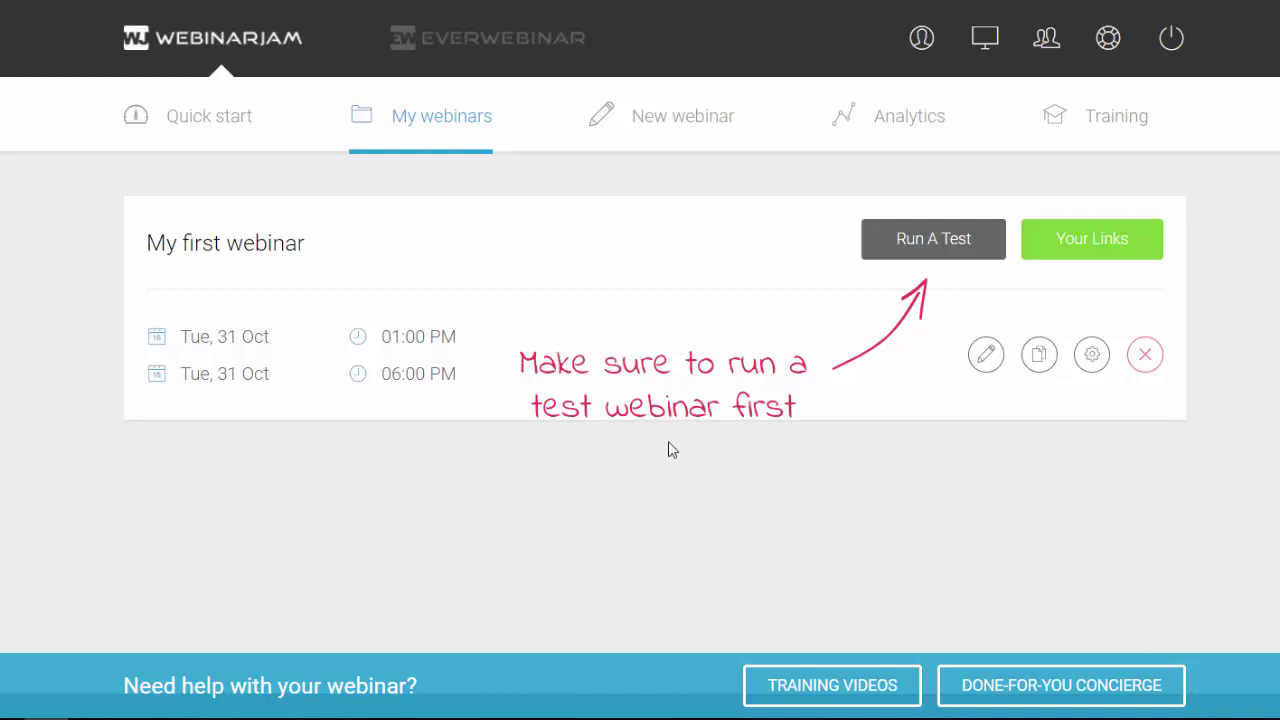
Step: Start creating a new webinar with Full Configuration
left_click(677, 124)
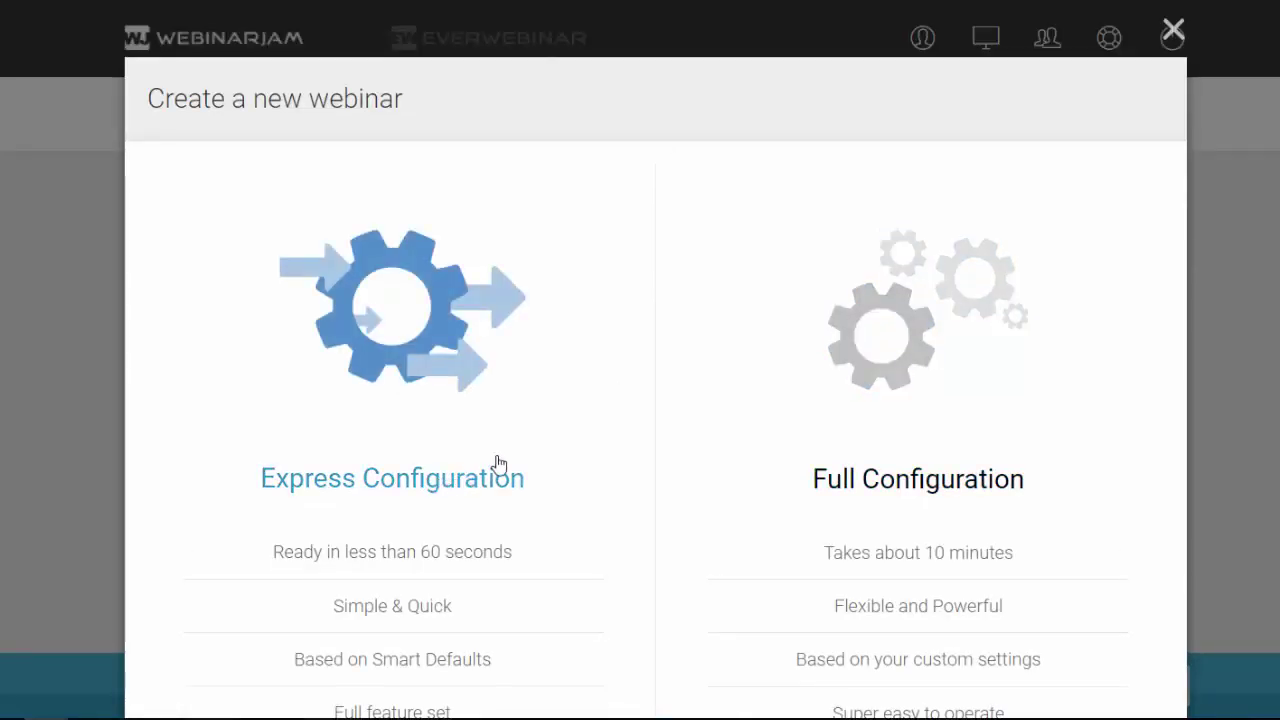
left_click(878, 488)
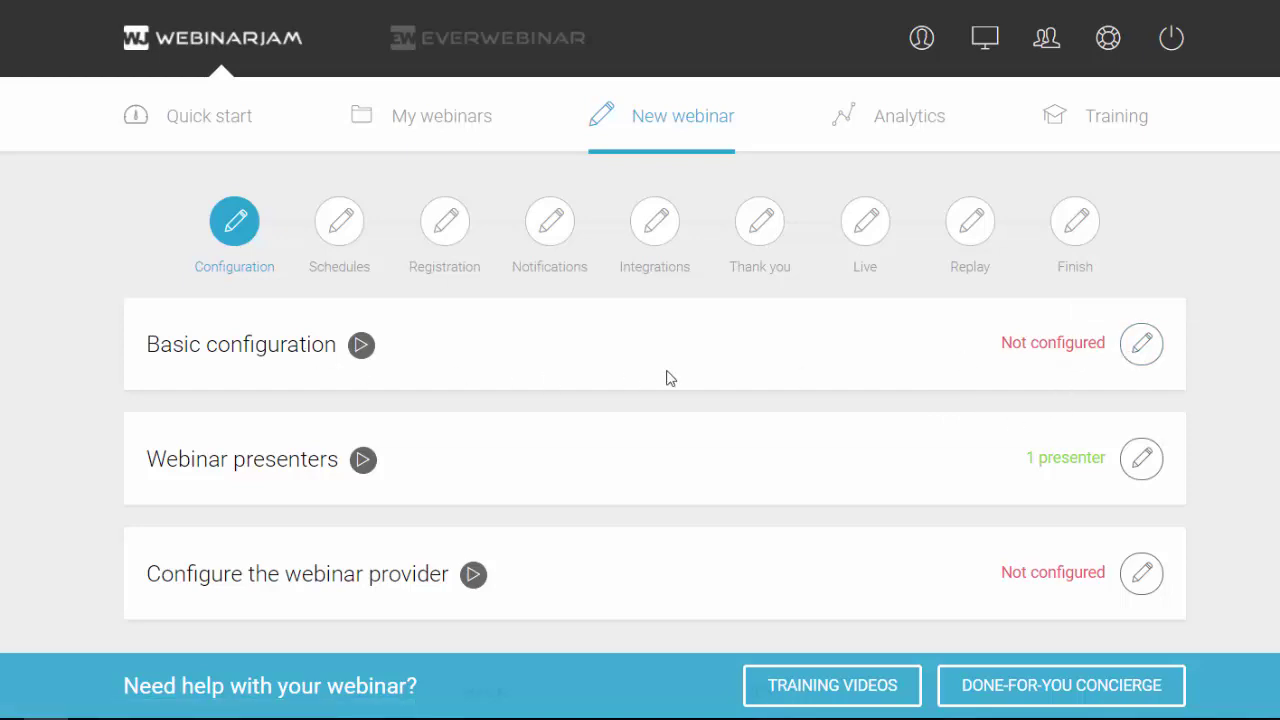
scroll(500, 440, "down", 2)
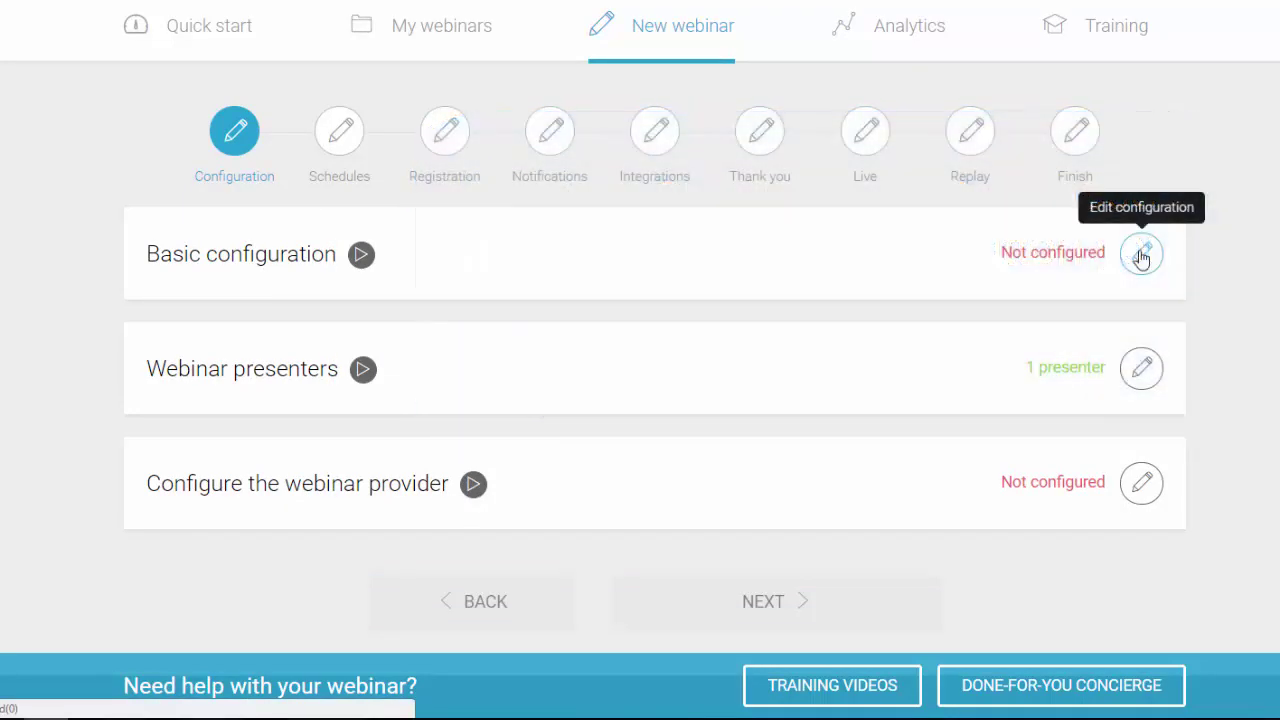
Step: Enter "test again" as the webinar name, description and title in the basic configuration and confirm the section
left_click(1141, 253)
left_click(321, 380)
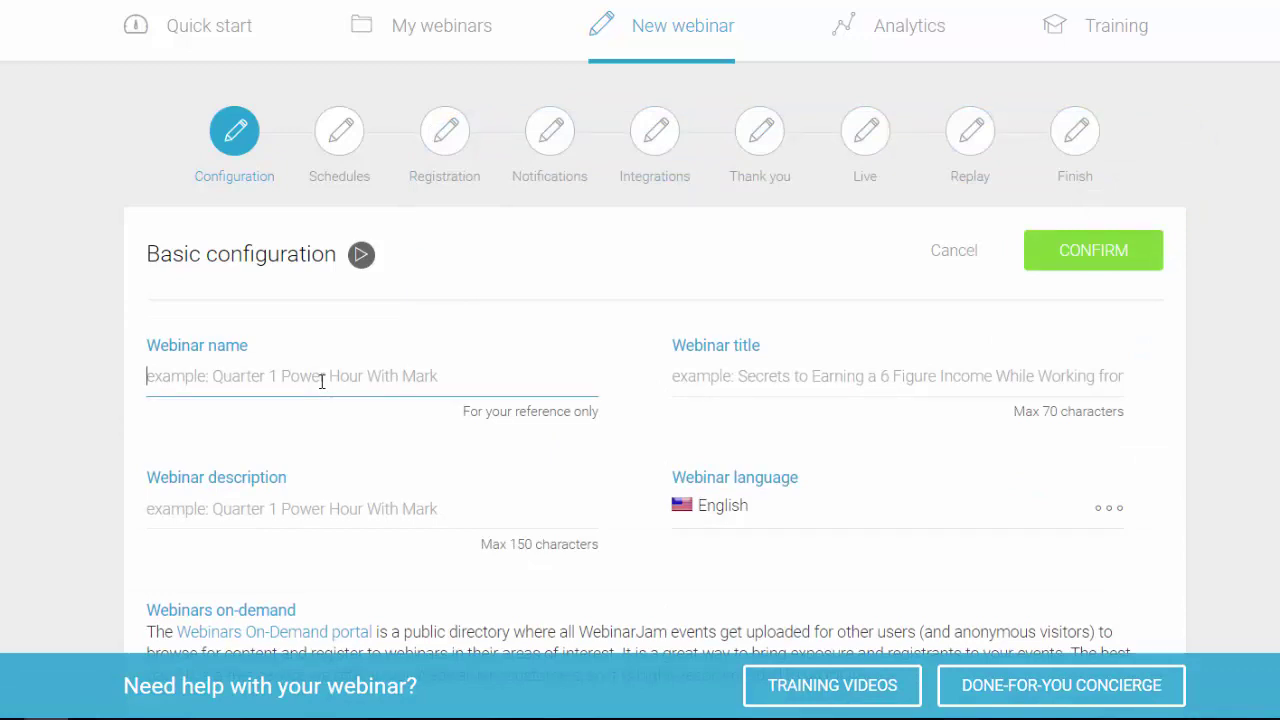
type("test again")
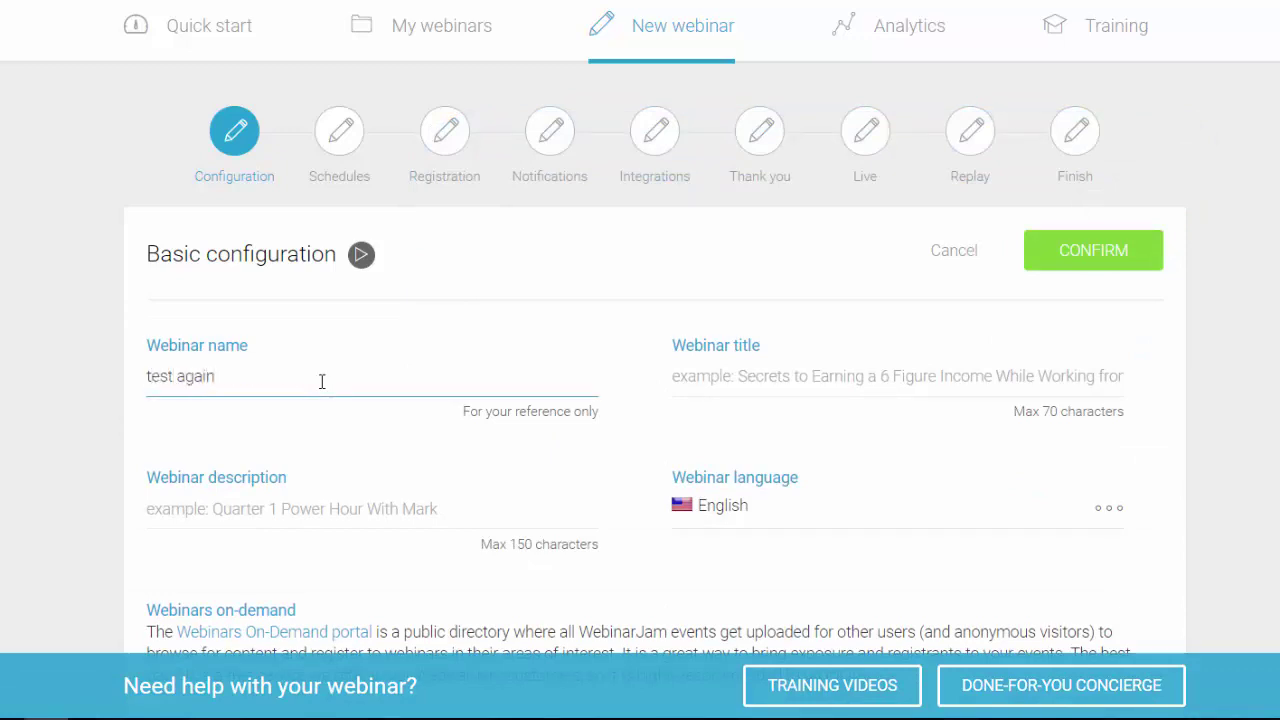
triple_click(192, 378)
key("ctrl+c")
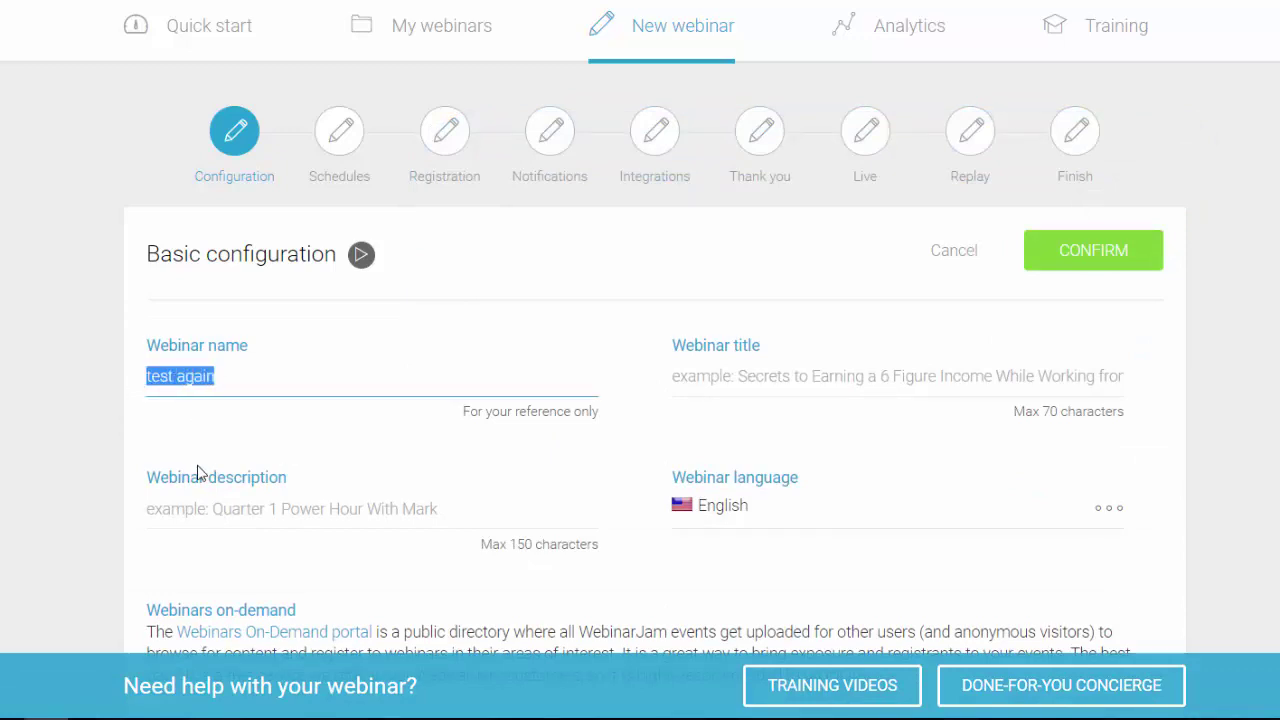
left_click(186, 510)
key("ctrl+v")
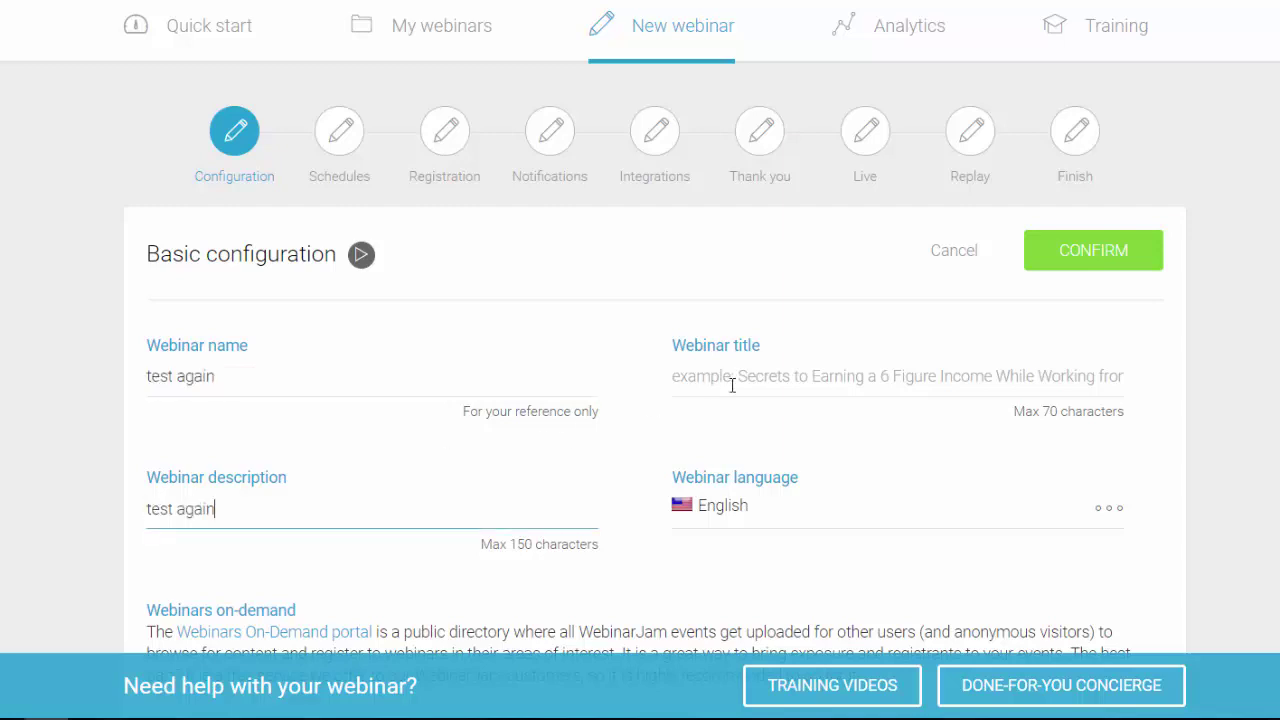
left_click(733, 385)
key("ctrl+v")
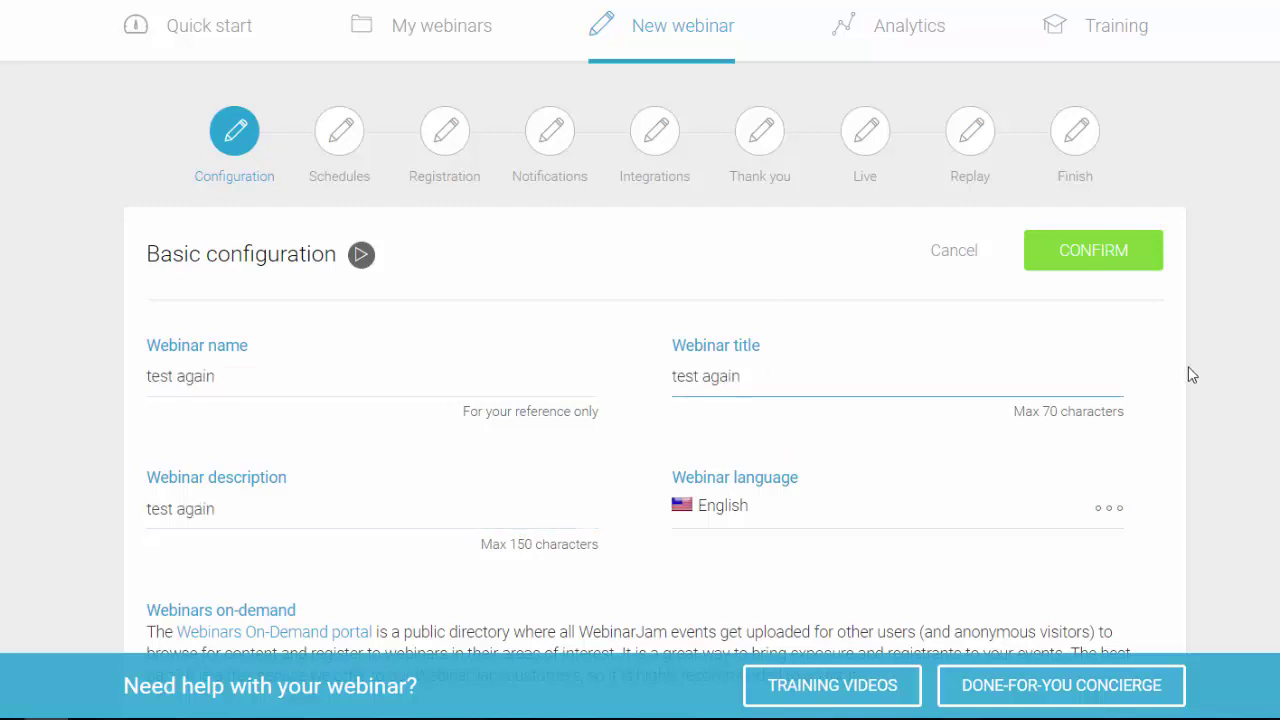
scroll(1188, 374, "down", 2)
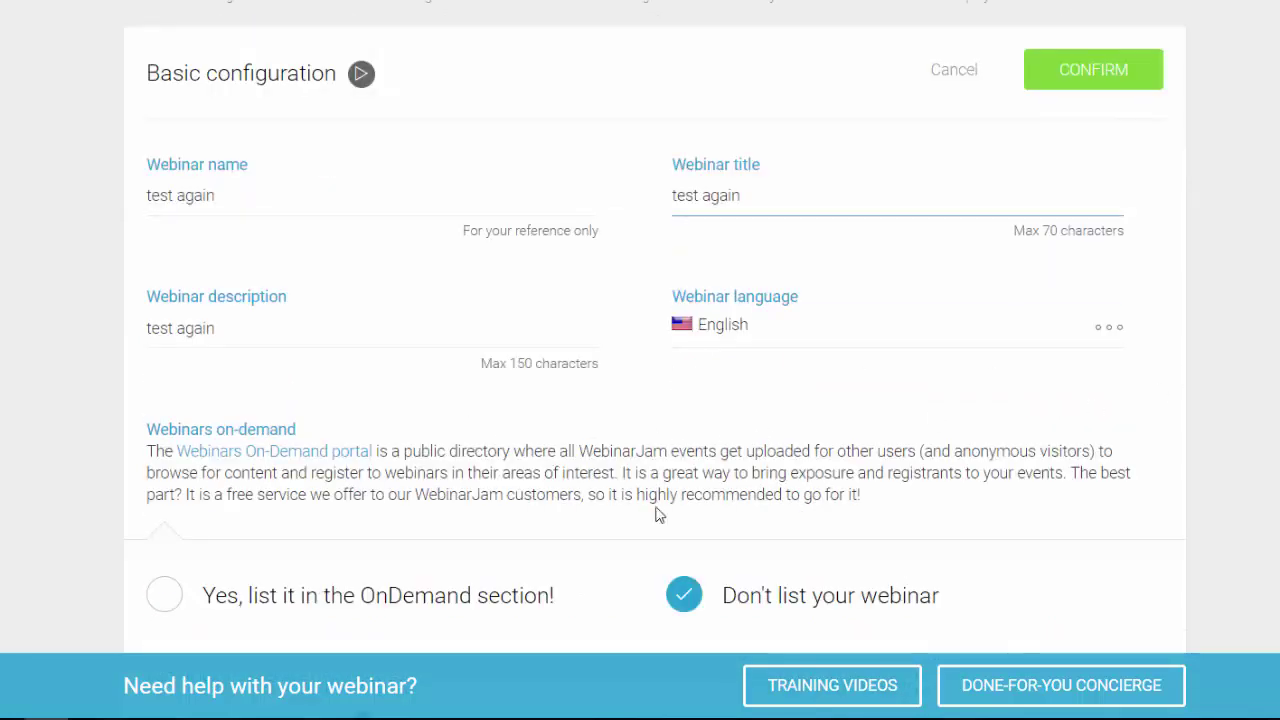
scroll(975, 527, "down", 4)
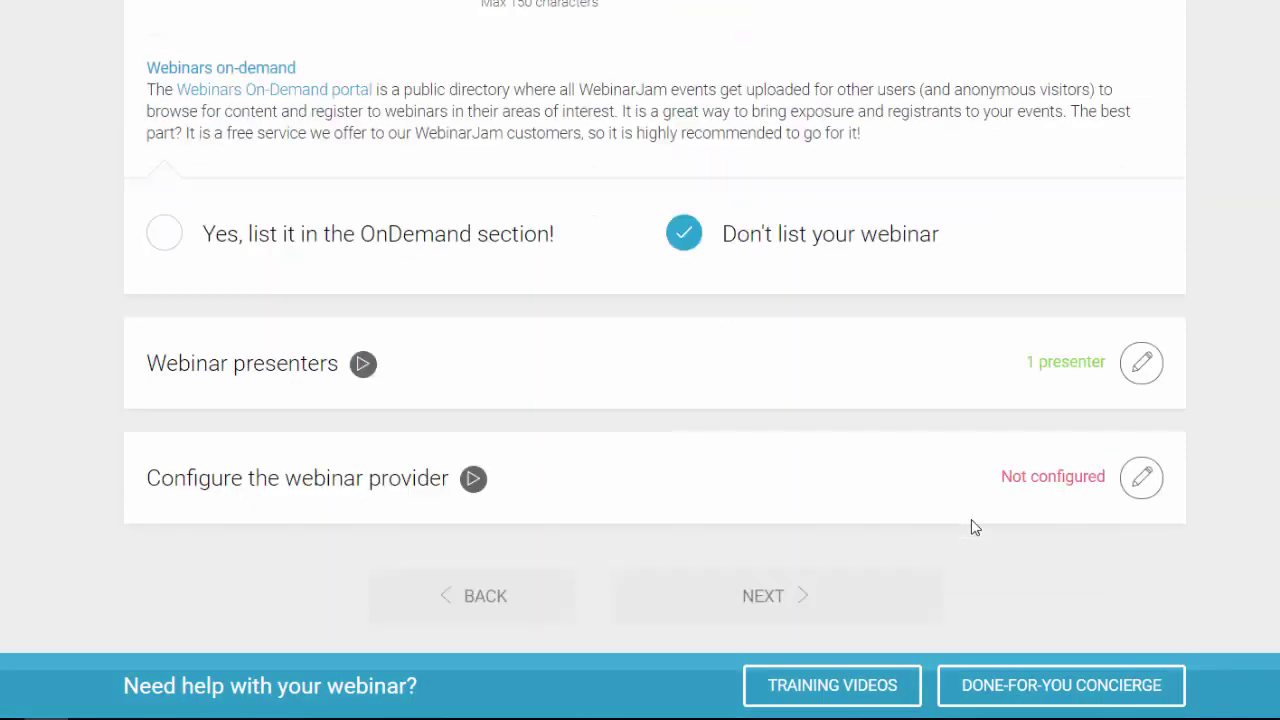
scroll(971, 527, "up", 6)
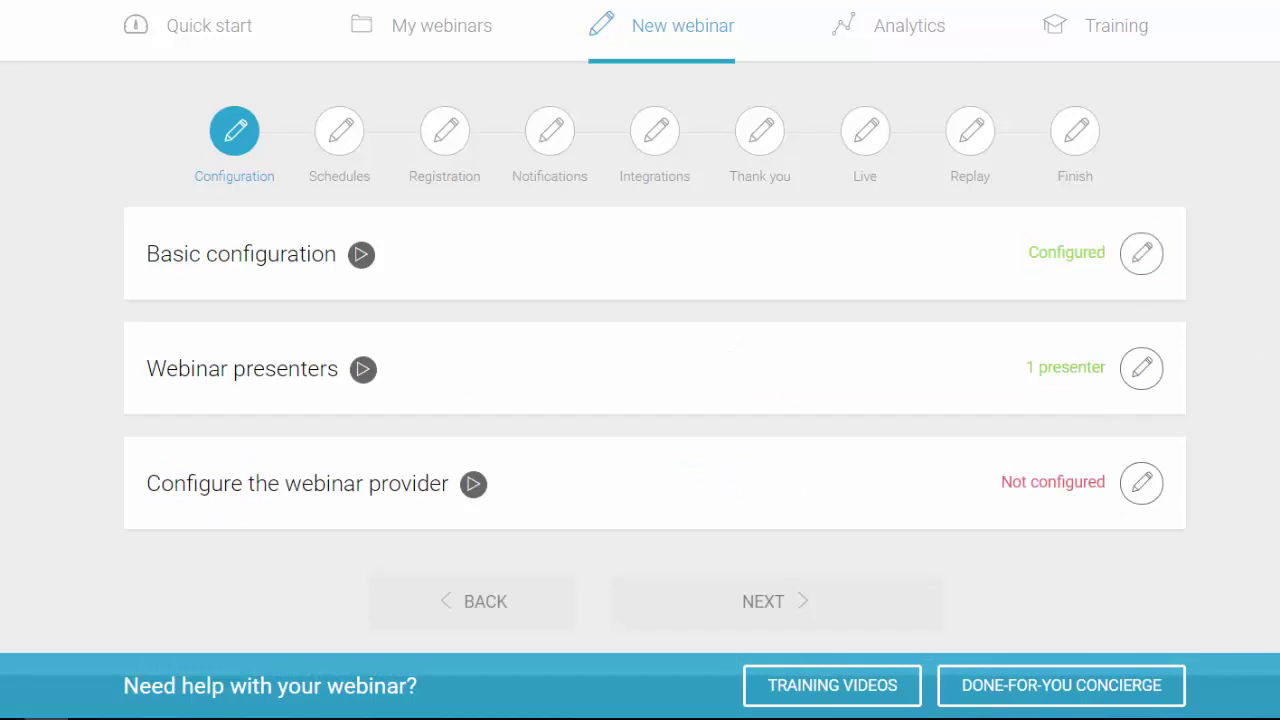
Step: Set the webinar provider to JamCast, confirm it and advance to the Schedules stage
scroll(655, 350, "down", 1)
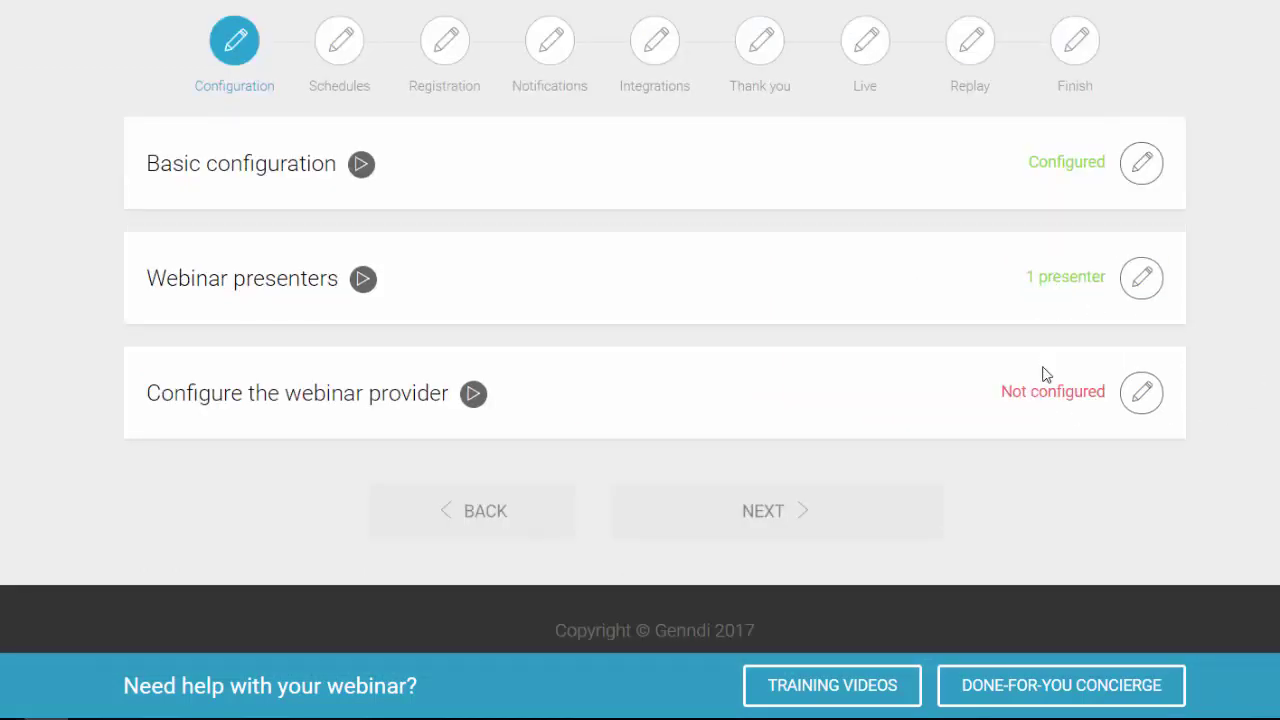
left_click(1142, 392)
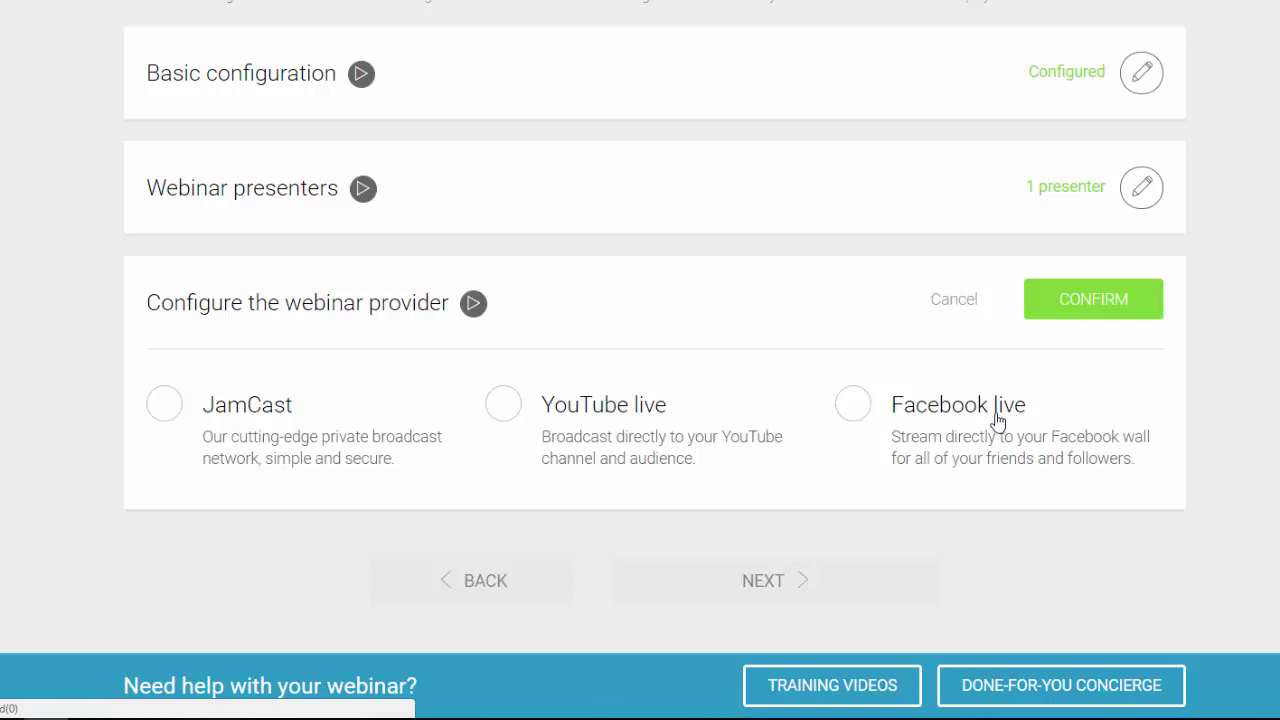
left_click(166, 406)
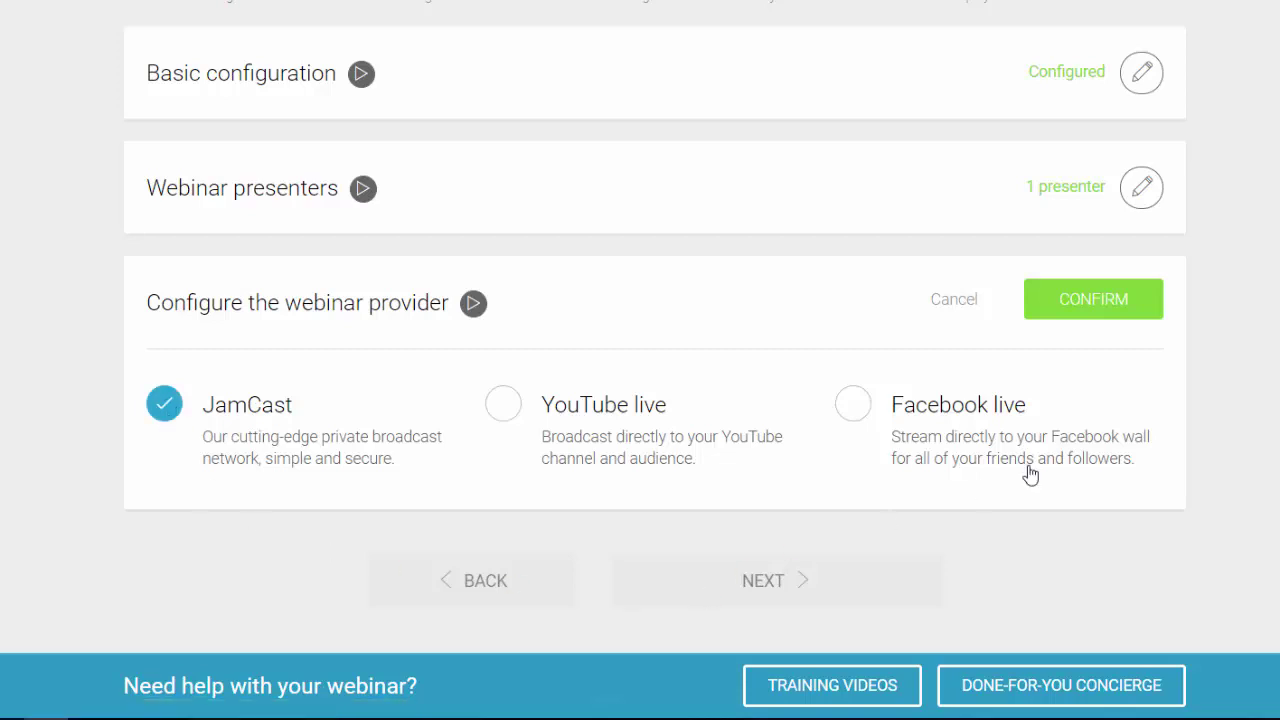
left_click(1080, 298)
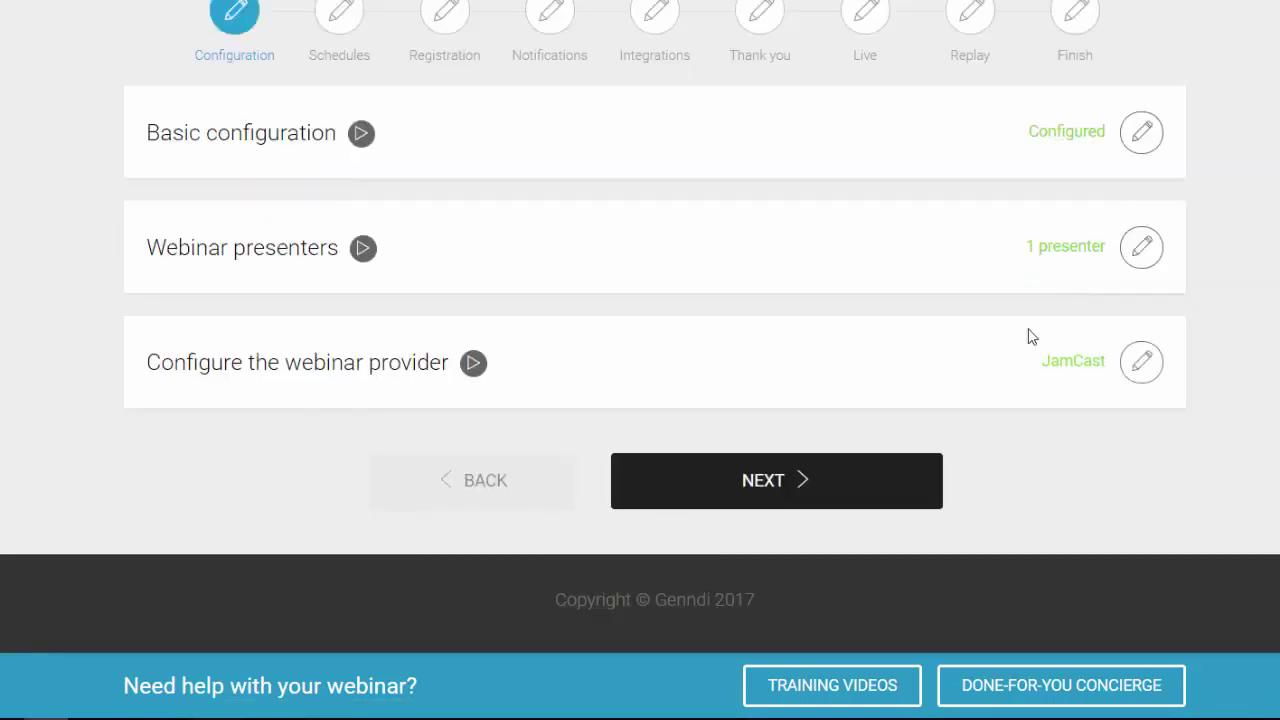
left_click(757, 480)
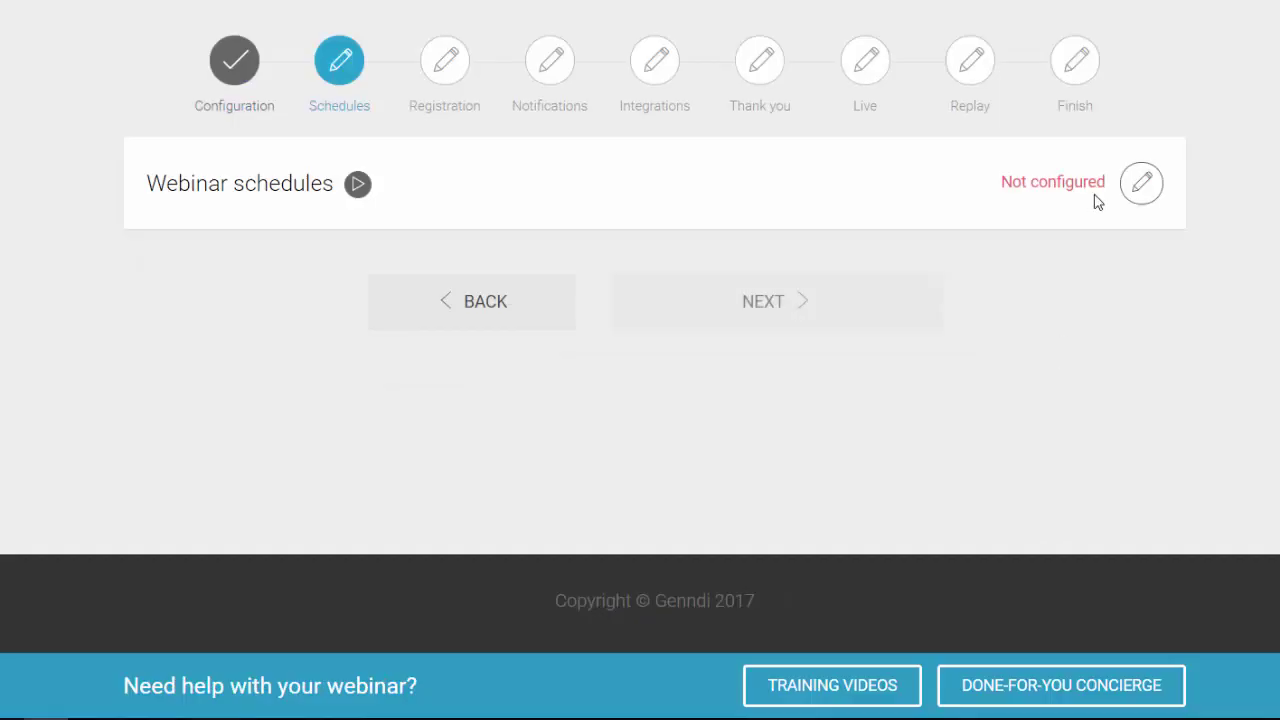
Step: Edit the webinar schedules and choose "Schedule it" with "A Series of Presentations"
left_click(1142, 181)
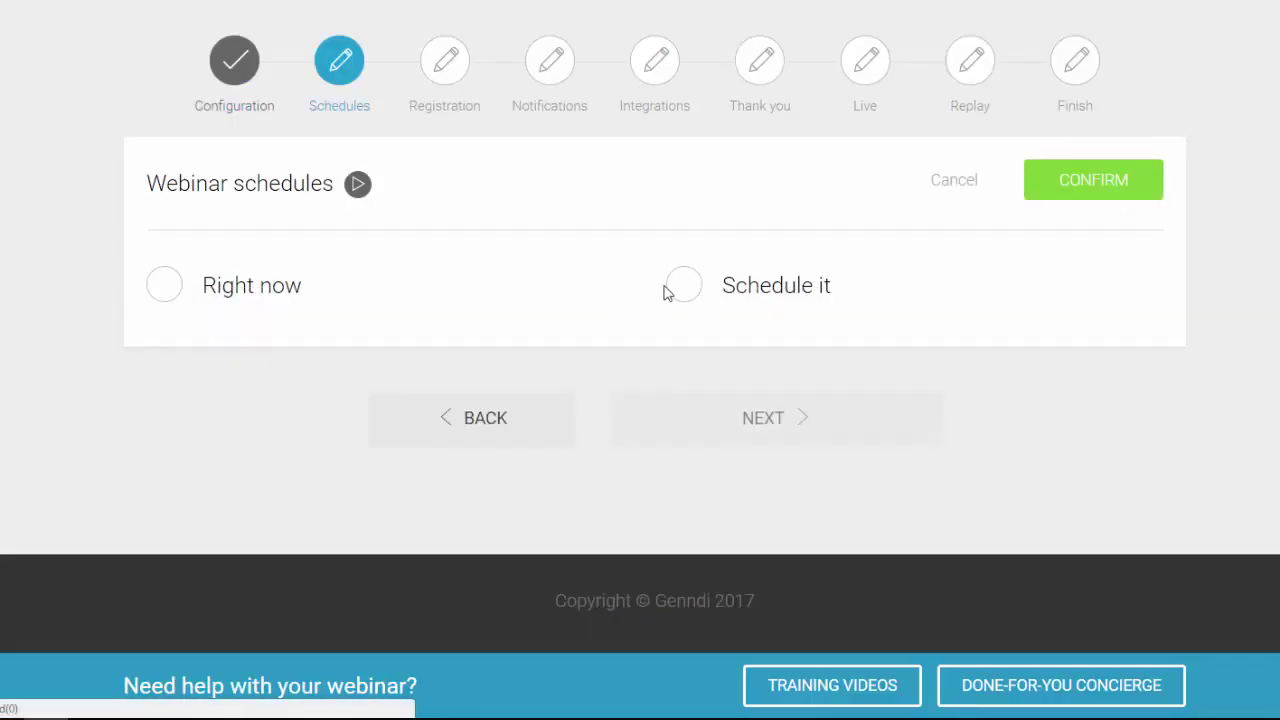
left_click(680, 288)
left_click(688, 292)
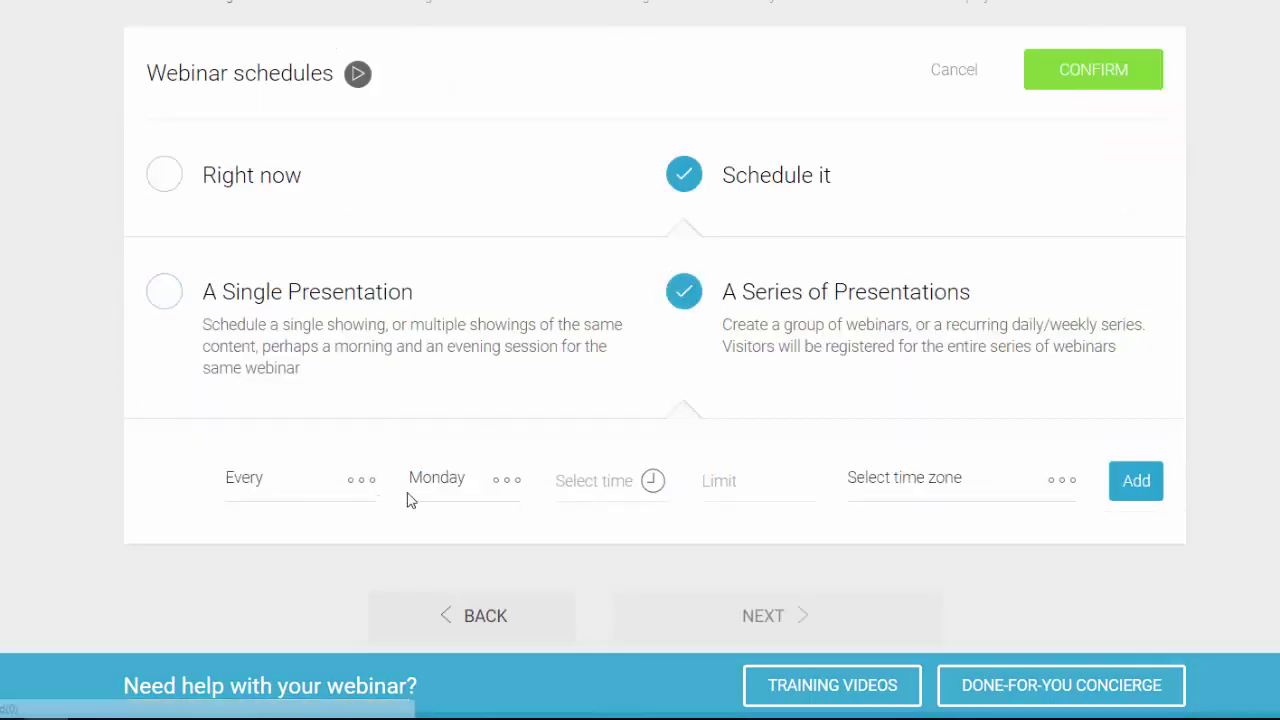
Step: Add a one-time session on 2017-10-31 at 1:00 PM Pacific Time to the series
left_click(364, 390)
left_click(290, 476)
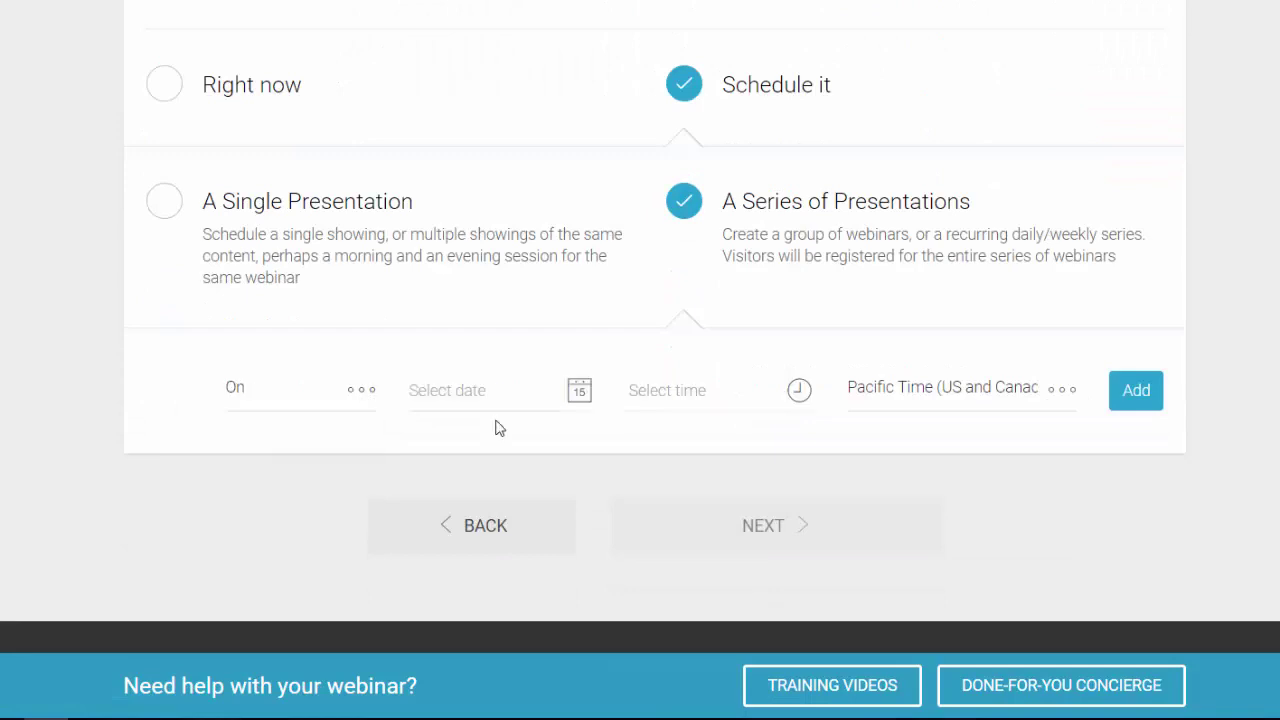
left_click(580, 392)
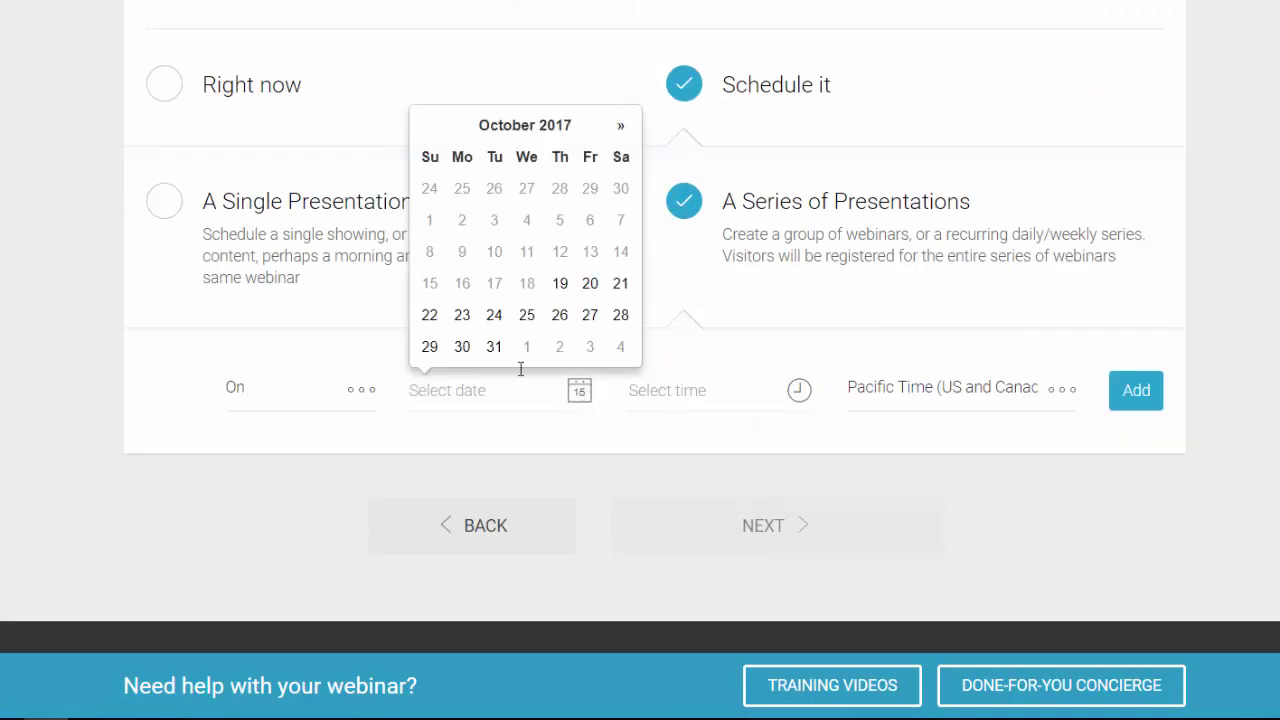
left_click(498, 350)
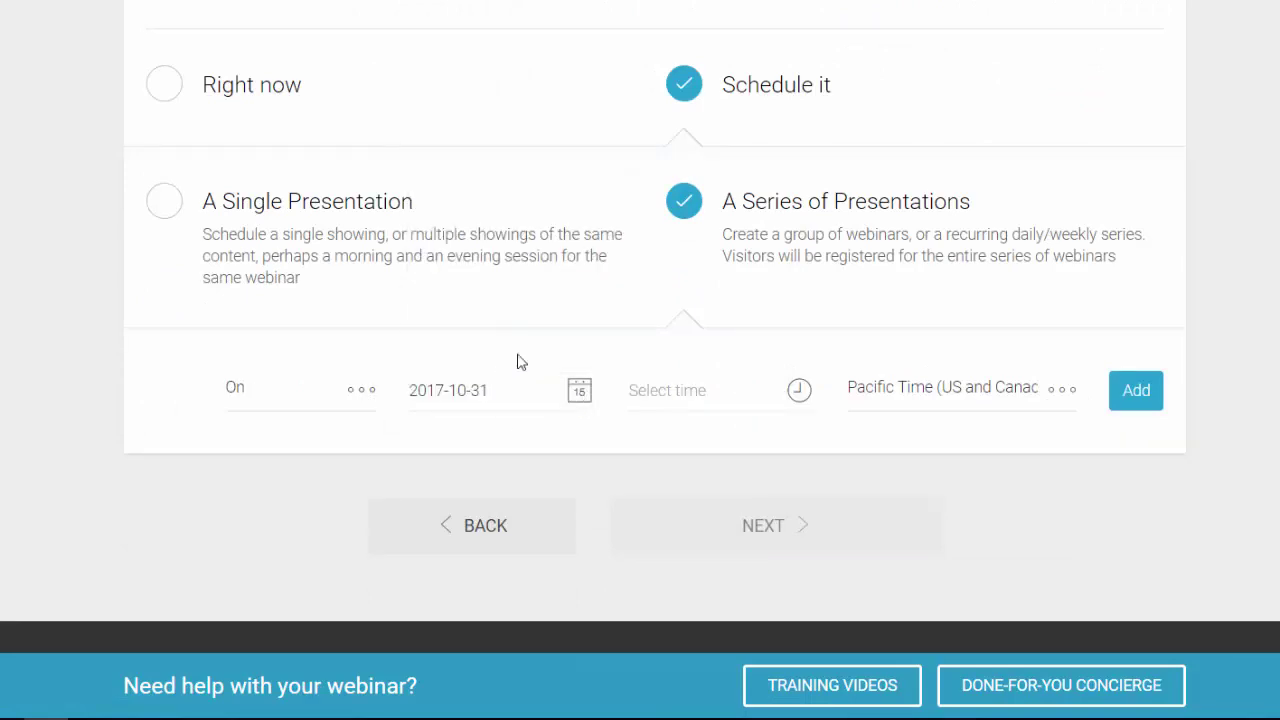
left_click(799, 392)
left_click(779, 258)
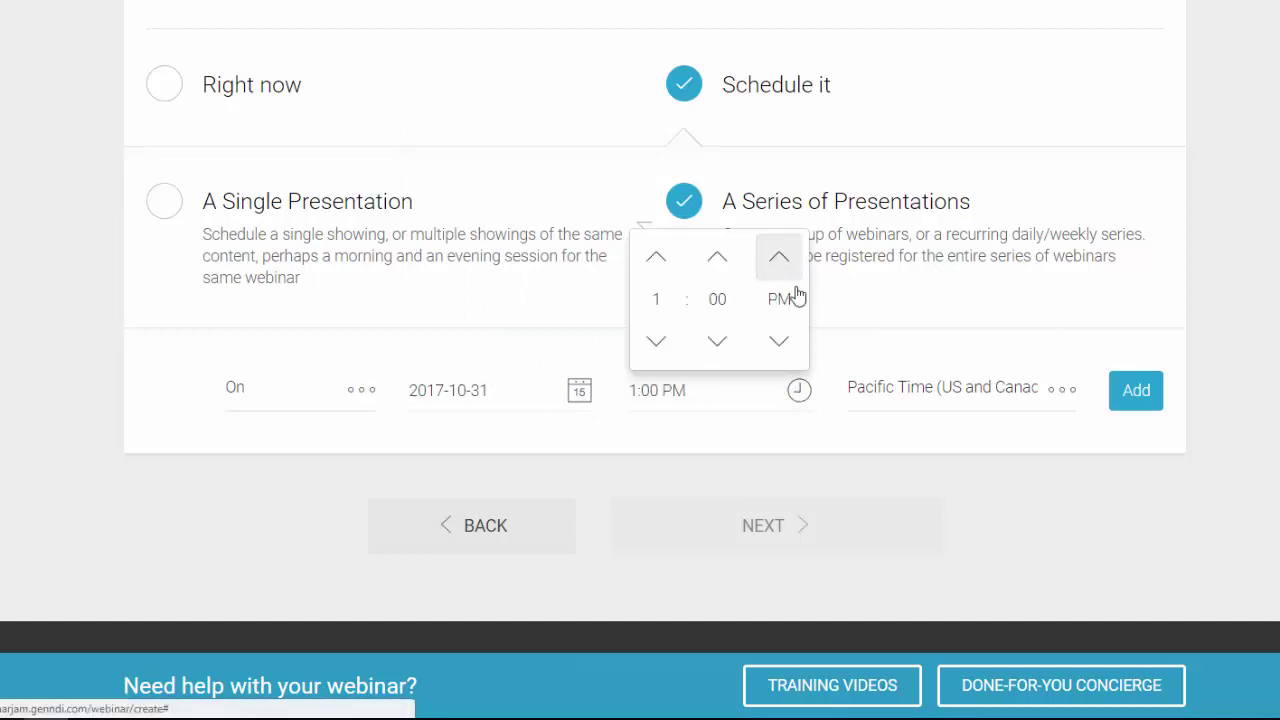
left_click(866, 470)
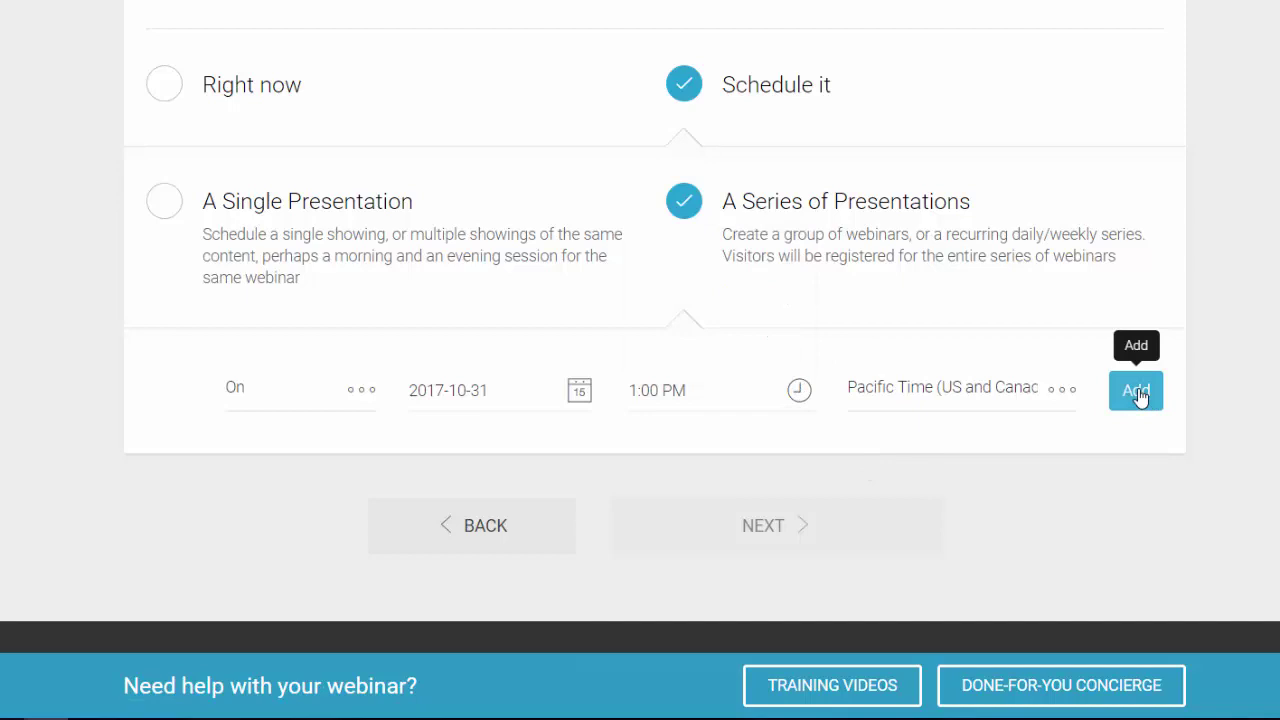
left_click(1136, 392)
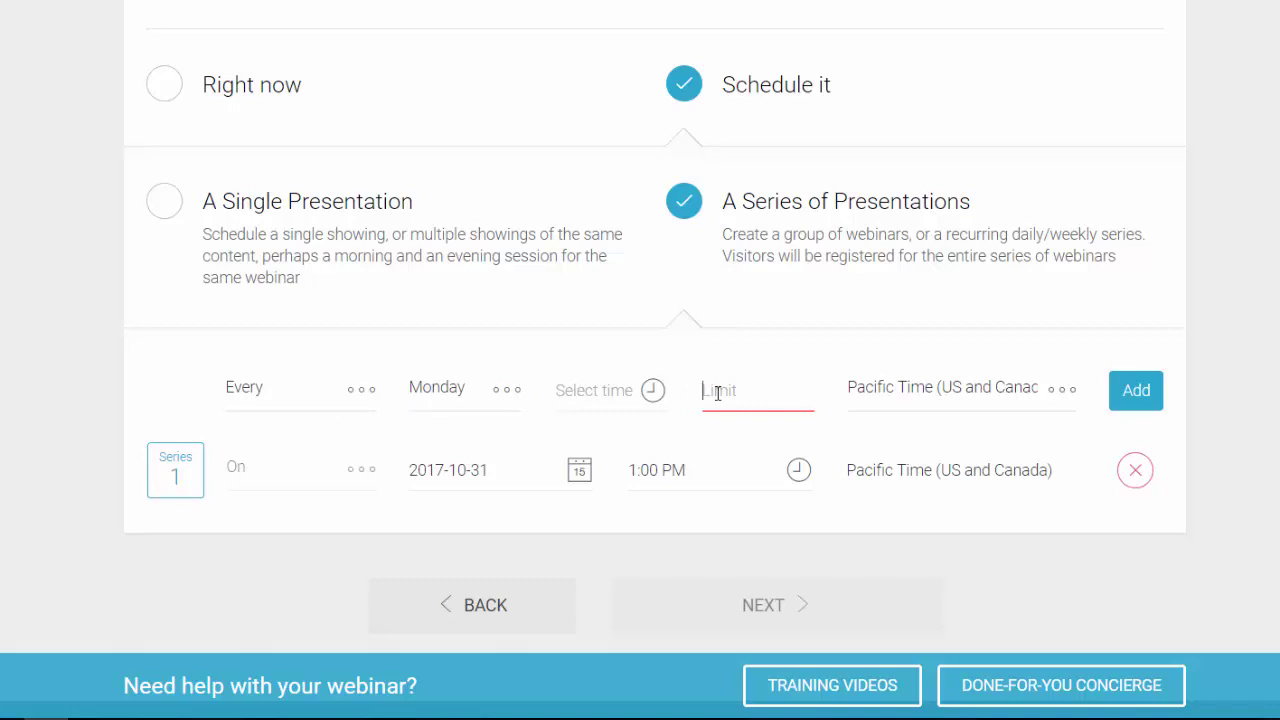
Step: Add a recurring session every Monday at 1:00 PM Pacific Time with a limit of 8, and remove it again
type("8")
left_click(650, 392)
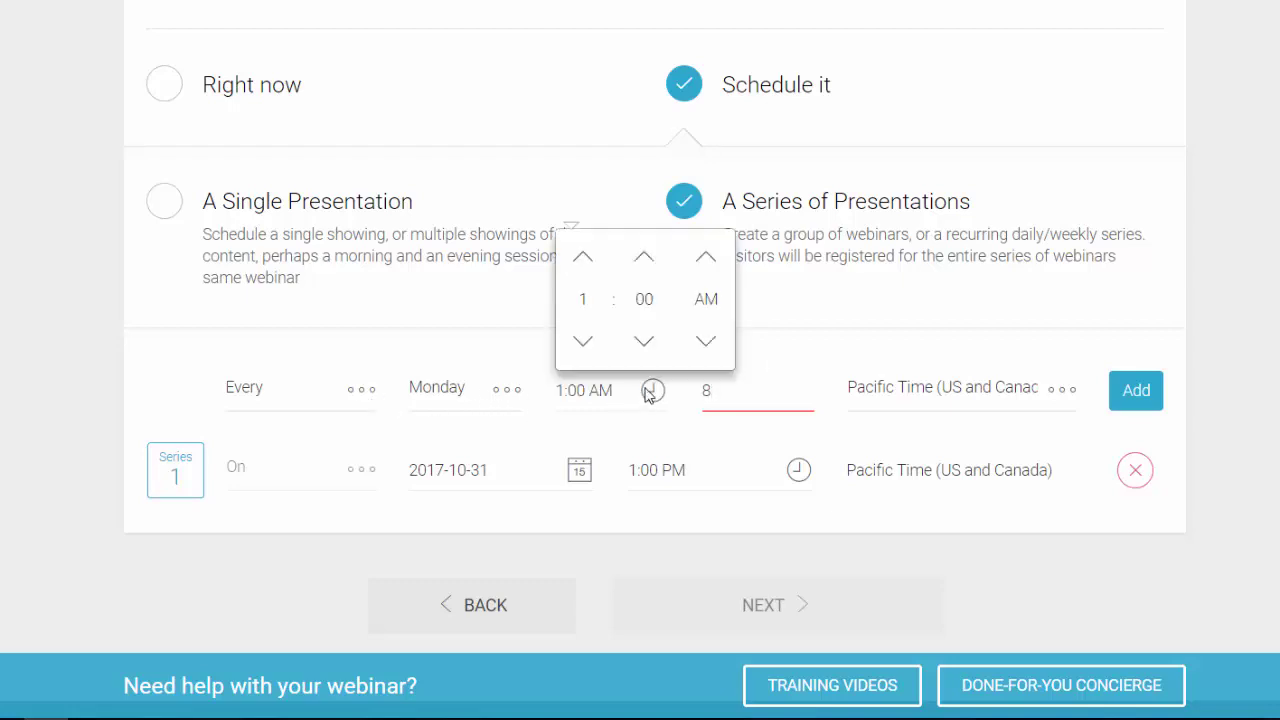
left_click(706, 260)
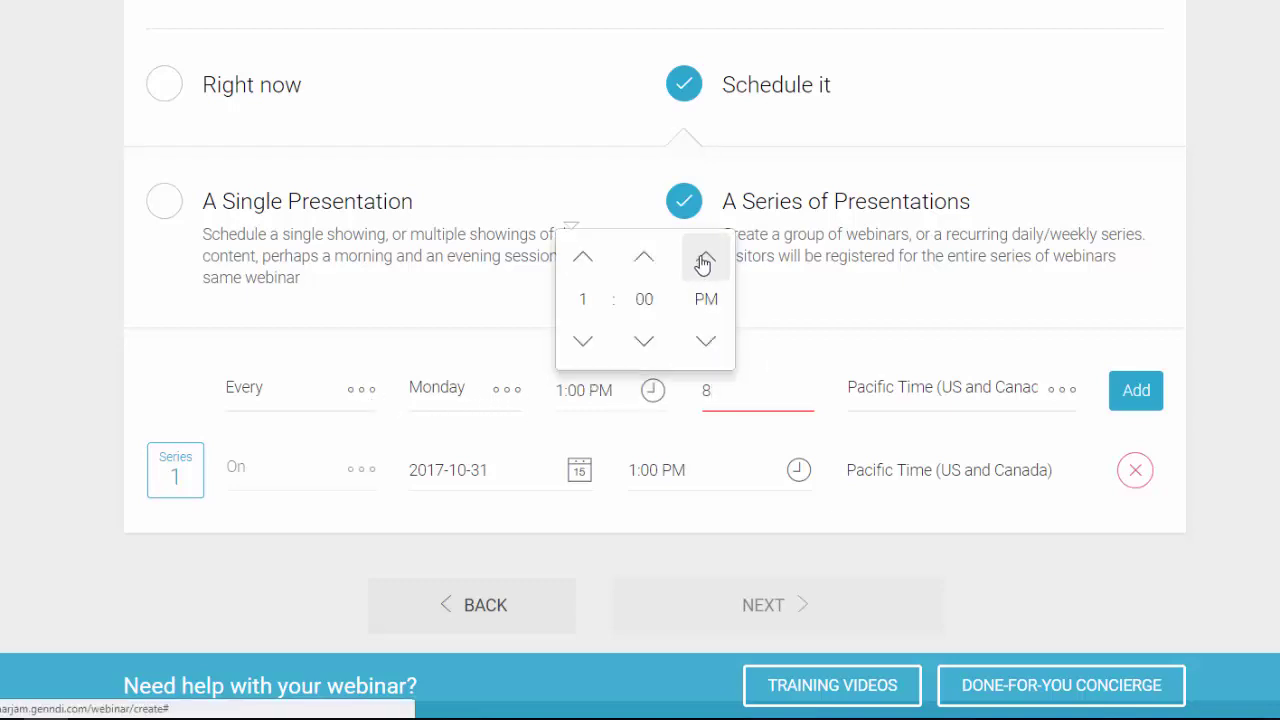
left_click(1140, 398)
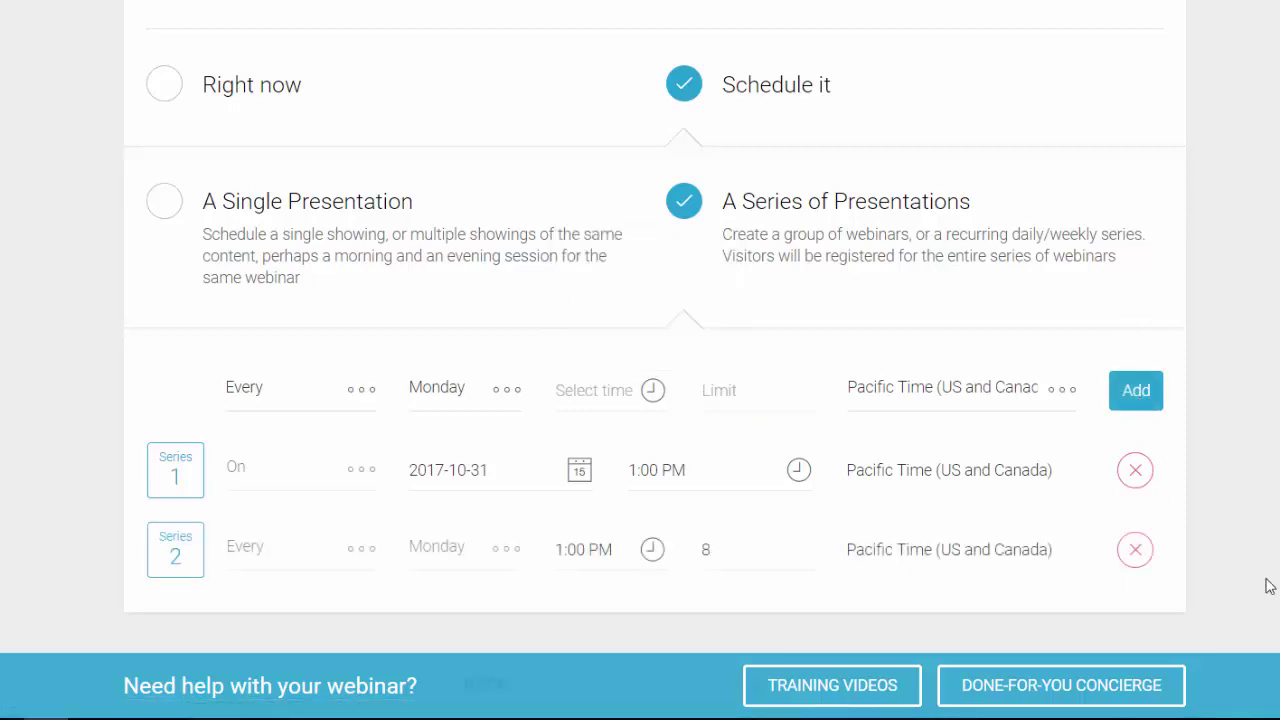
left_click(1135, 550)
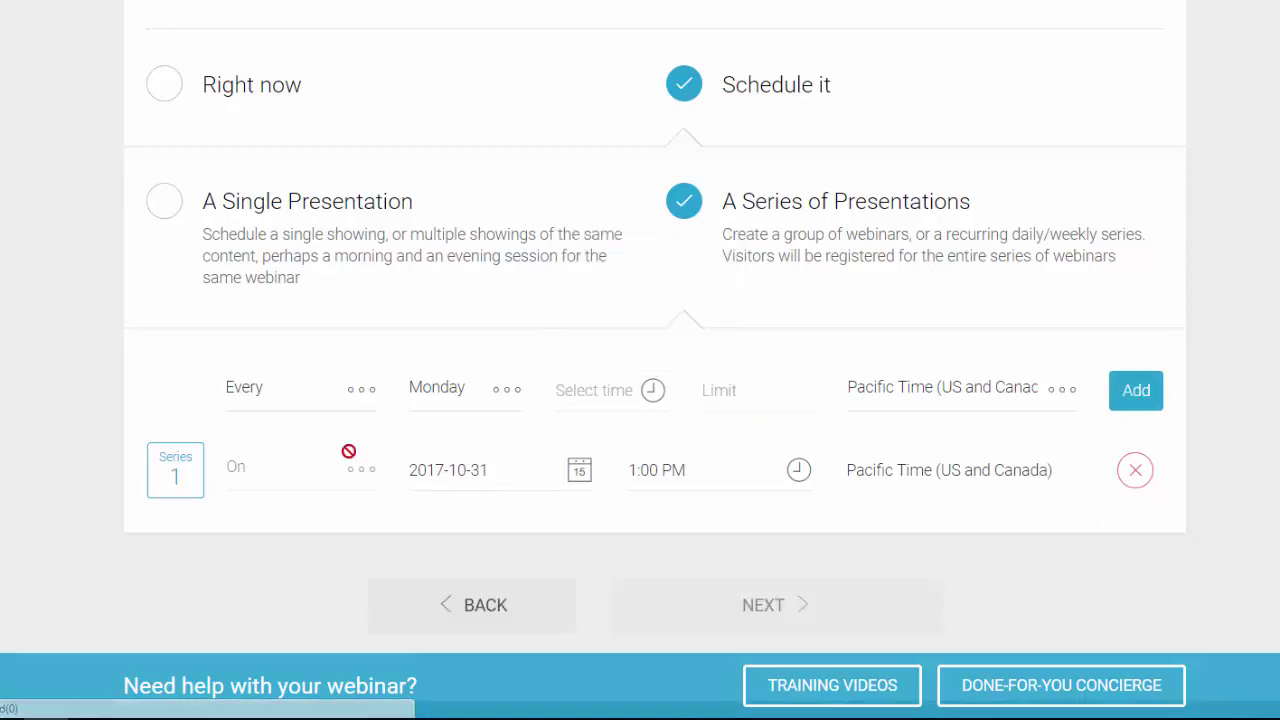
Step: Add a second one-time session on 2017-10-31 at 6:00 PM Pacific Time to the series
left_click(267, 397)
left_click(276, 468)
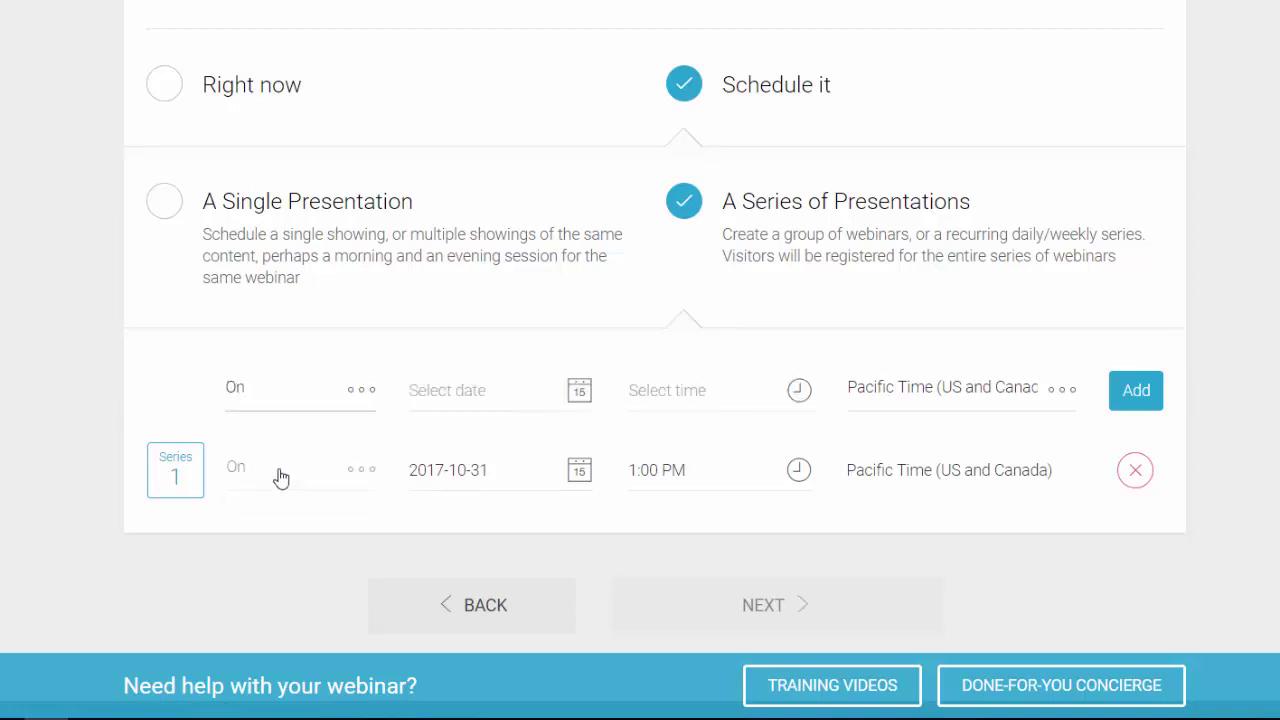
left_click(576, 395)
left_click(500, 355)
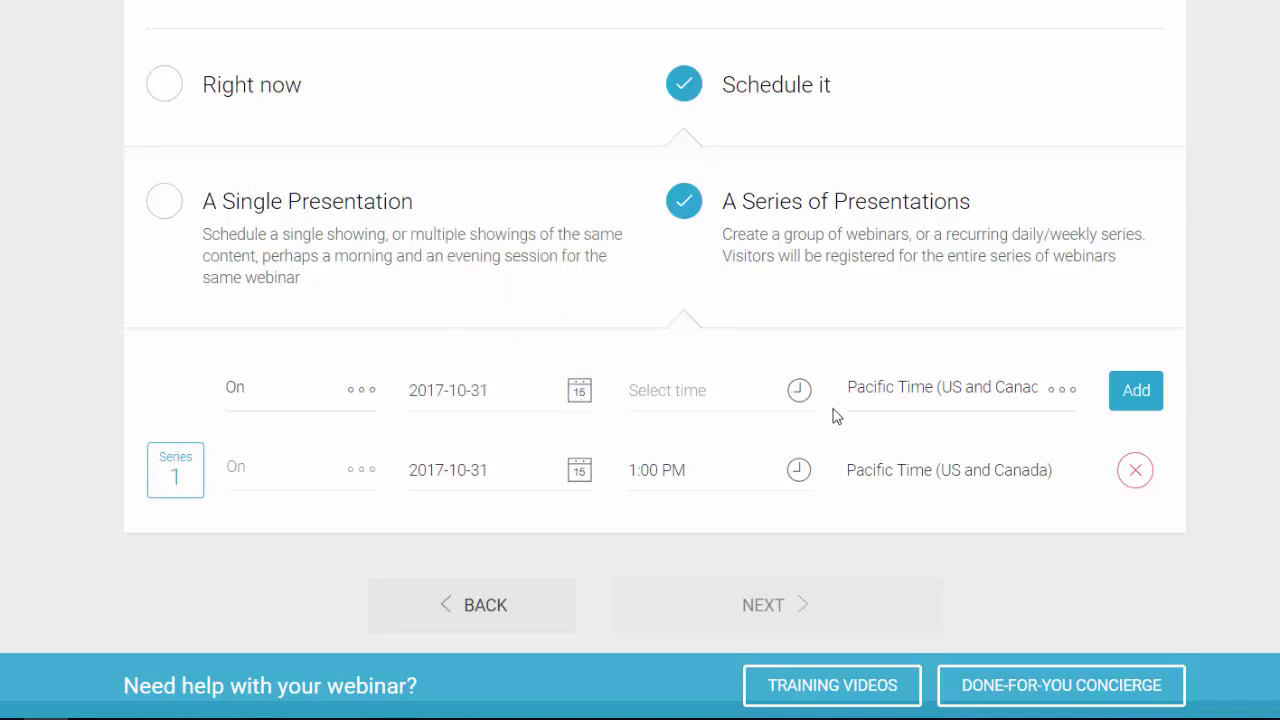
left_click(800, 392)
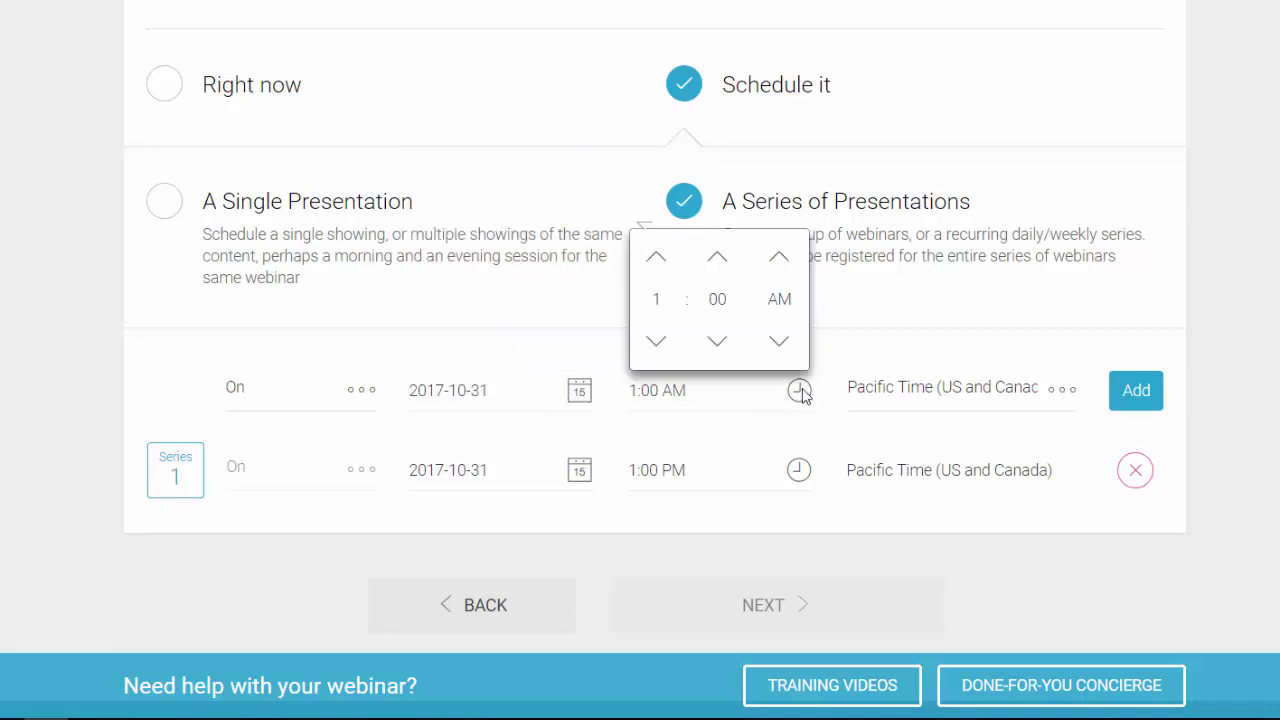
left_click(669, 278)
left_click(670, 276)
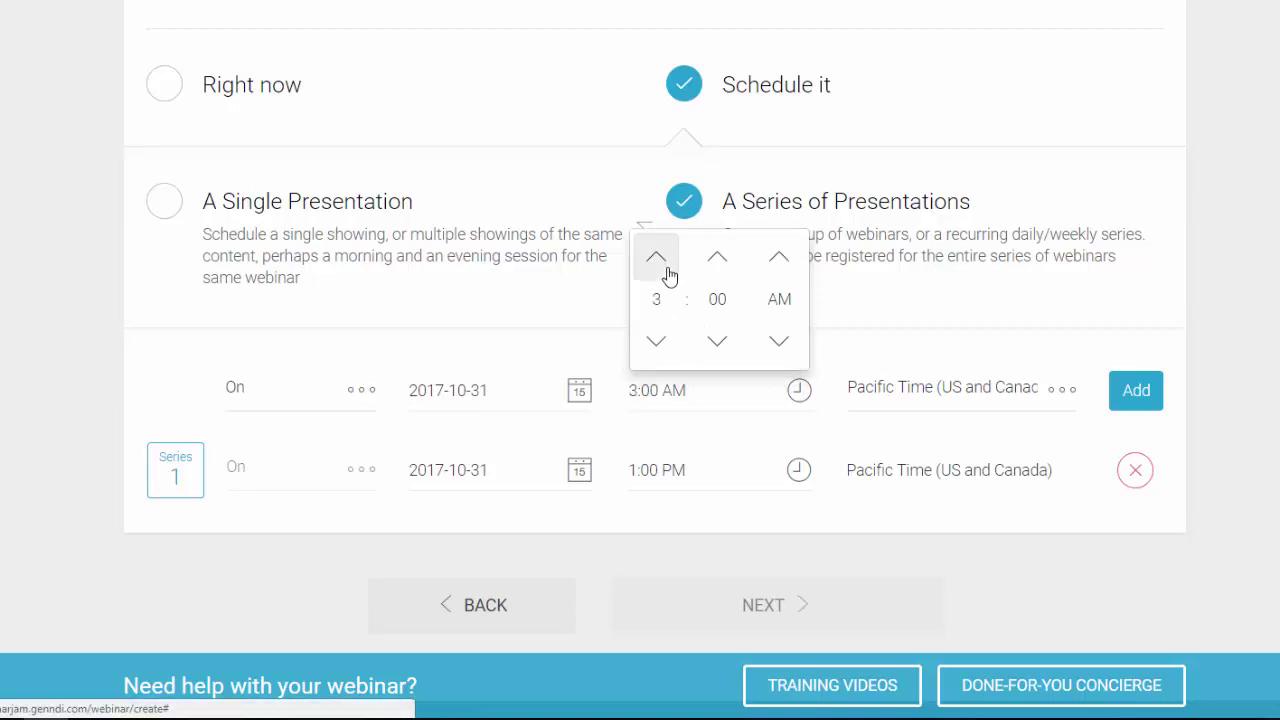
left_click(669, 278)
left_click(778, 258)
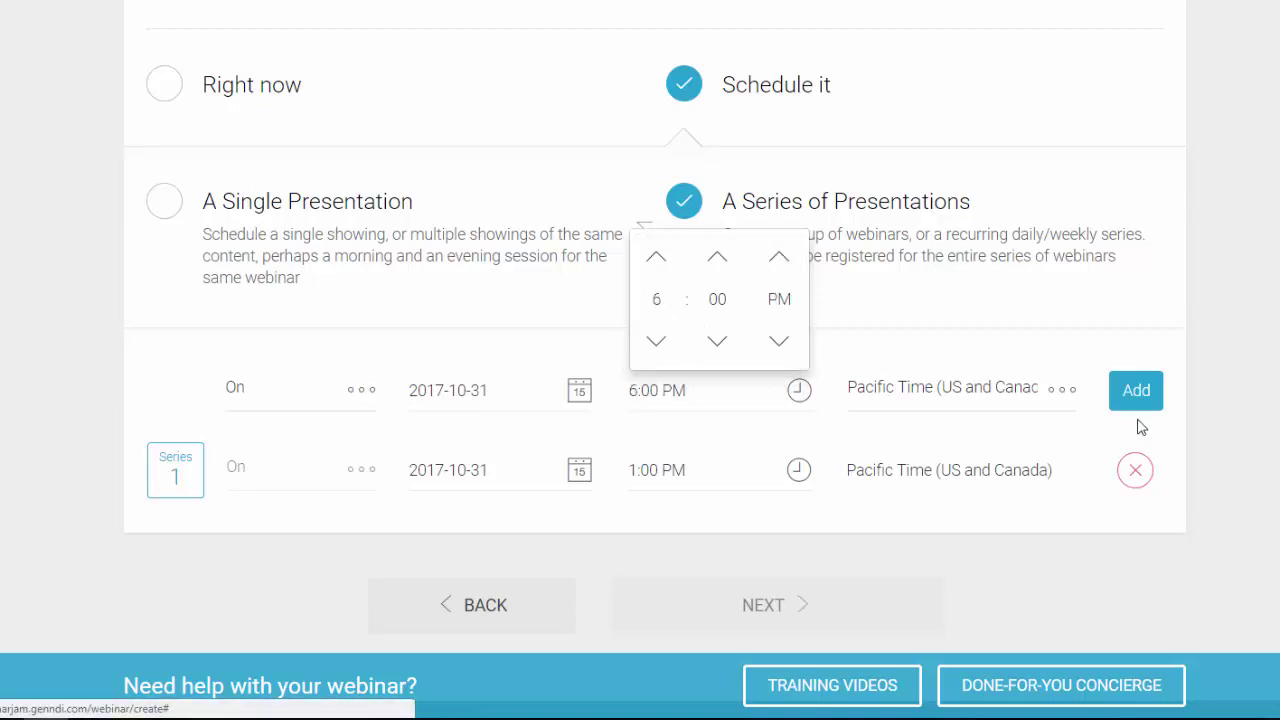
left_click(1141, 399)
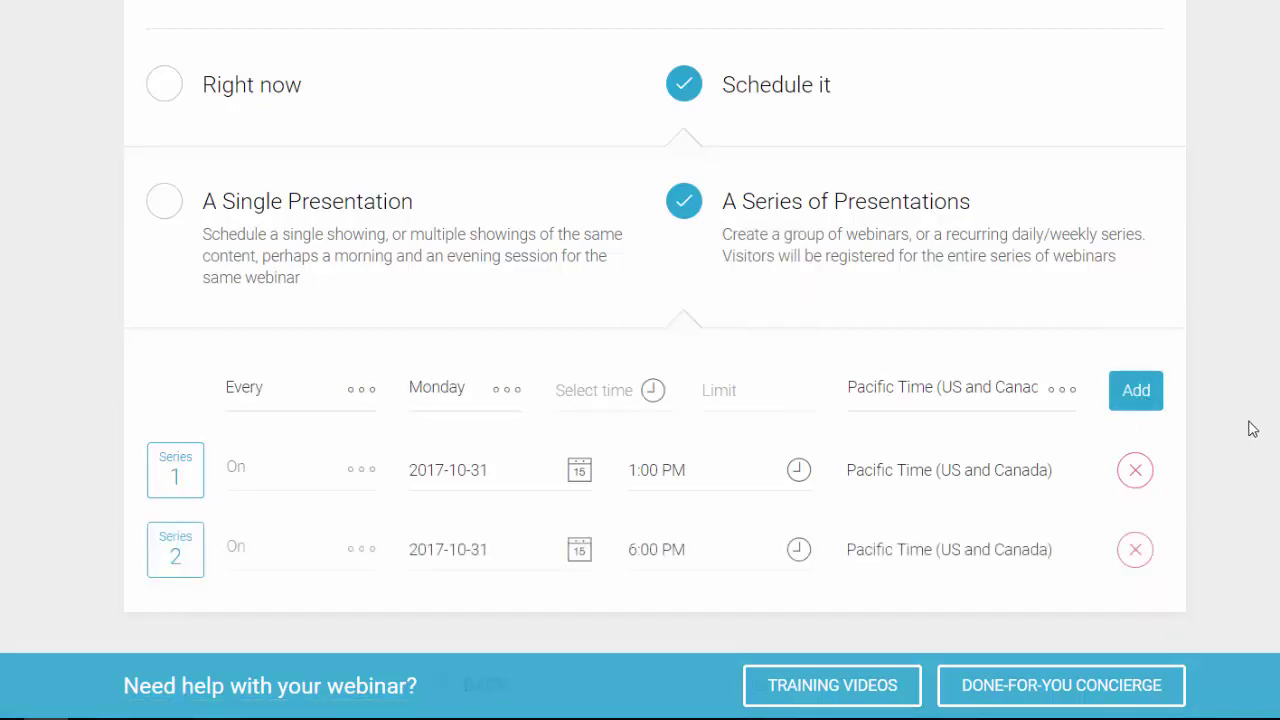
scroll(1252, 428, "down", 1)
scroll(1120, 460, "up", 4)
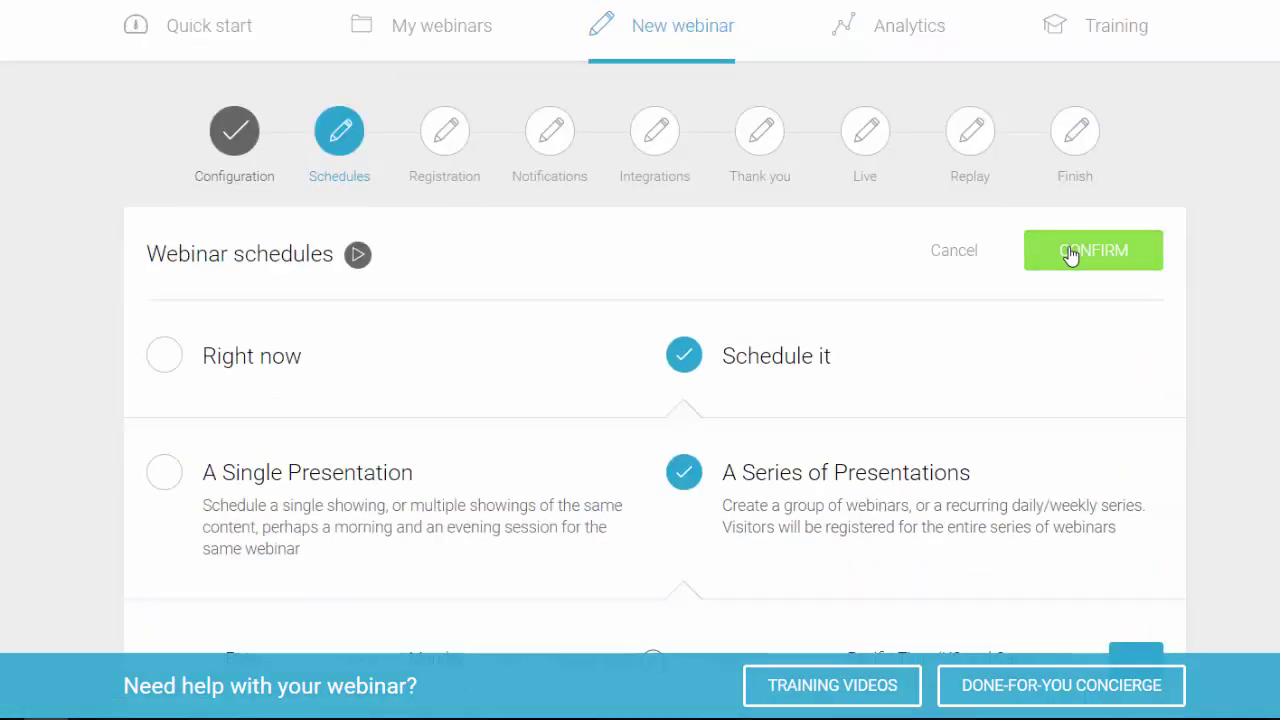
Step: Confirm the webinar's series schedule and advance through Registration and Notifications to Integrations, keeping the default settings
left_click(1072, 254)
left_click(854, 380)
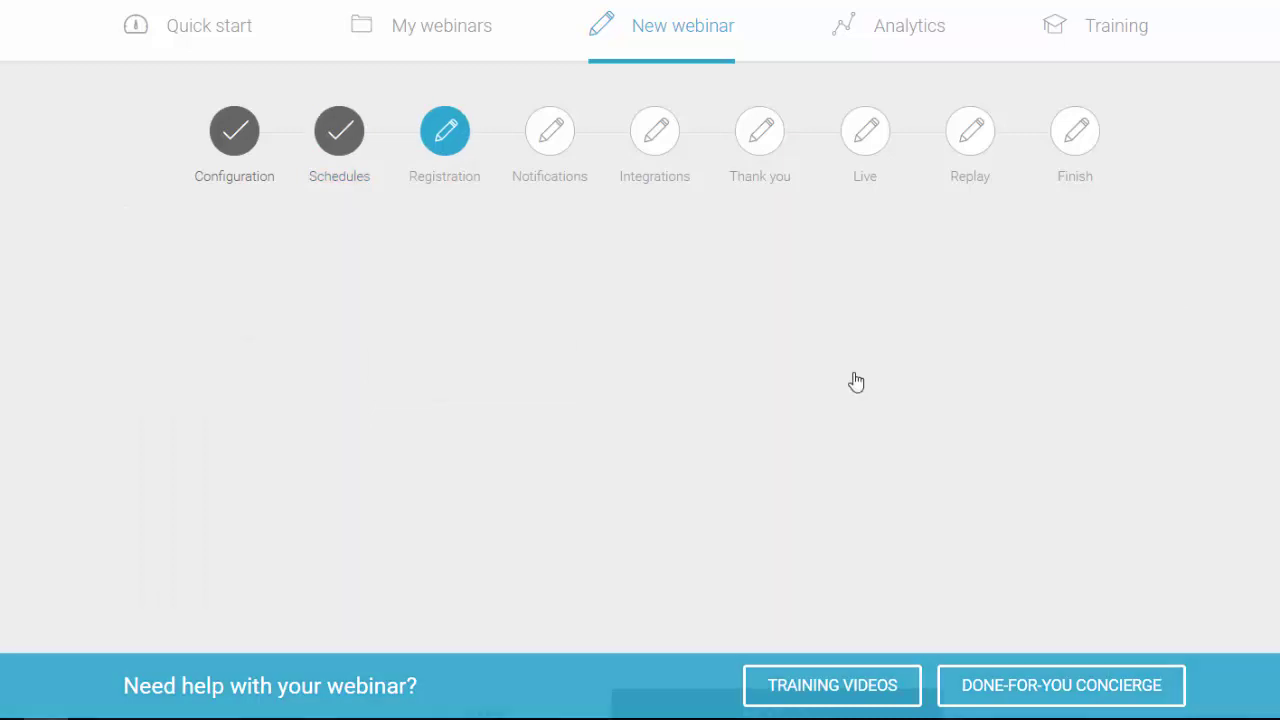
scroll(854, 380, "down", 1)
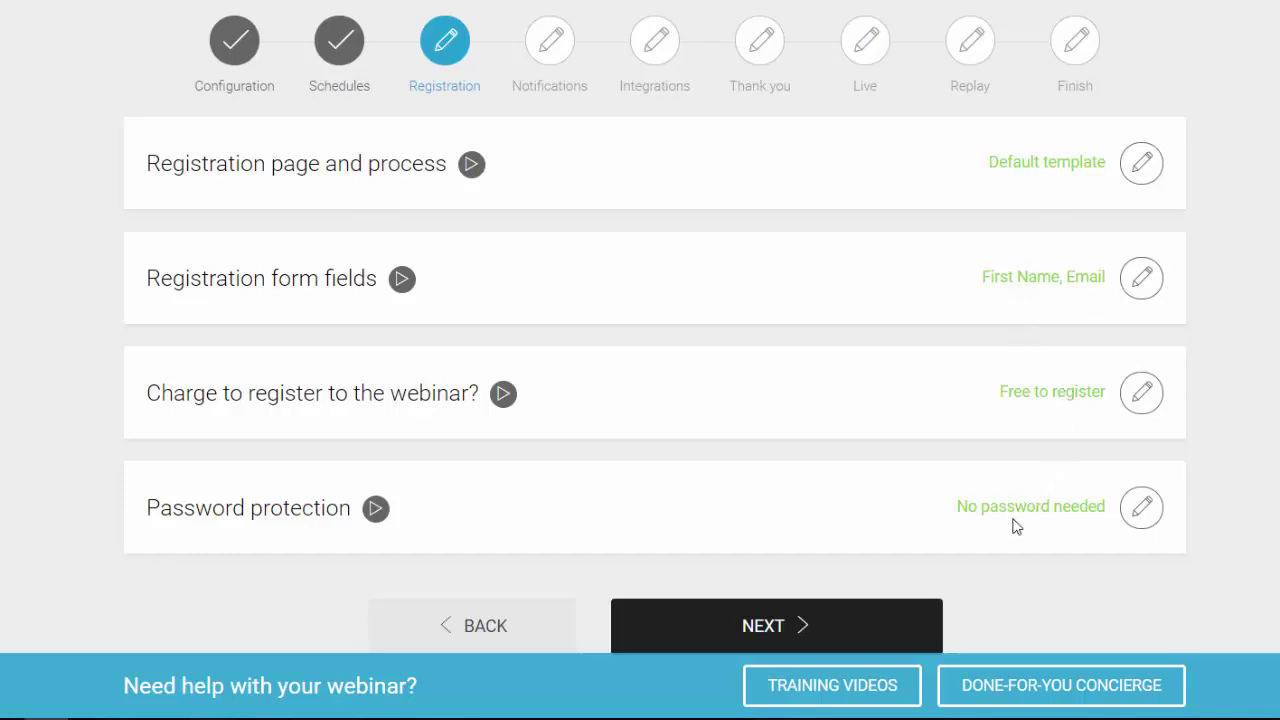
scroll(1088, 478, "down", 1)
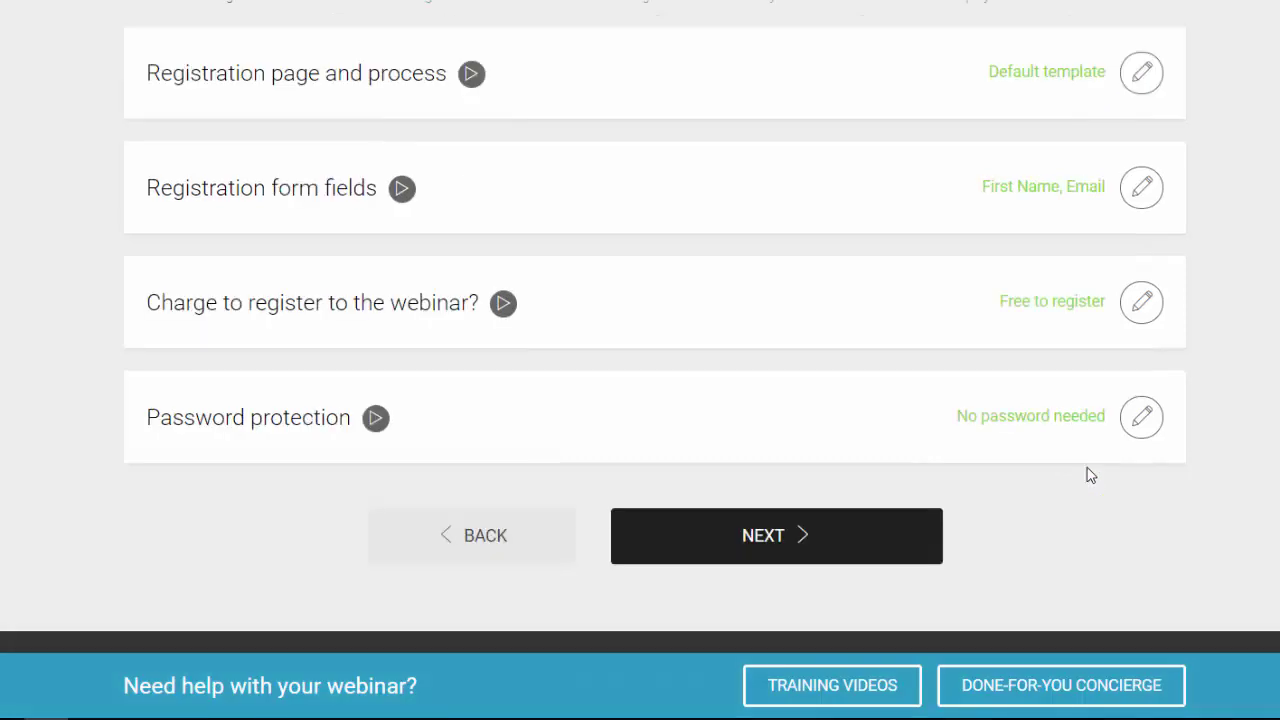
left_click(749, 537)
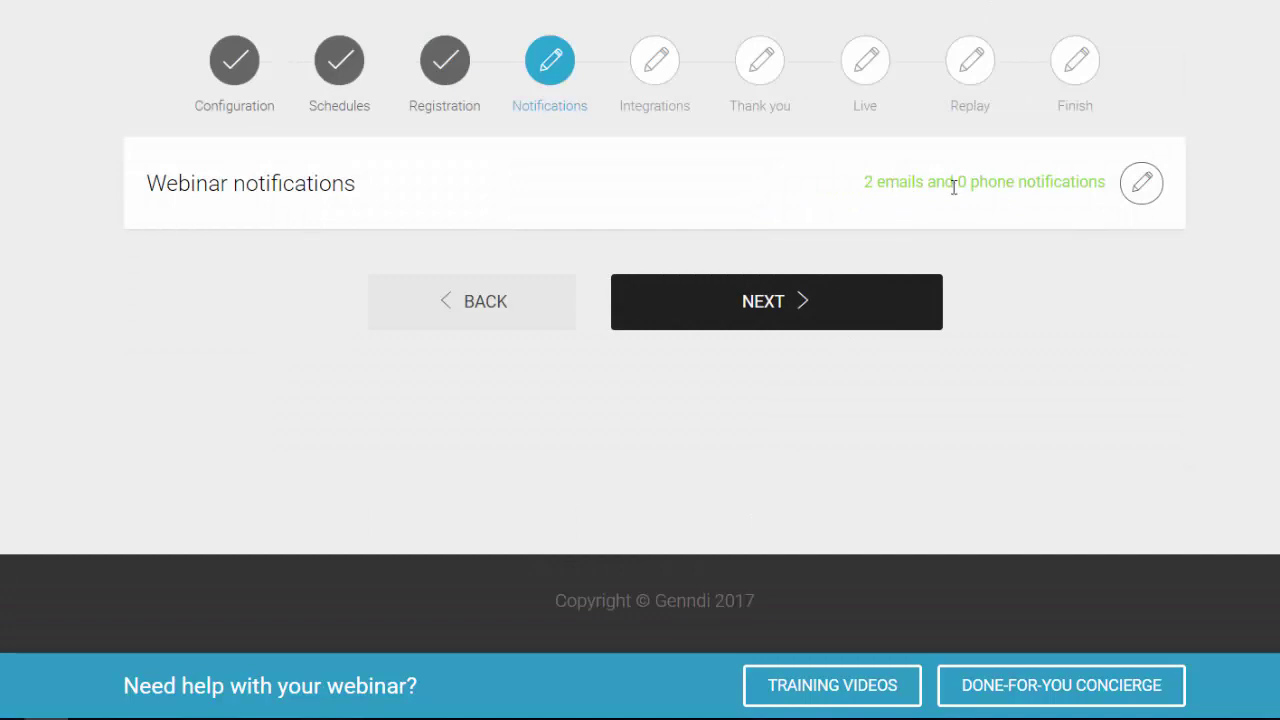
left_click(773, 308)
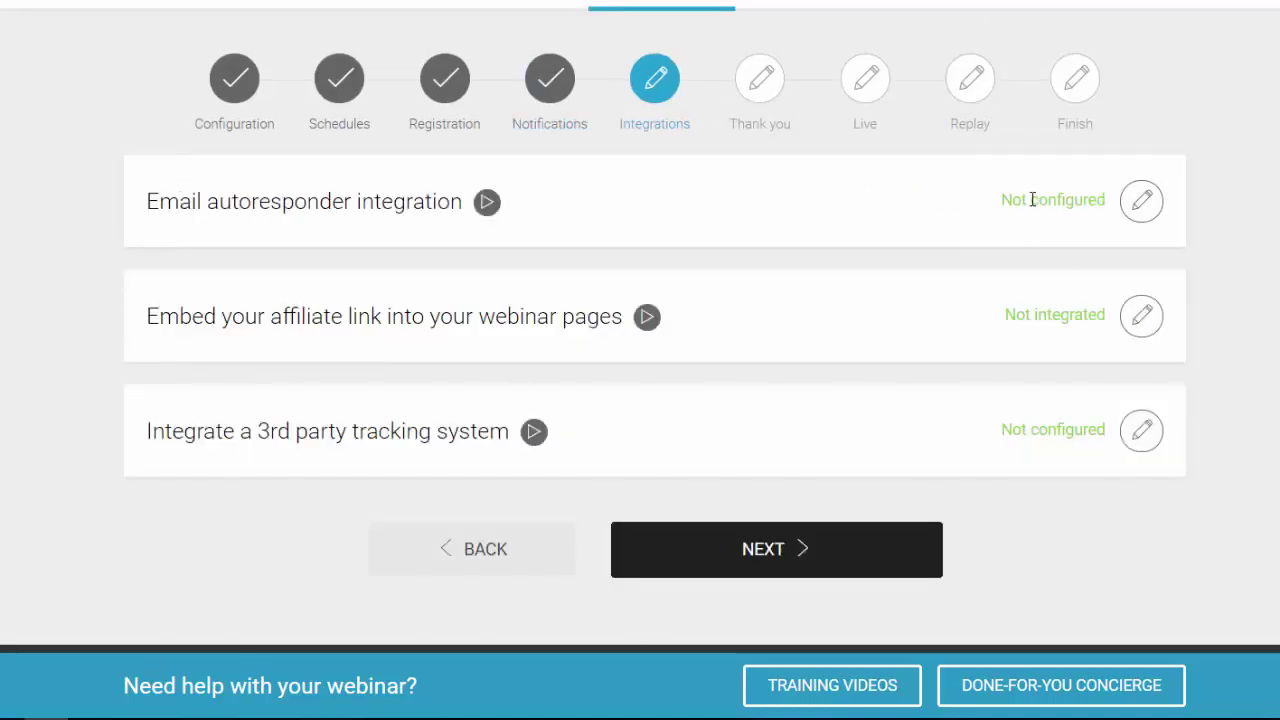
Step: Open the email autoresponder integration settings and examine the available services
left_click(1141, 205)
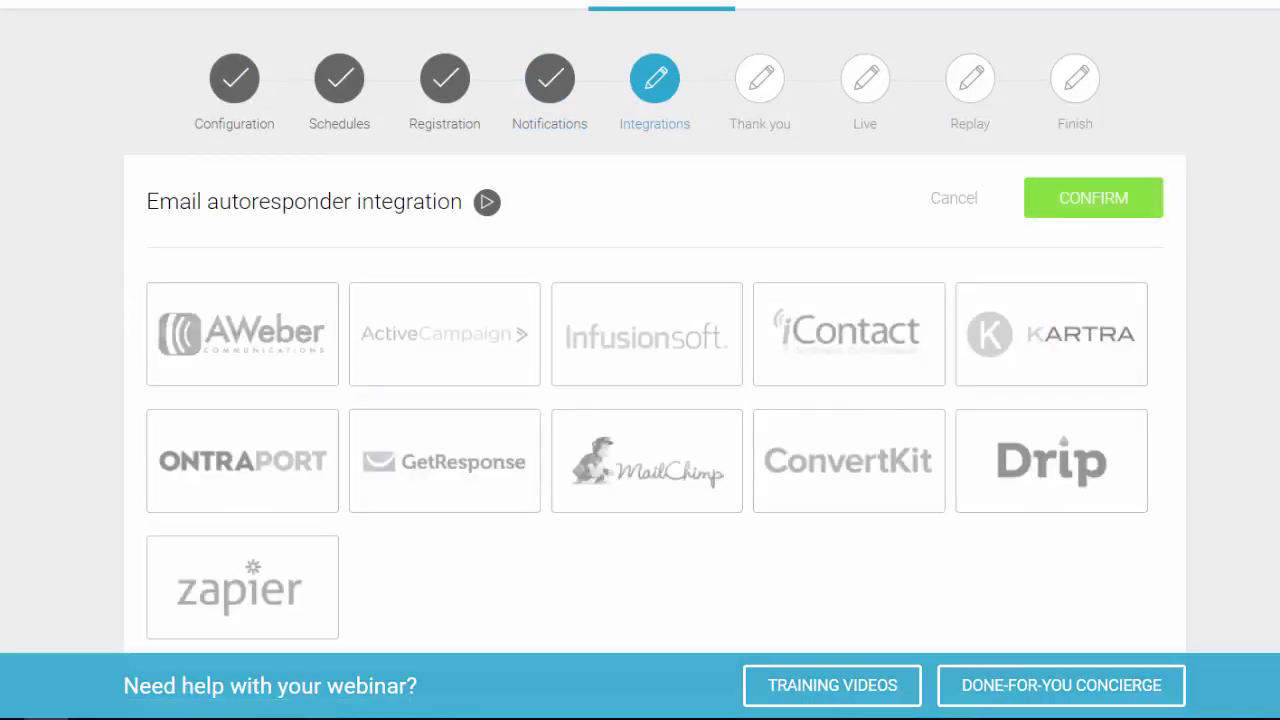
scroll(655, 400, "down", 1)
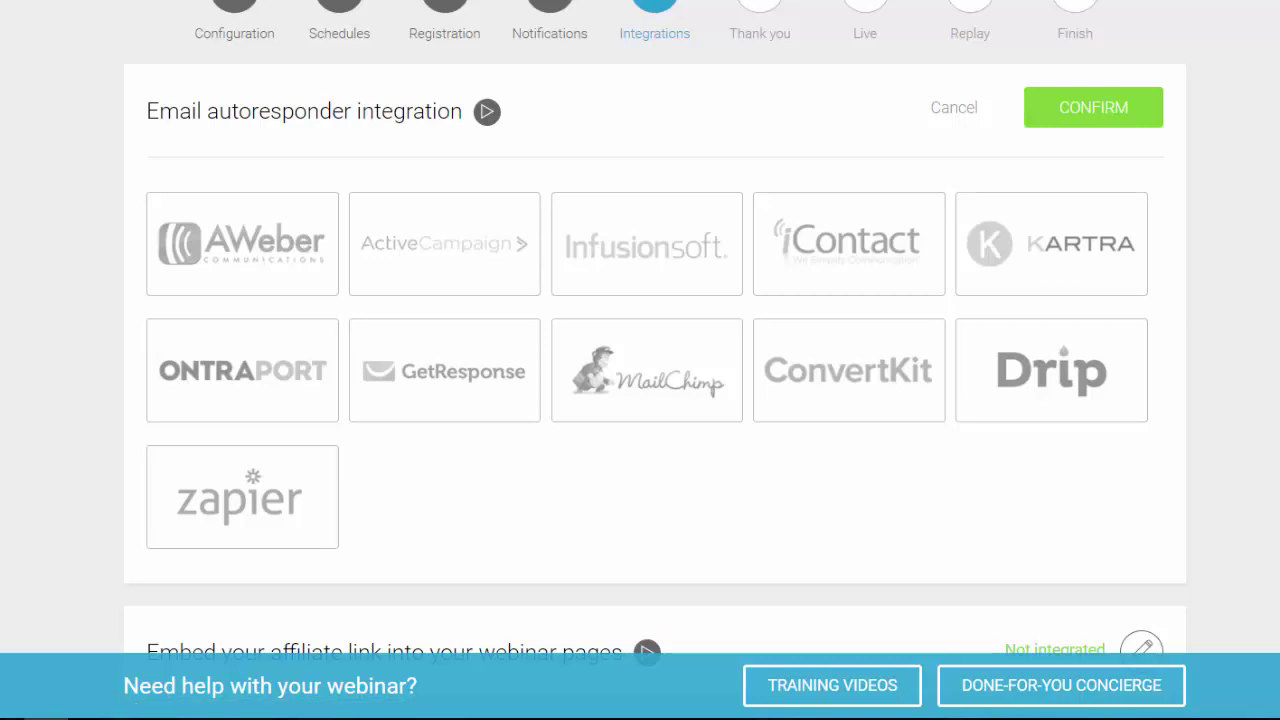
scroll(640, 360, "down", 4)
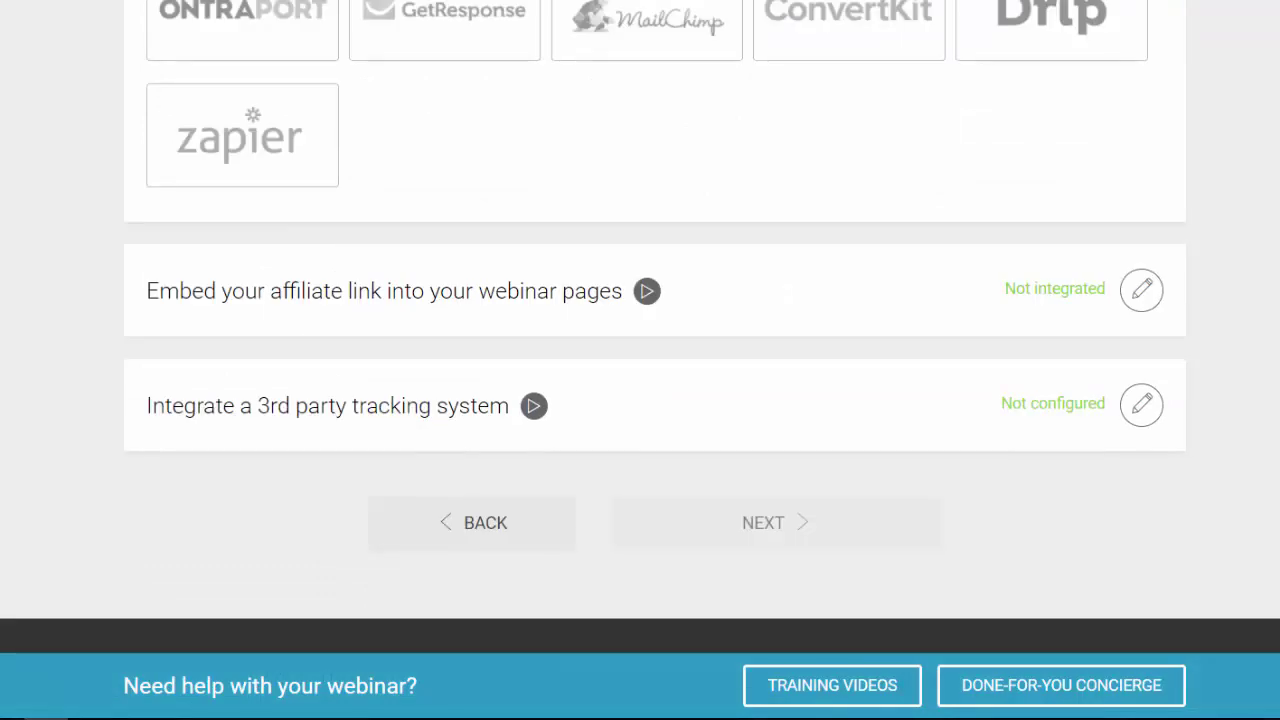
scroll(920, 215, "up", 1)
scroll(837, 143, "up", 2)
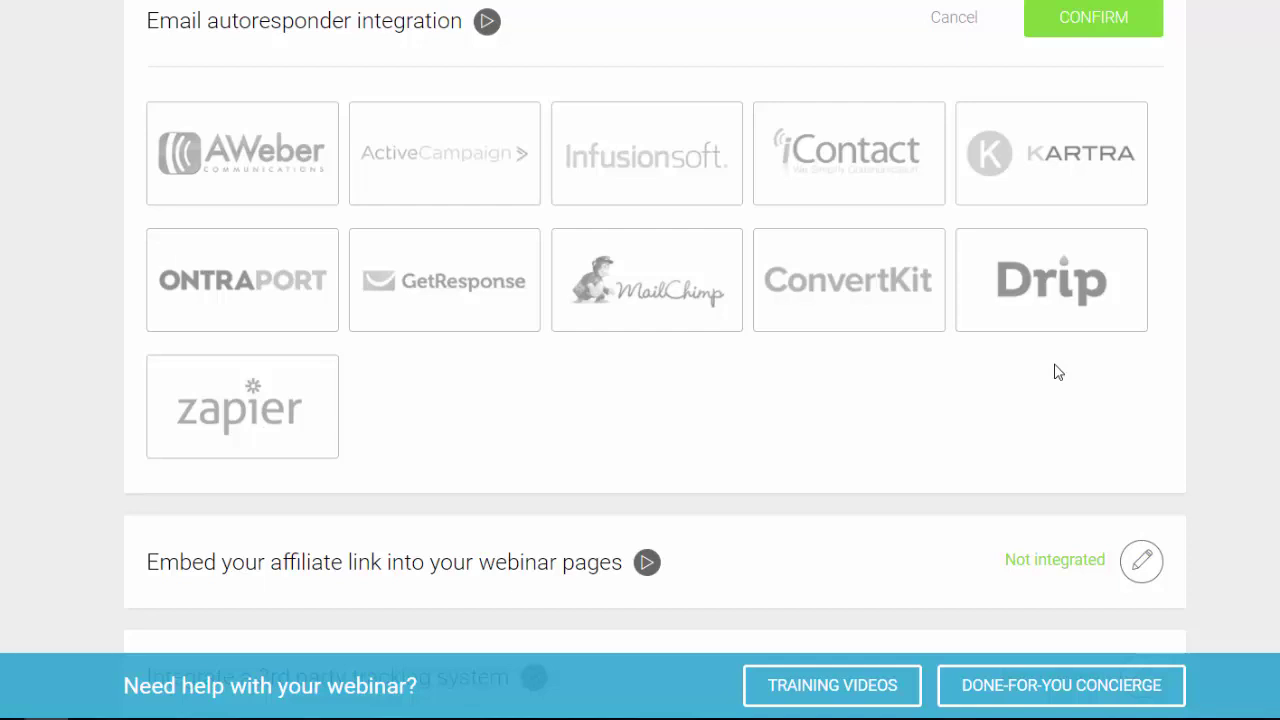
scroll(1058, 372, "down", 2)
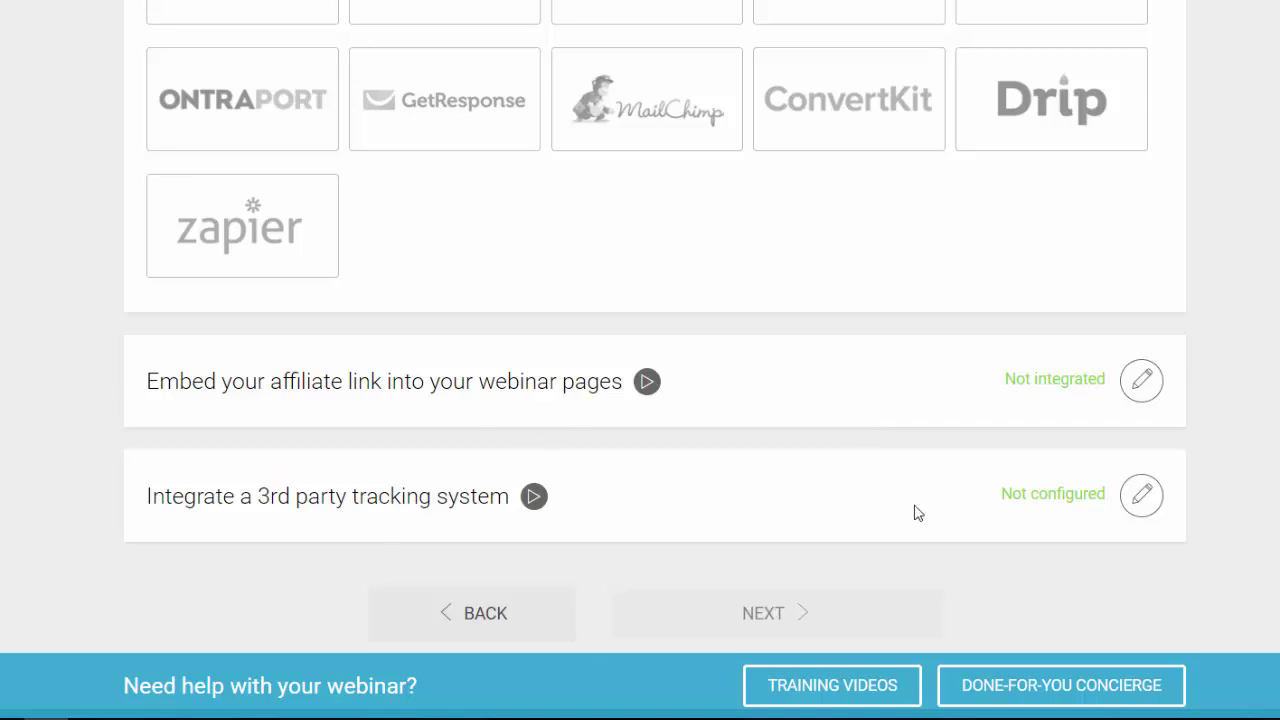
Step: Examine the third-party tracking code fields for each webinar page and confirm the section with no codes entered
left_click(1147, 503)
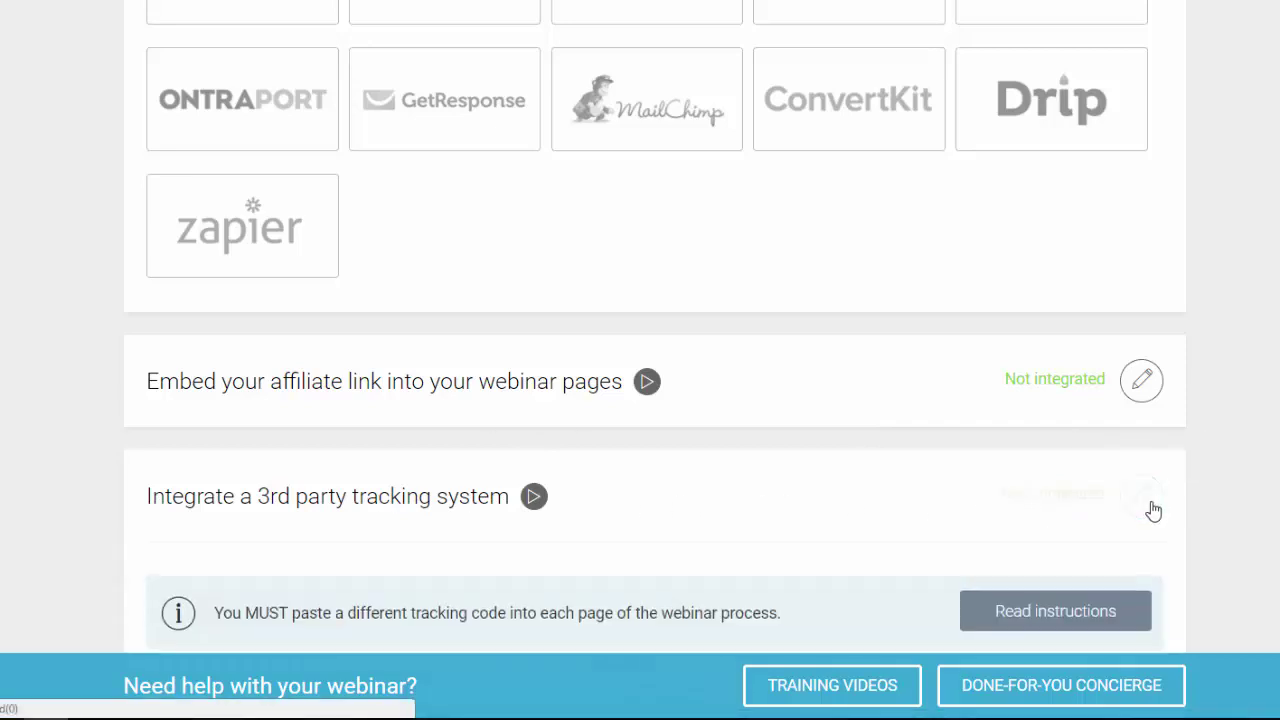
scroll(897, 450, "down", 3)
scroll(580, 449, "down", 1)
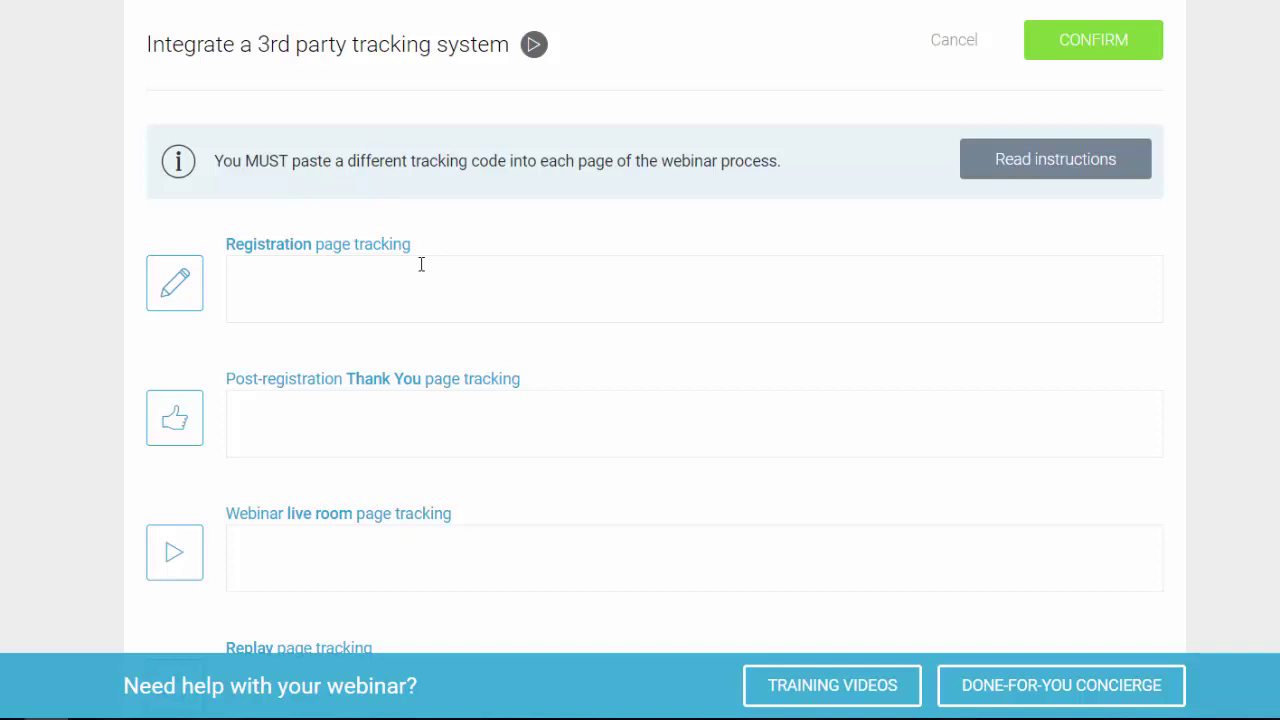
scroll(786, 284, "down", 2)
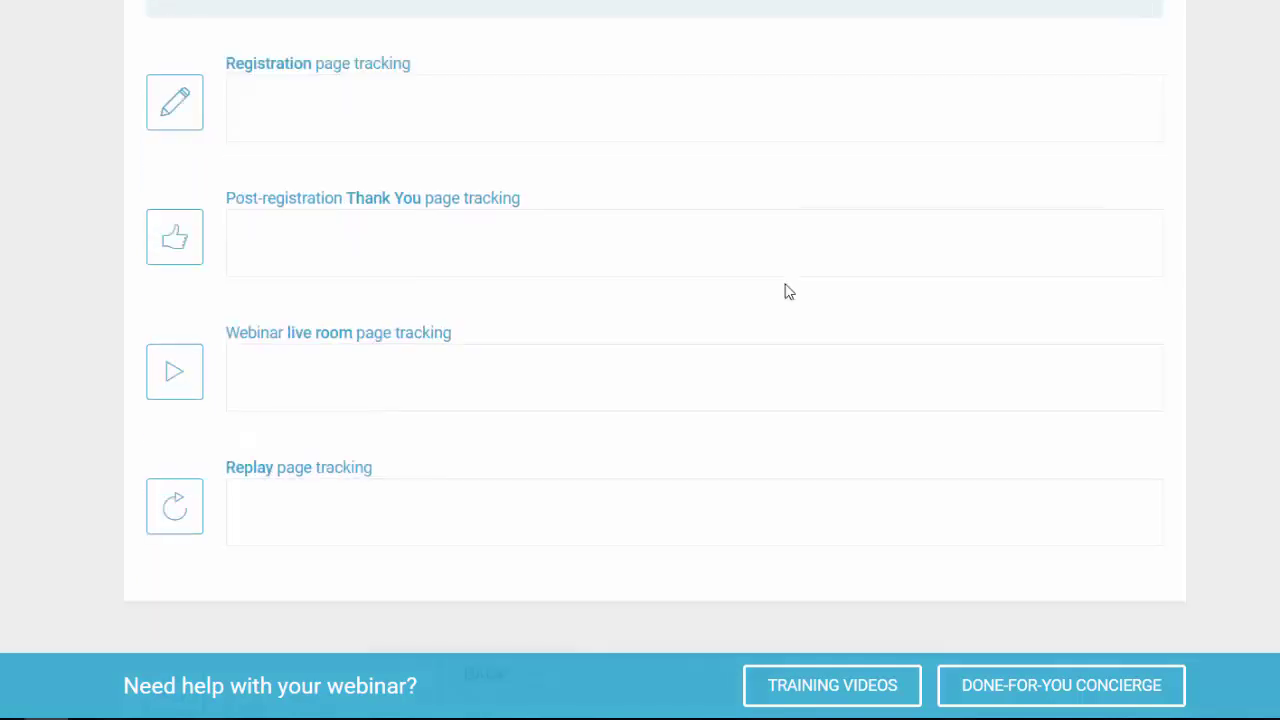
scroll(786, 290, "down", 2)
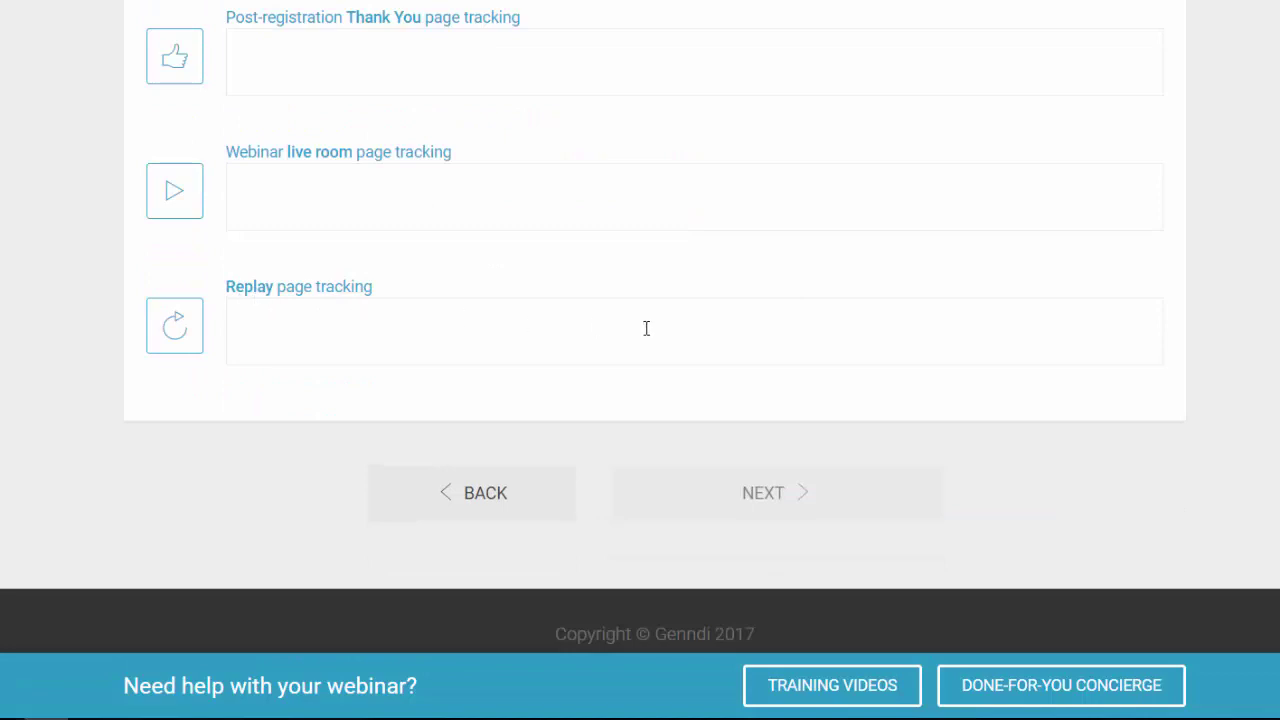
scroll(1070, 485, "up", 6)
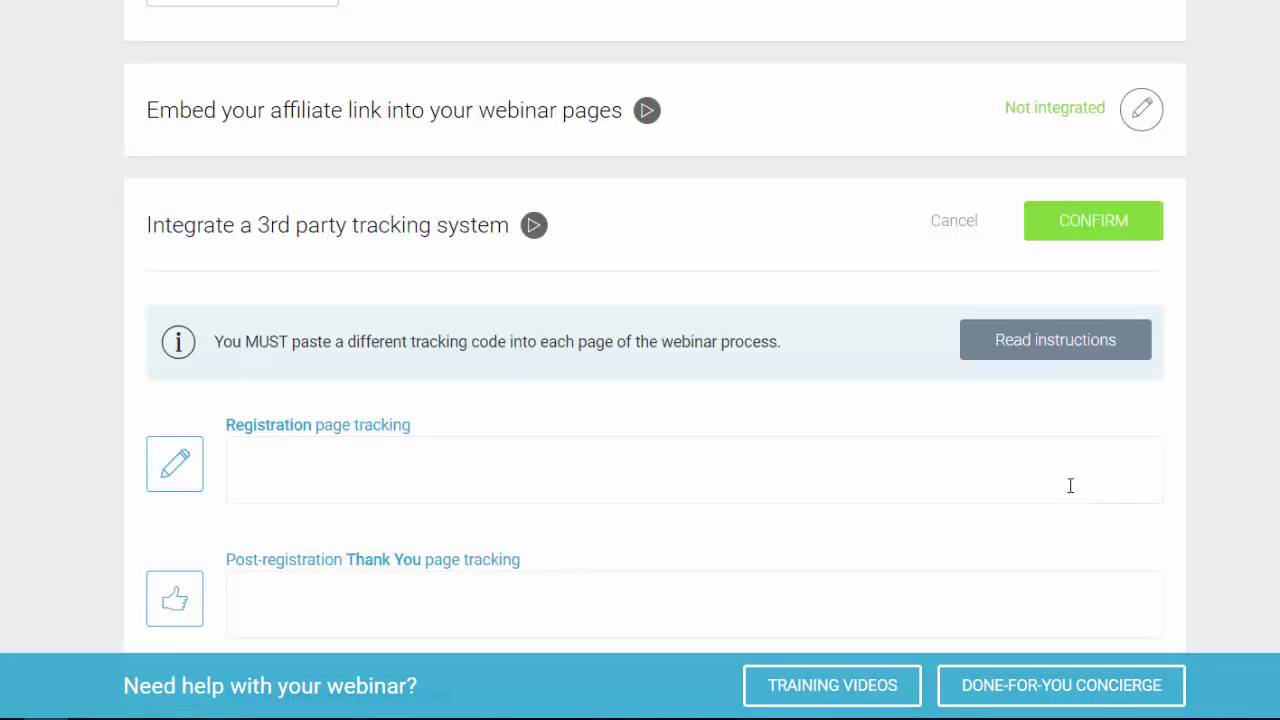
scroll(1068, 486, "down", 7)
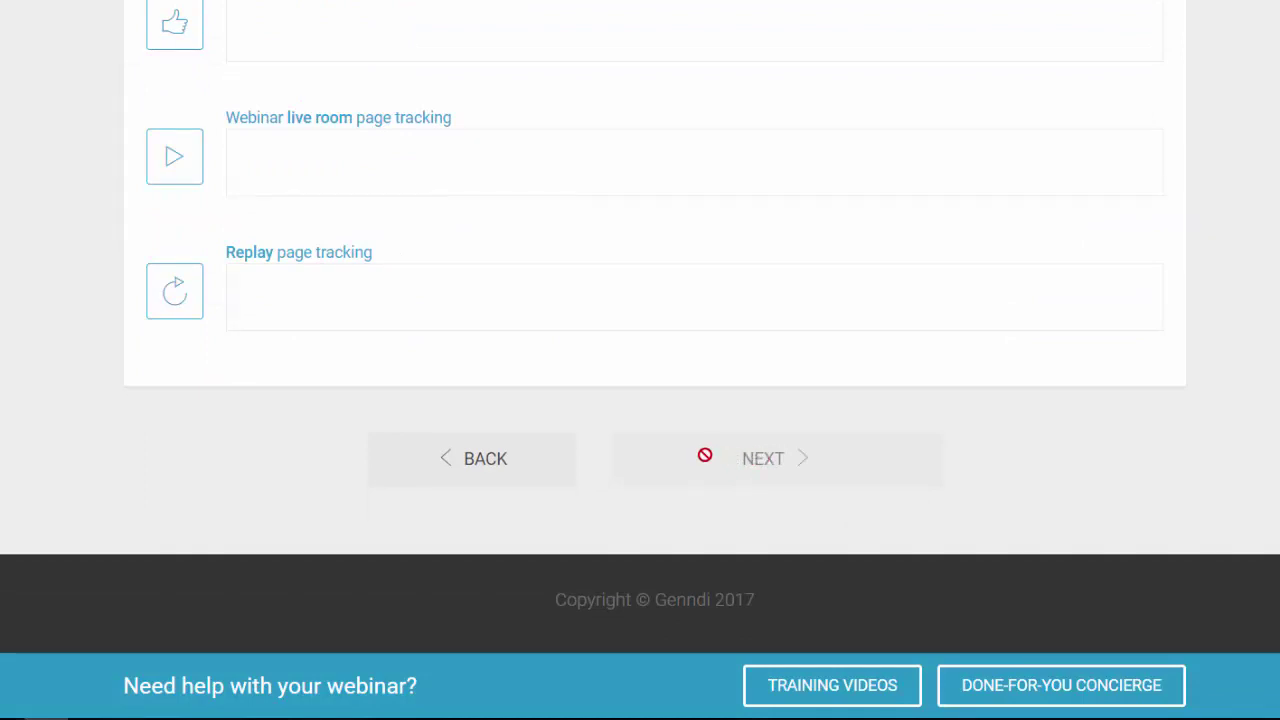
scroll(1249, 390, "up", 5)
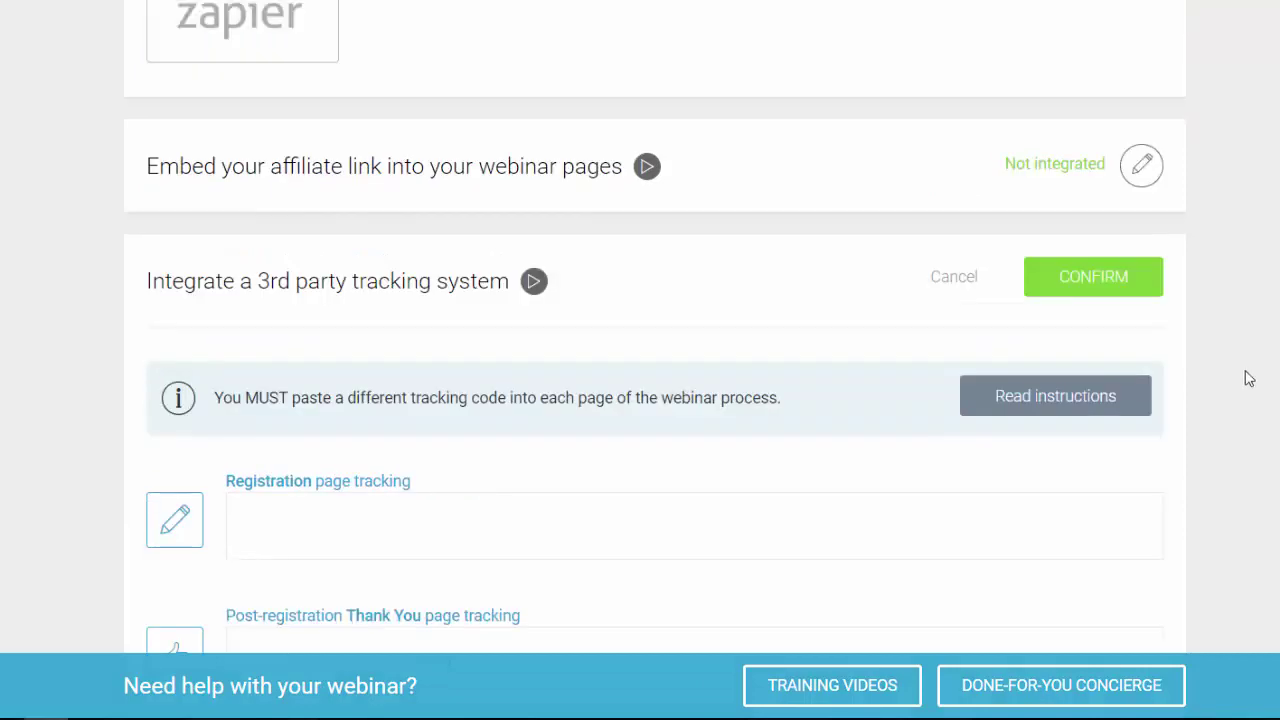
left_click(1112, 279)
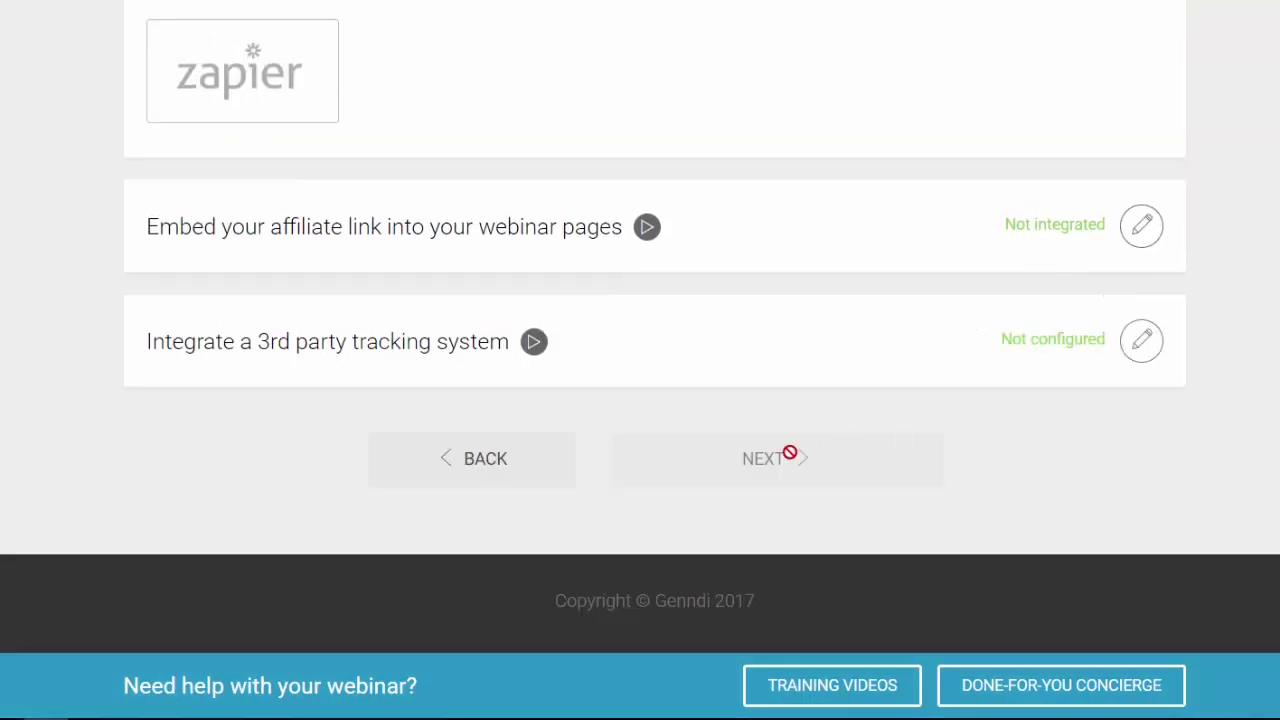
Step: Confirm the email autoresponder integration without choosing a service and advance to the Thank you stage
scroll(1063, 369, "up", 6)
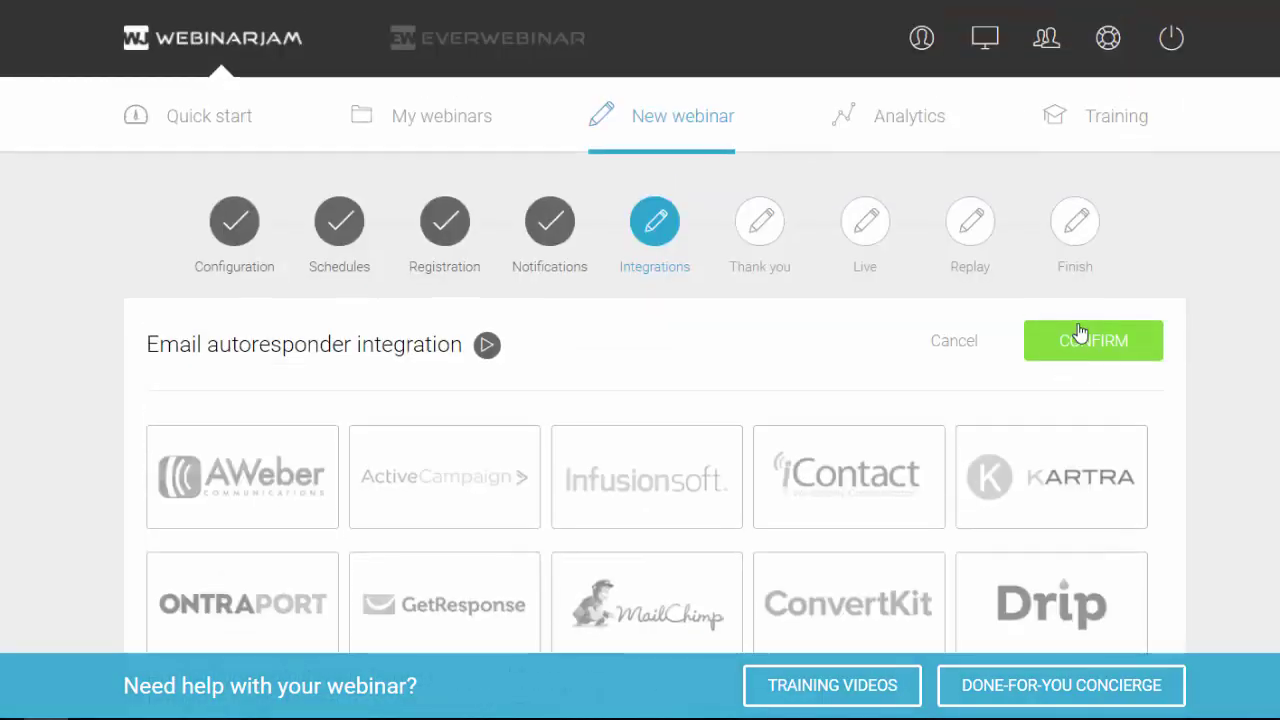
left_click(1080, 341)
scroll(1076, 338, "down", 2)
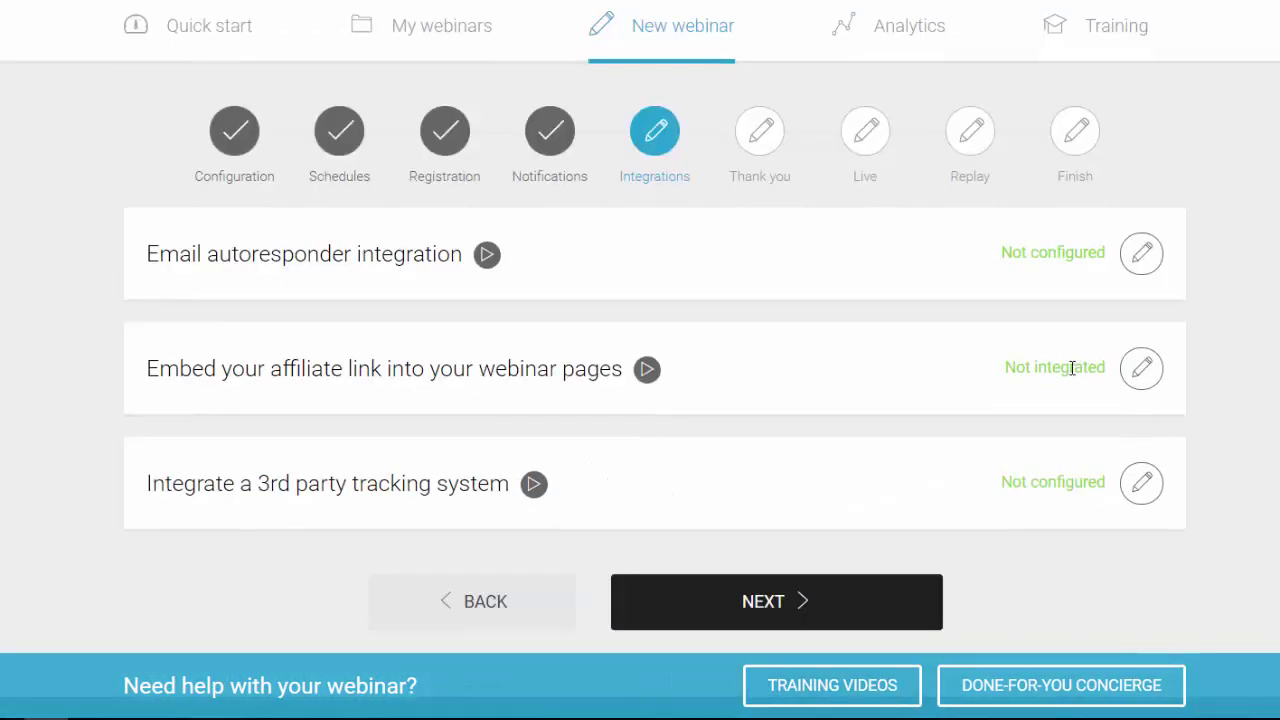
left_click(815, 537)
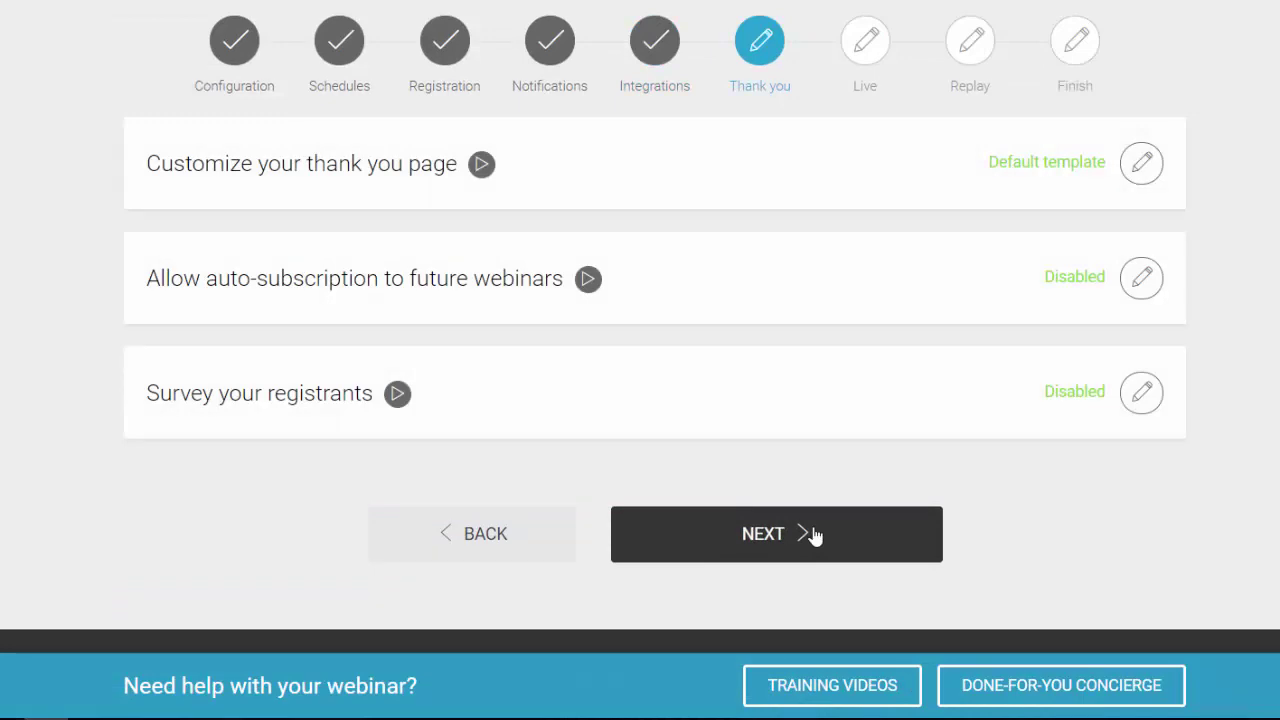
Step: Open the thank you page templates and customize the "You're registered!" template with the woman wearing a headset
left_click(1155, 172)
scroll(643, 292, "down", 1)
mouse_move(646, 290)
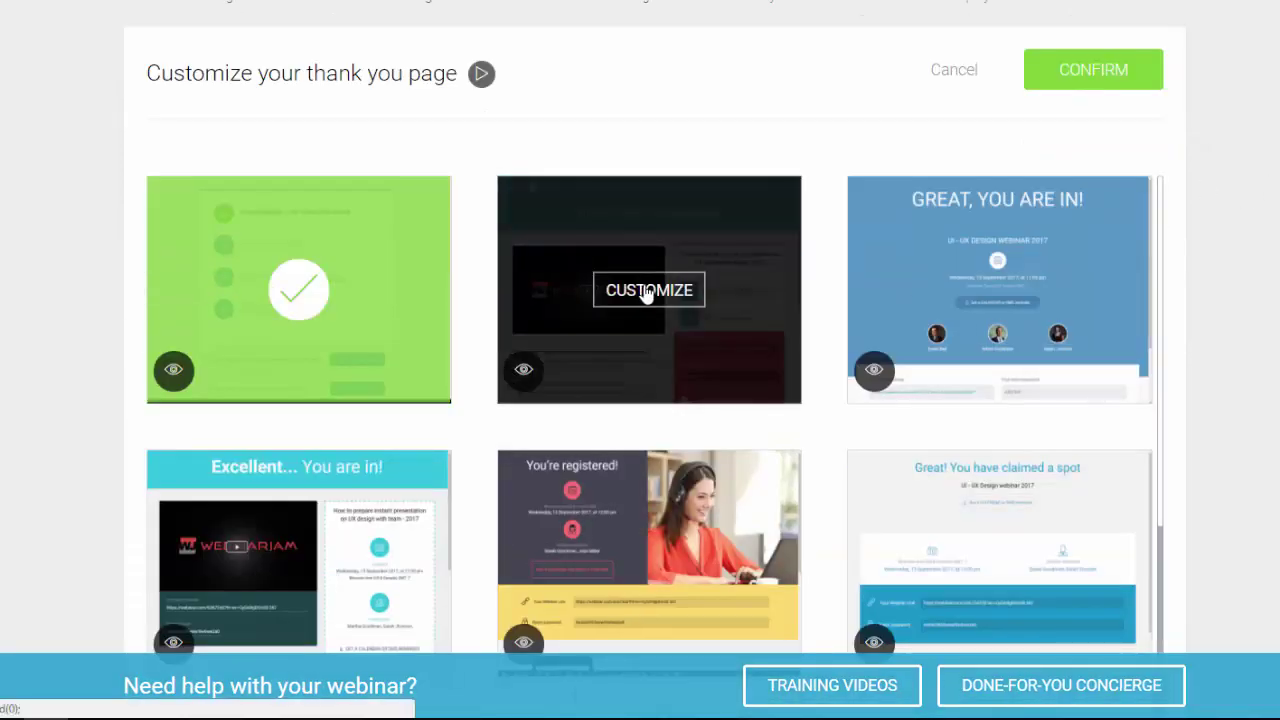
scroll(650, 360, "down", 1)
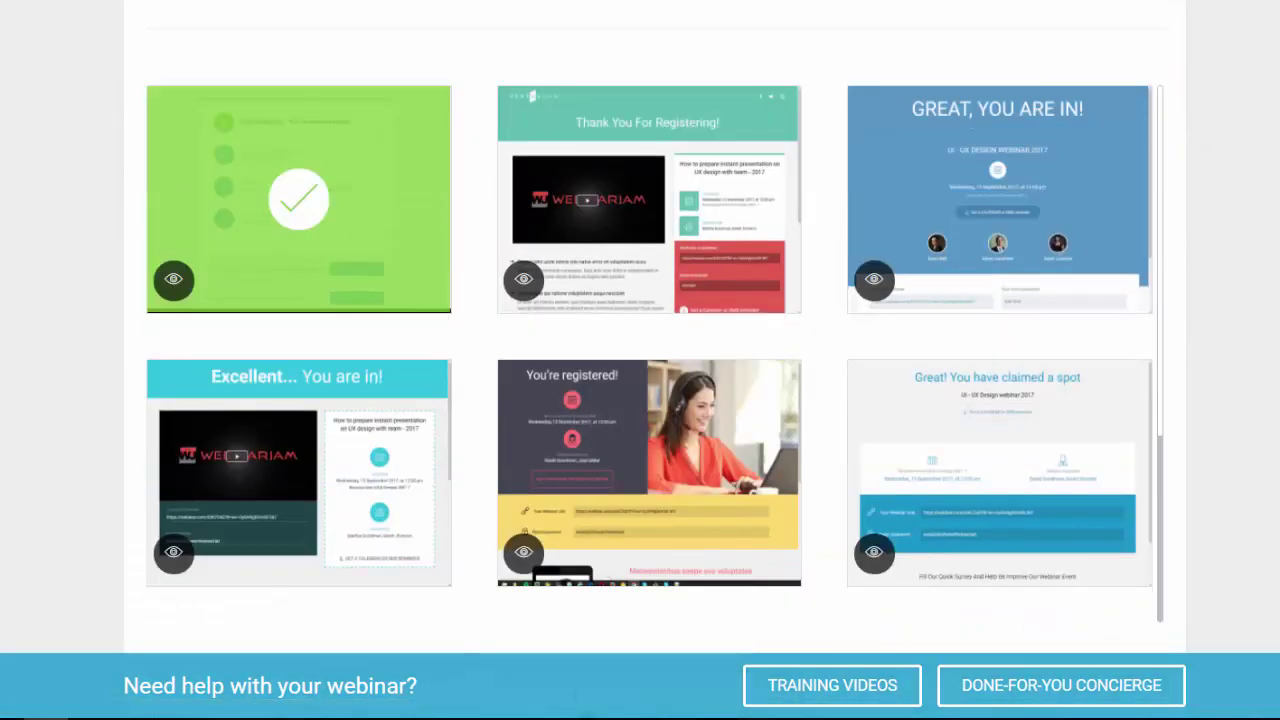
mouse_move(629, 472)
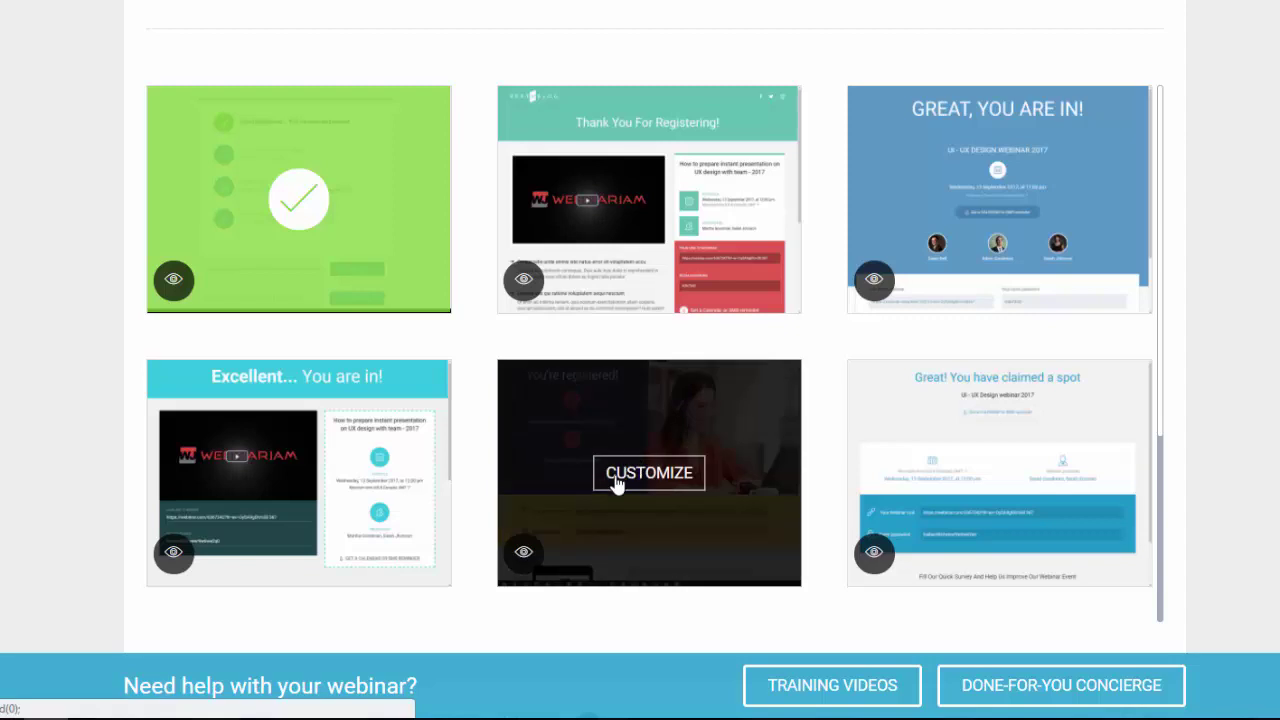
left_click(648, 473)
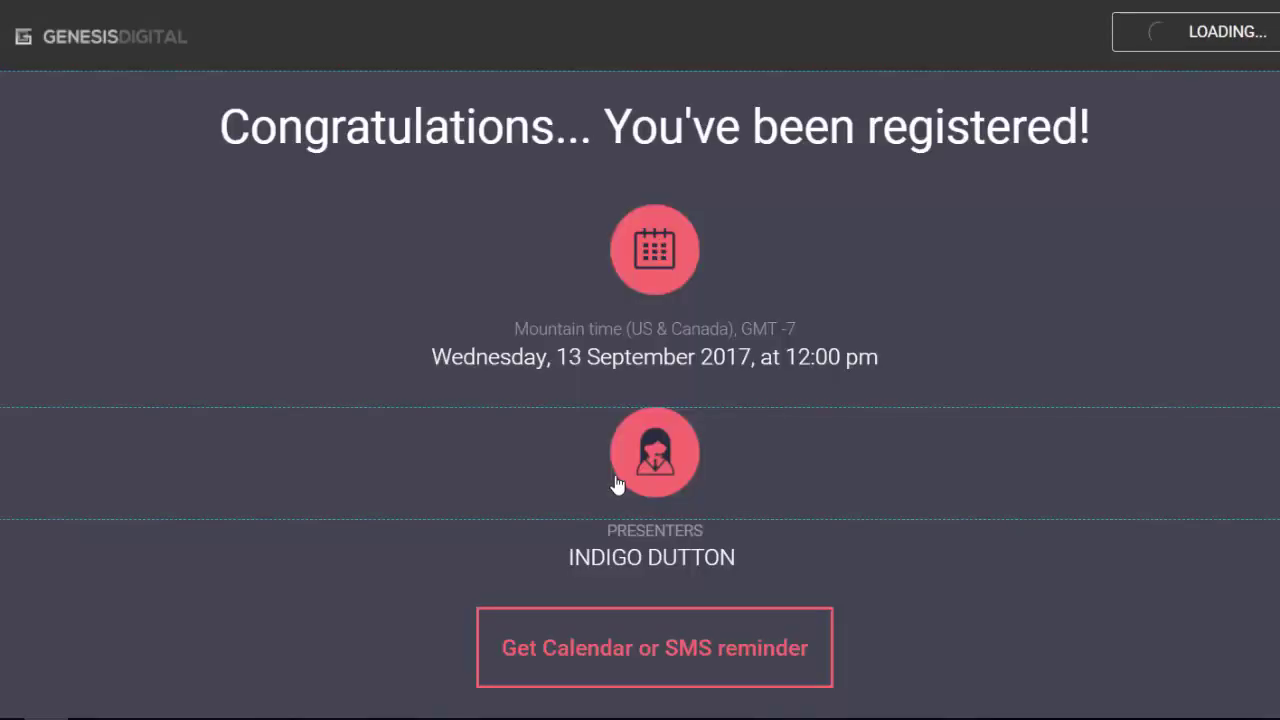
Step: Replace the first checklist item beside the tablet image with "type something new"
scroll(983, 394, "down", 10)
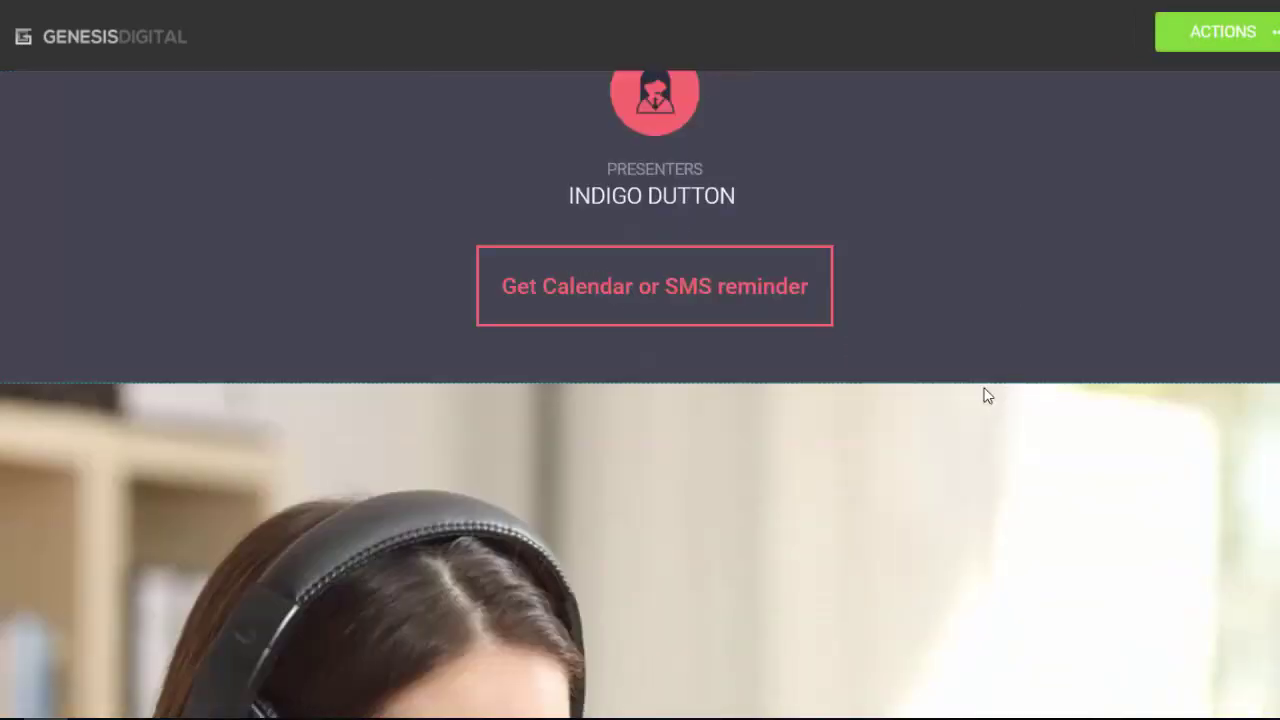
scroll(983, 394, "down", 8)
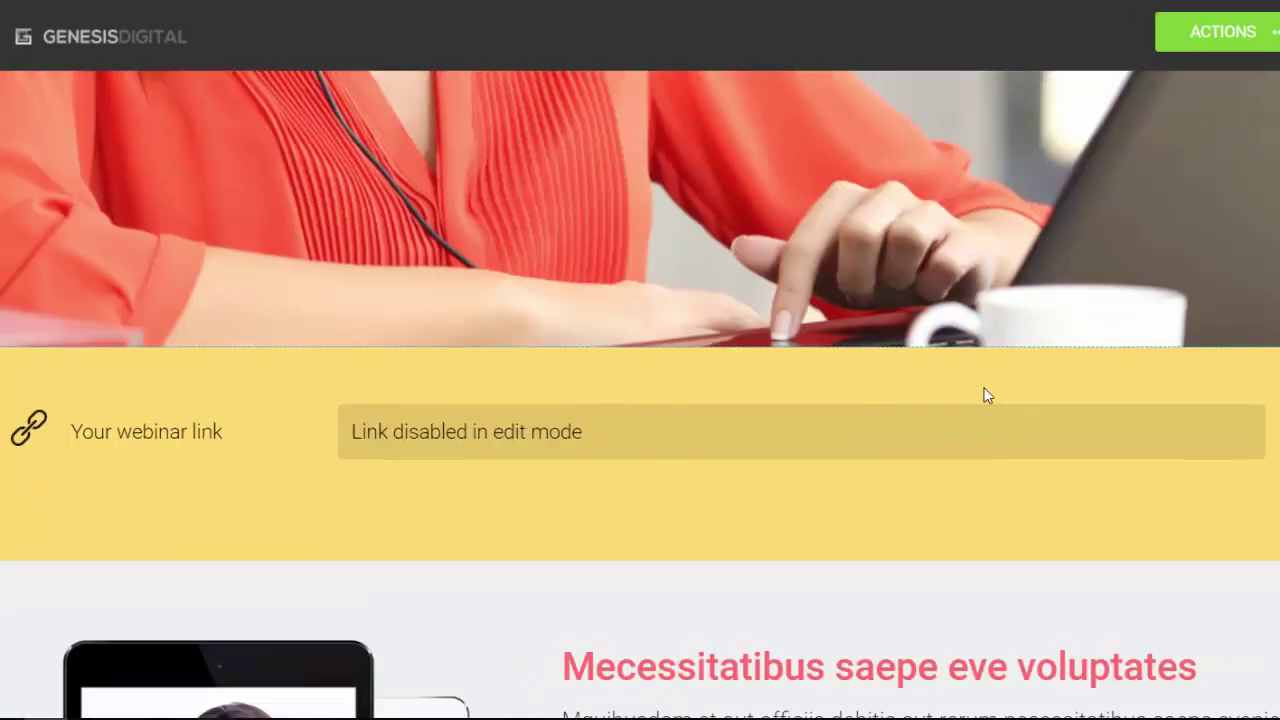
scroll(985, 396, "down", 1)
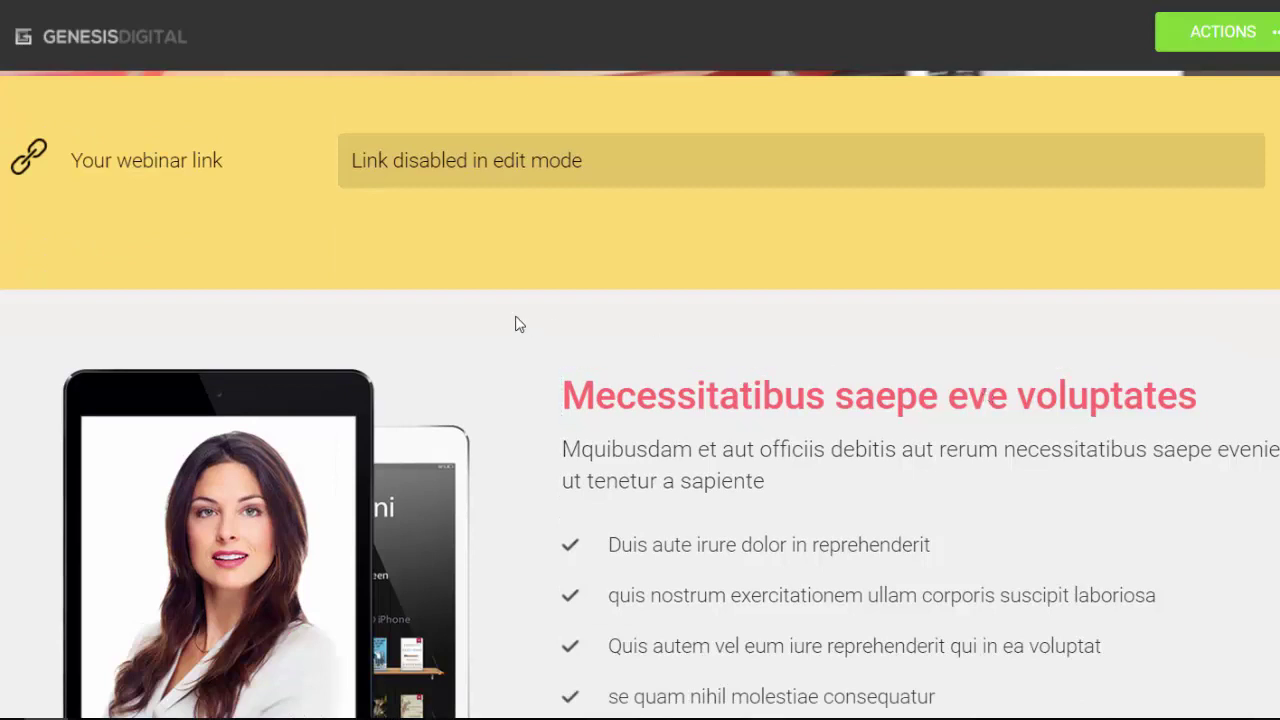
scroll(857, 289, "down", 3)
mouse_move(857, 294)
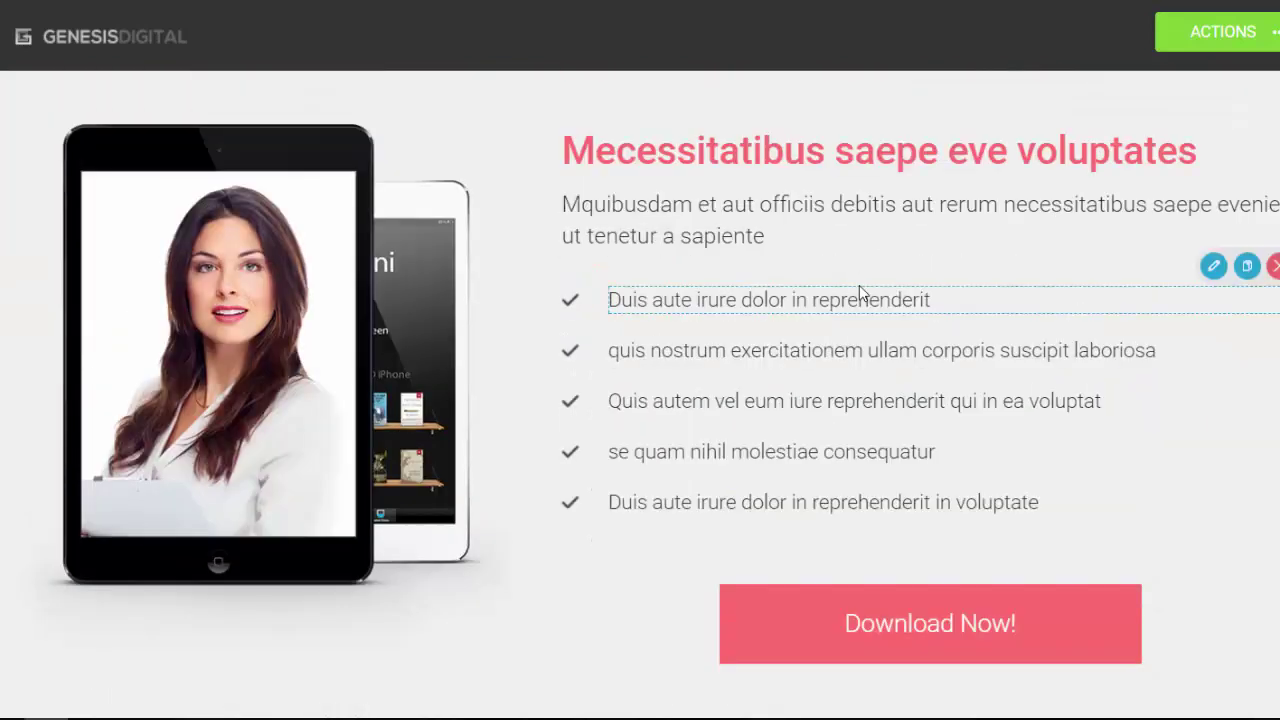
triple_click(790, 302)
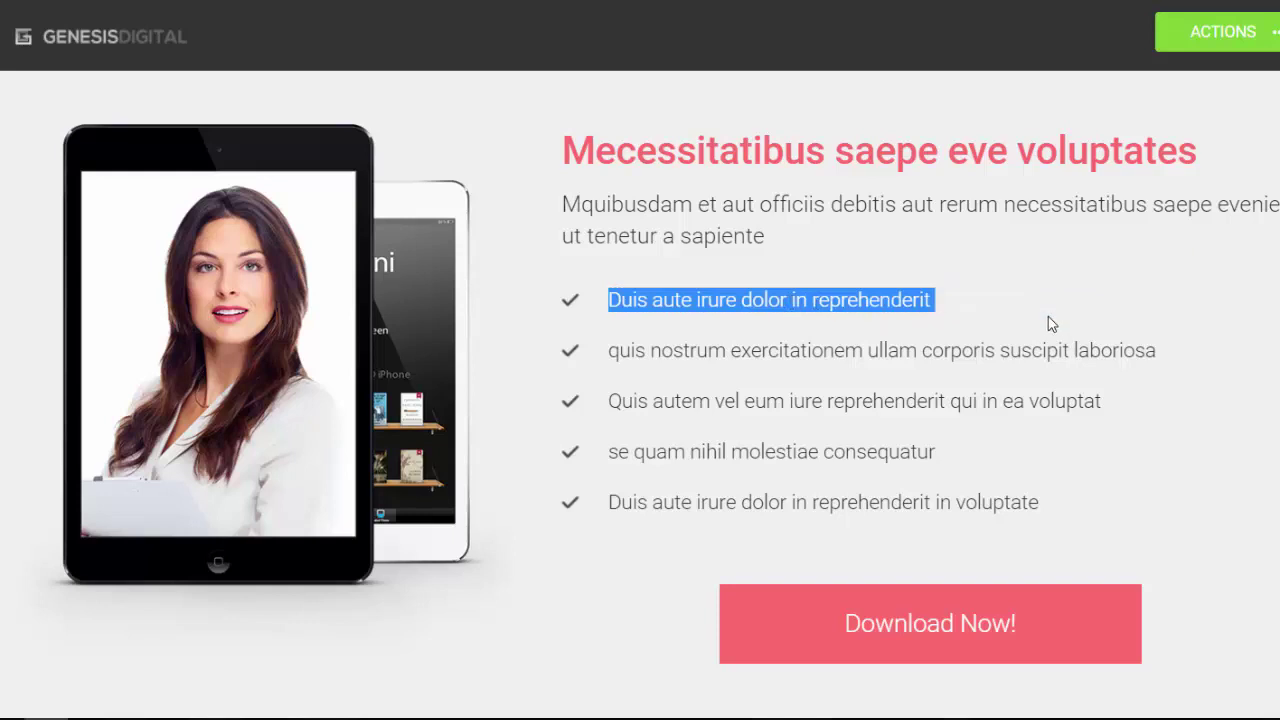
left_click(977, 311)
triple_click(945, 305)
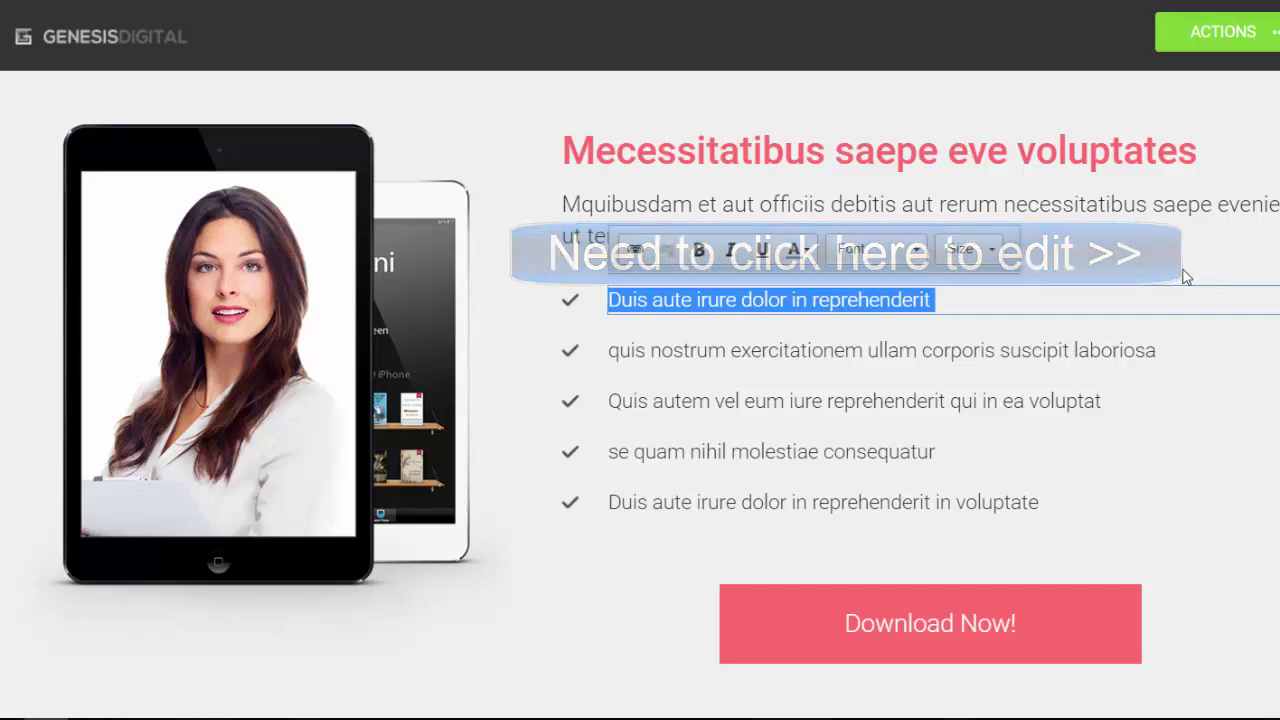
type("type something new")
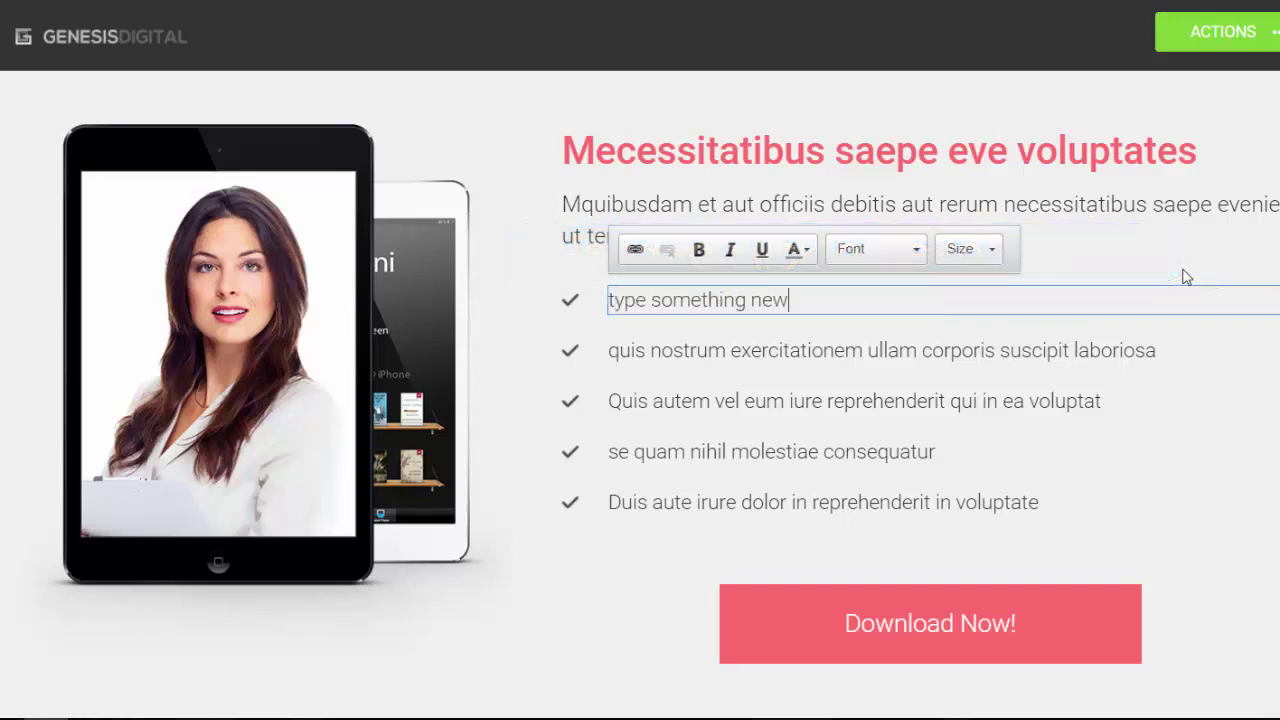
left_click(1186, 277)
Step: Review the layout and sections of the customized thank you page
scroll(1186, 277, "down", 5)
scroll(640, 395, "up", 12)
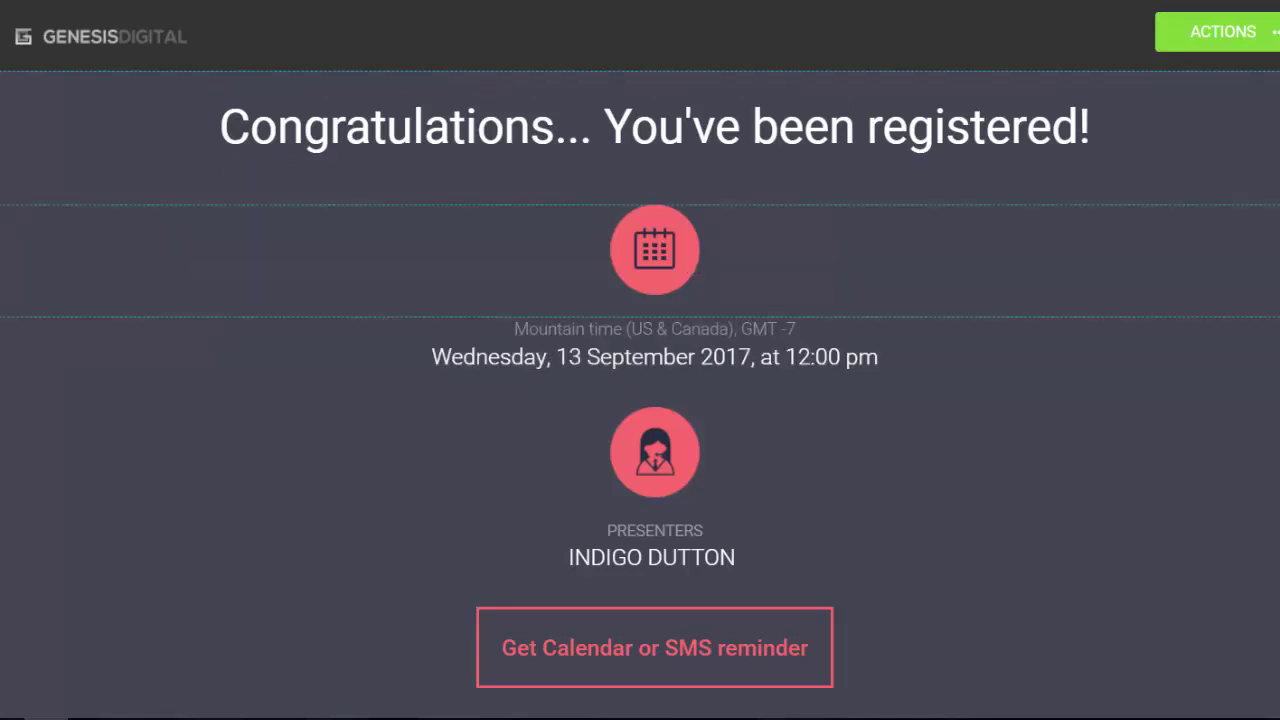
scroll(757, 446, "down", 2)
scroll(1098, 364, "down", 2)
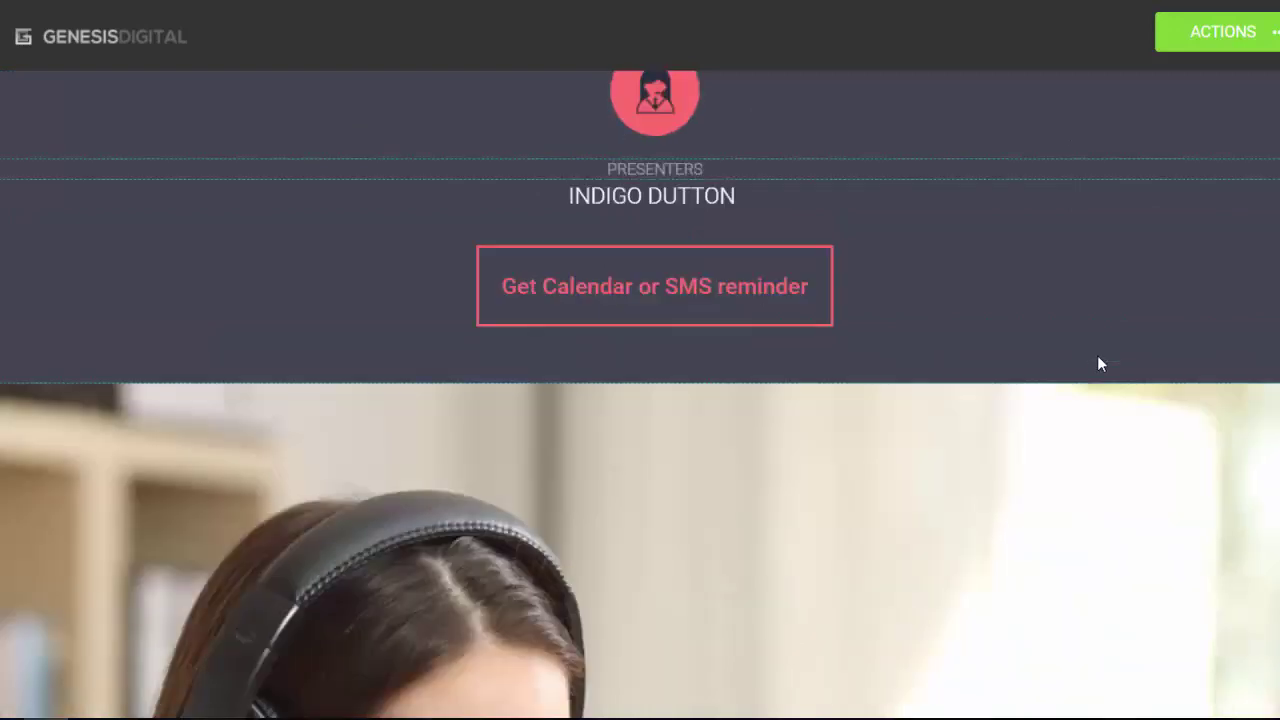
scroll(1098, 364, "down", 4)
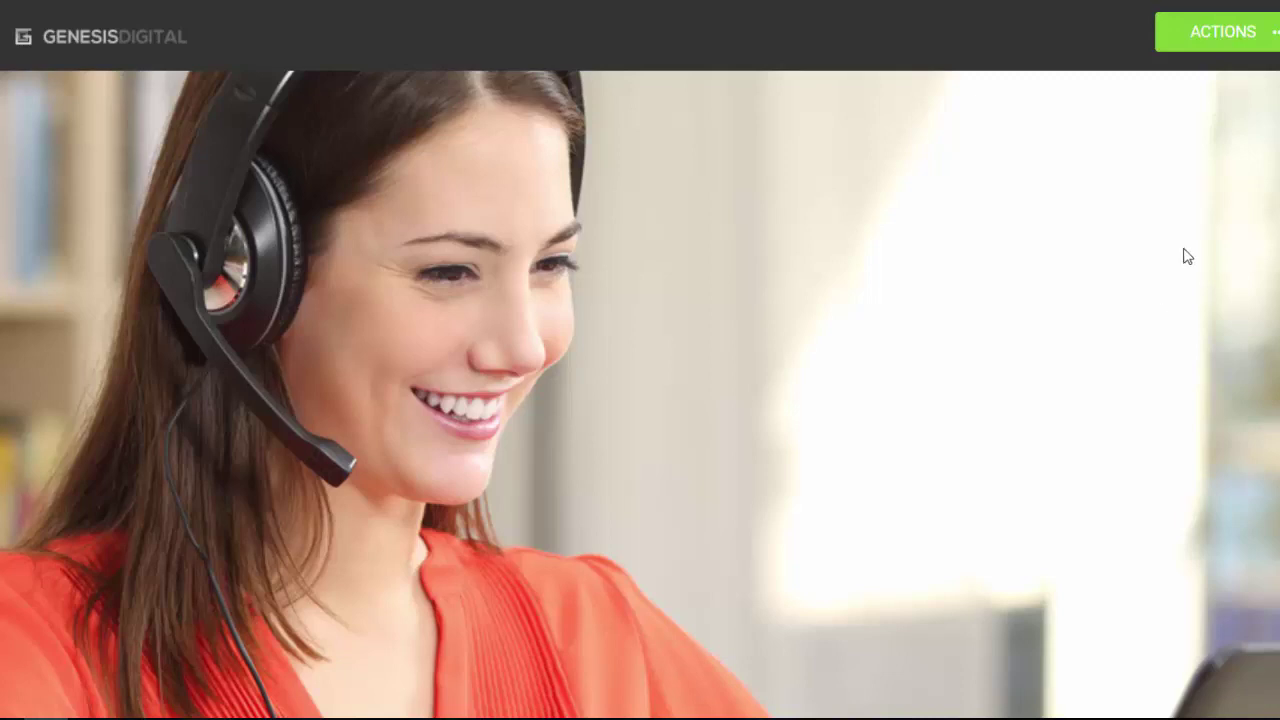
left_click(1212, 31)
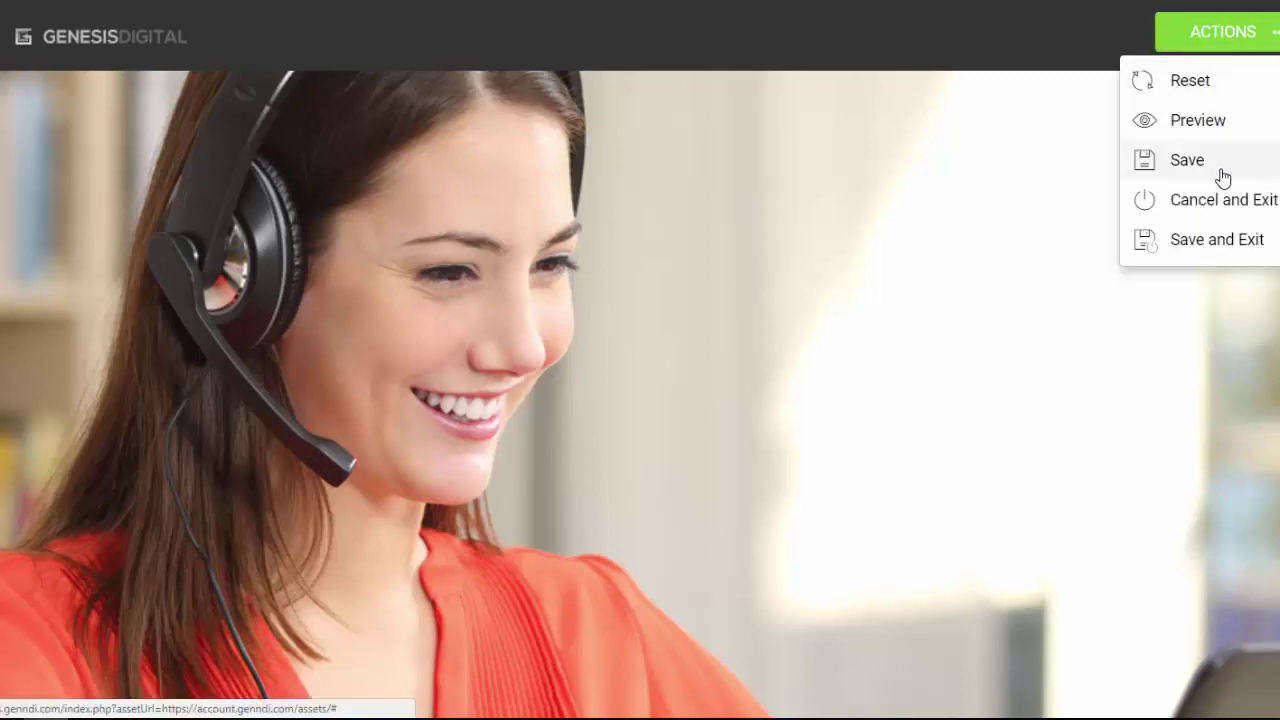
left_click(1022, 45)
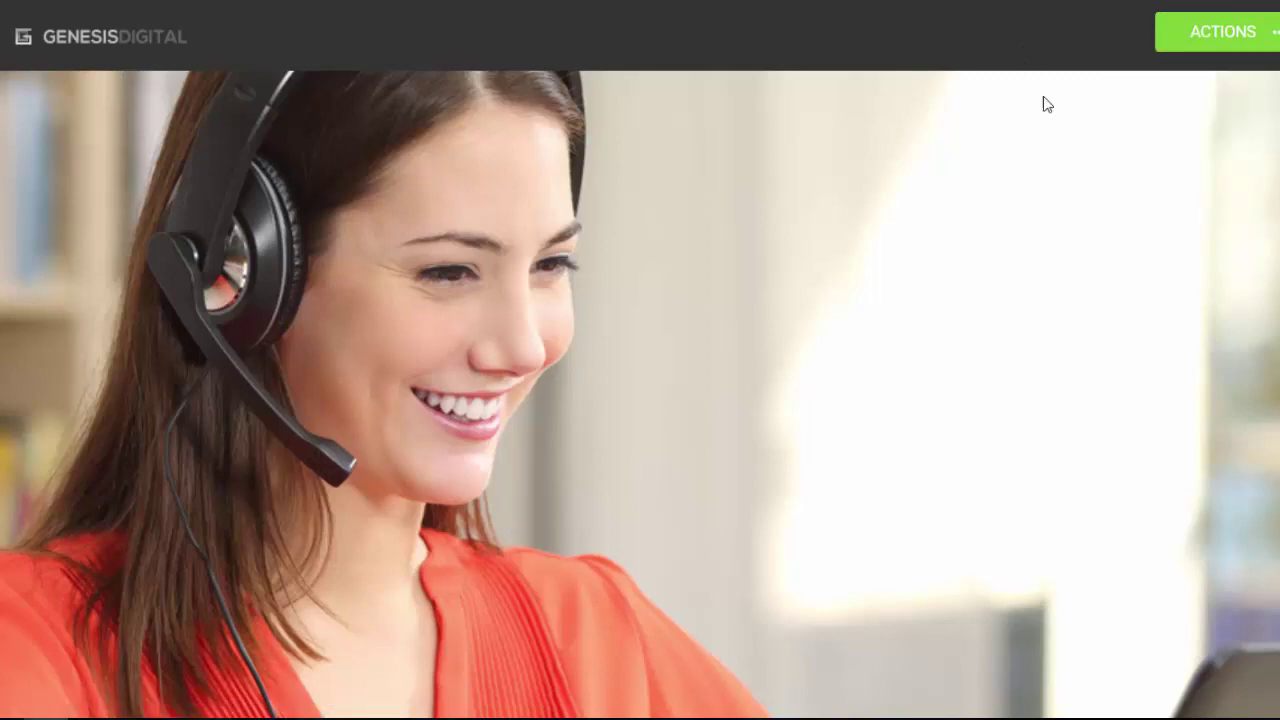
Step: Open the settings of the "Download Now!" button to examine its text, color and redirect options
scroll(1043, 103, "down", 10)
scroll(1175, 255, "down", 1)
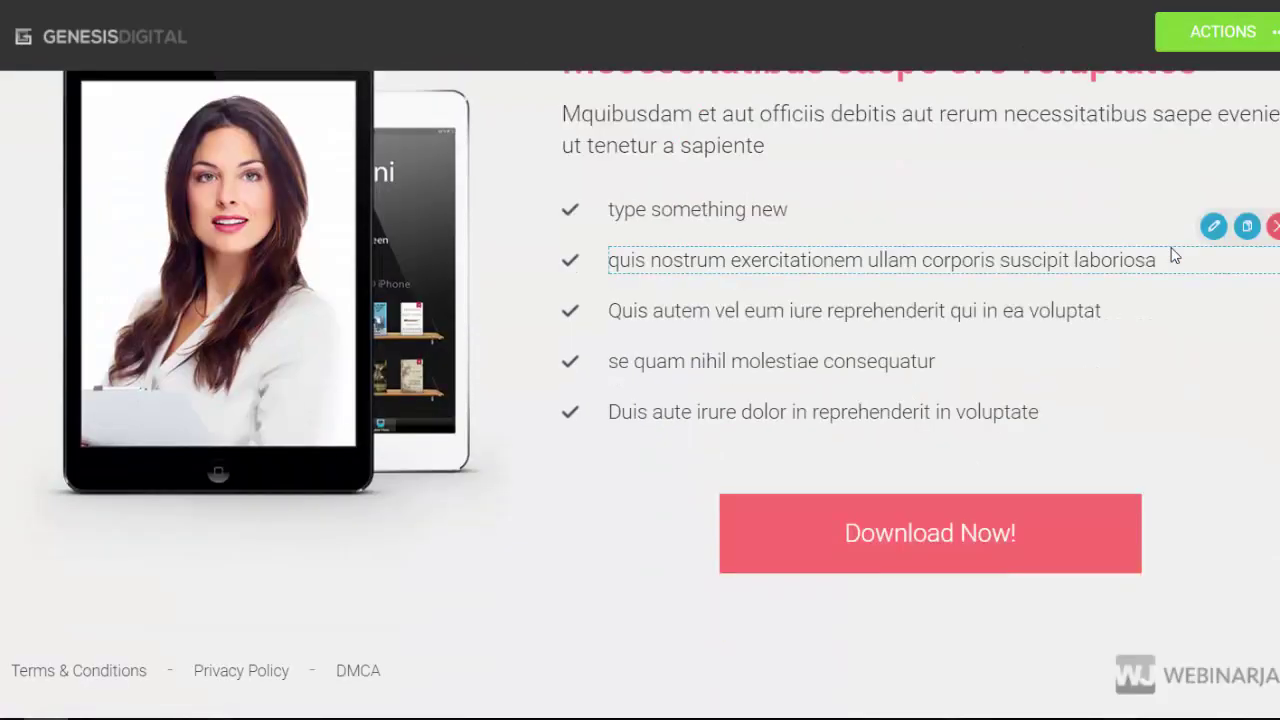
mouse_move(1083, 518)
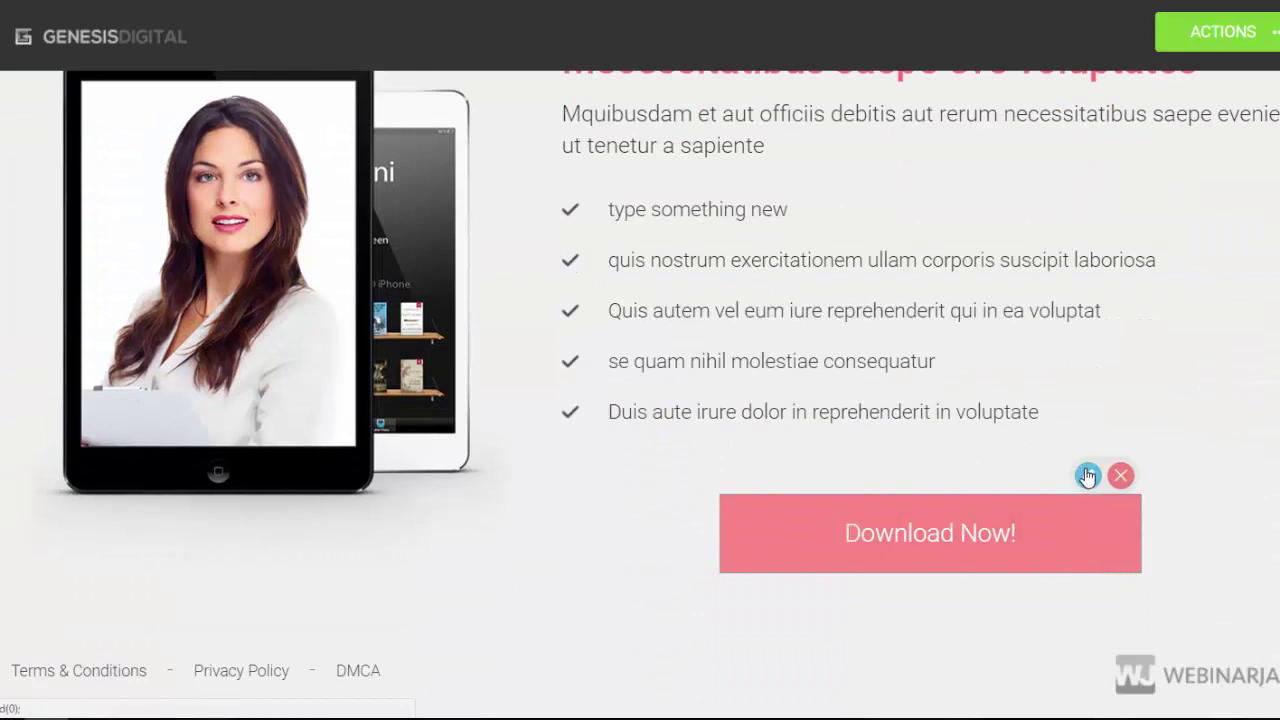
left_click(1087, 477)
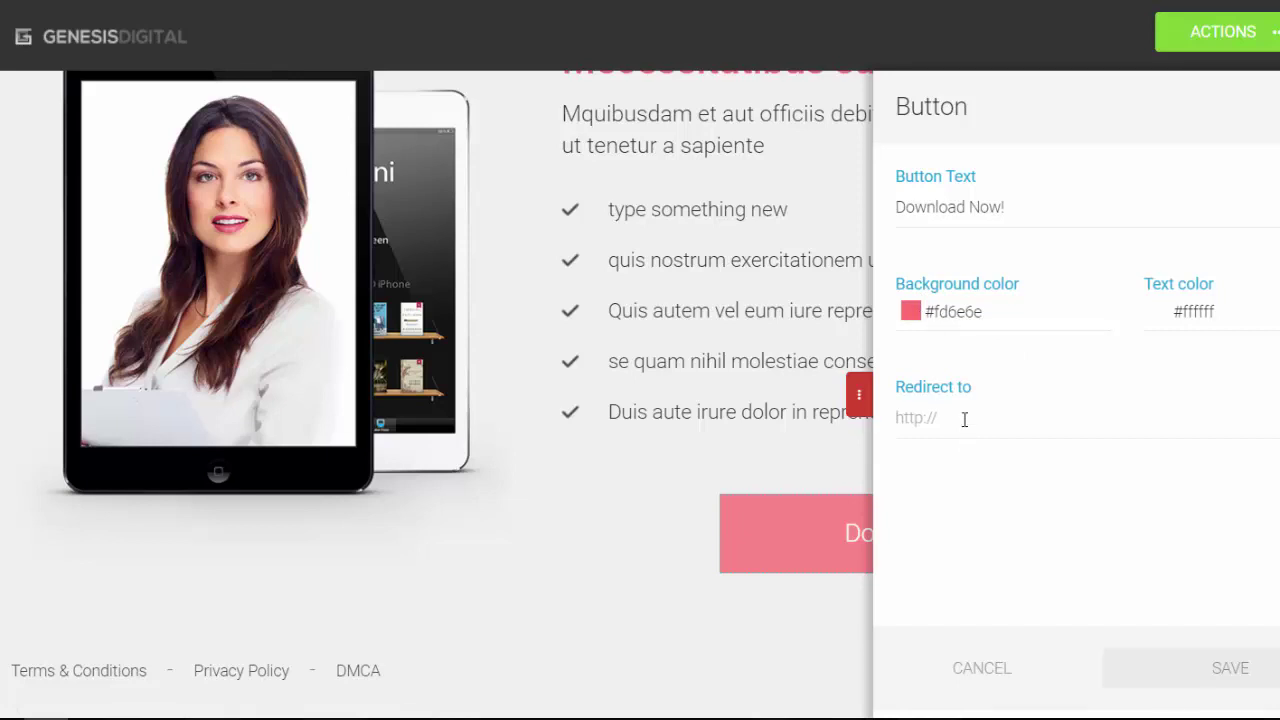
scroll(1220, 423, "up", 6)
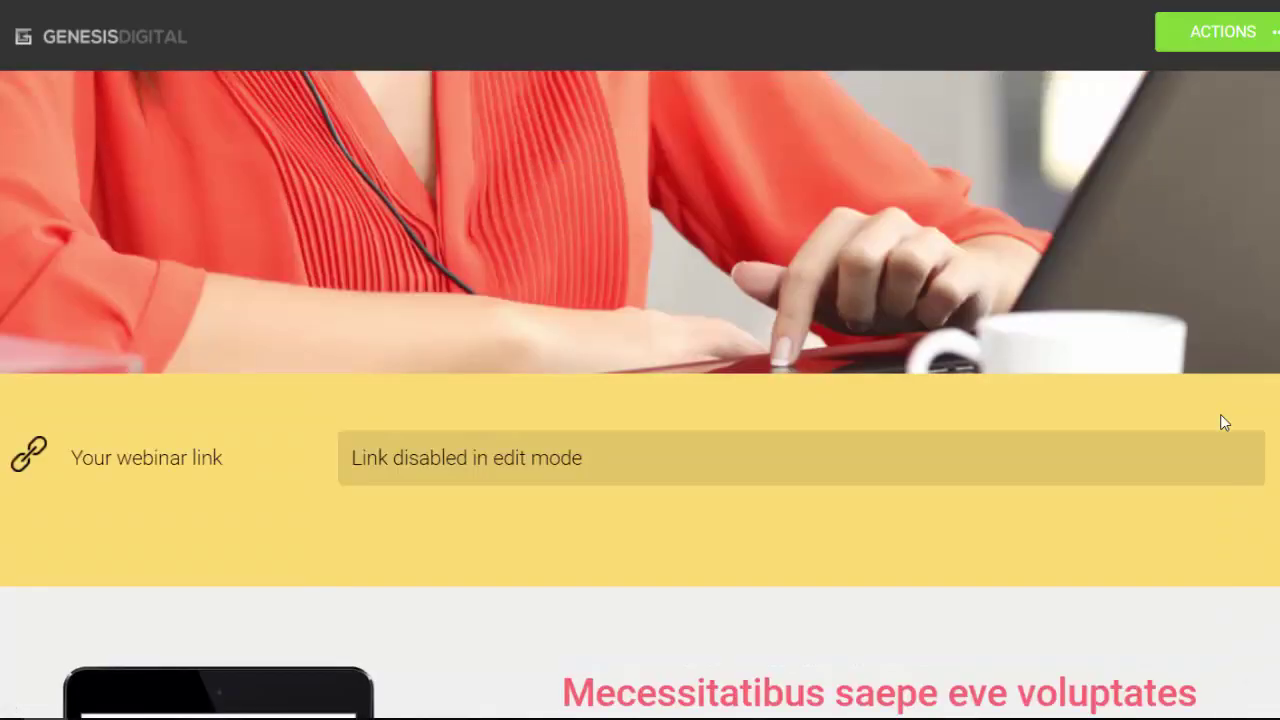
Step: Replace the pink heading beside the tablet image with "Pay what you want..."
scroll(1220, 423, "down", 5)
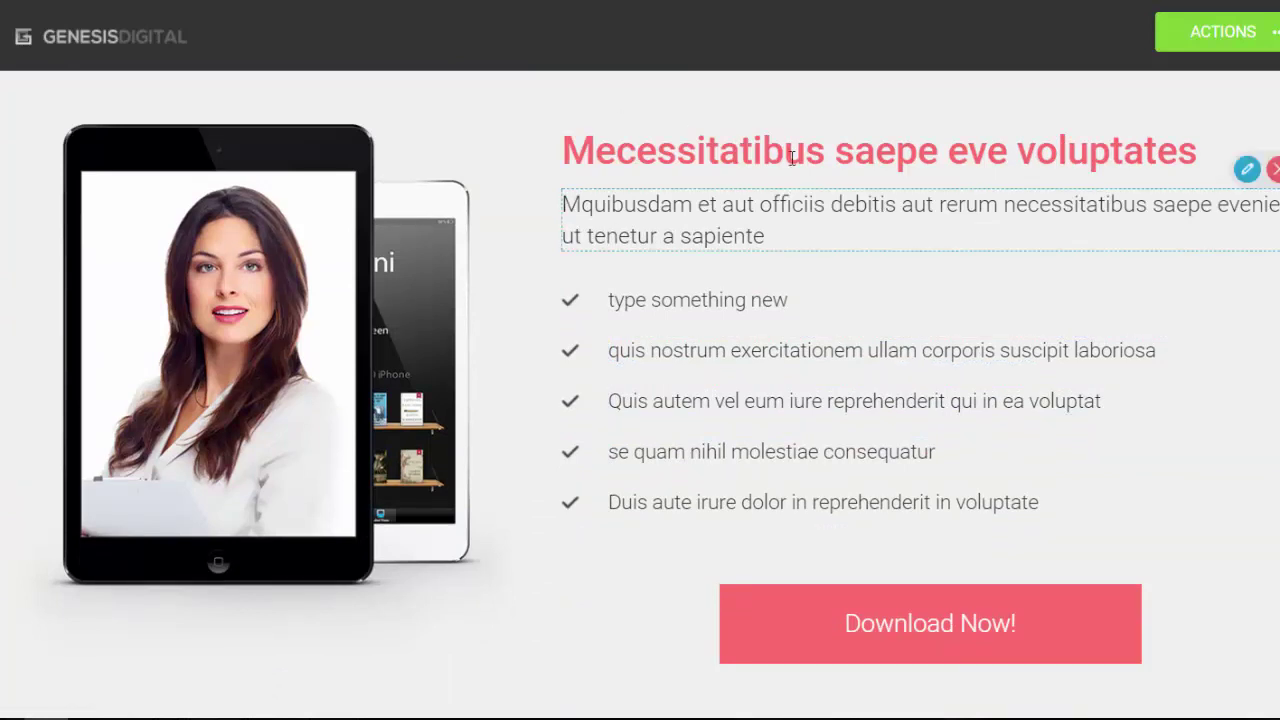
double_click(669, 160)
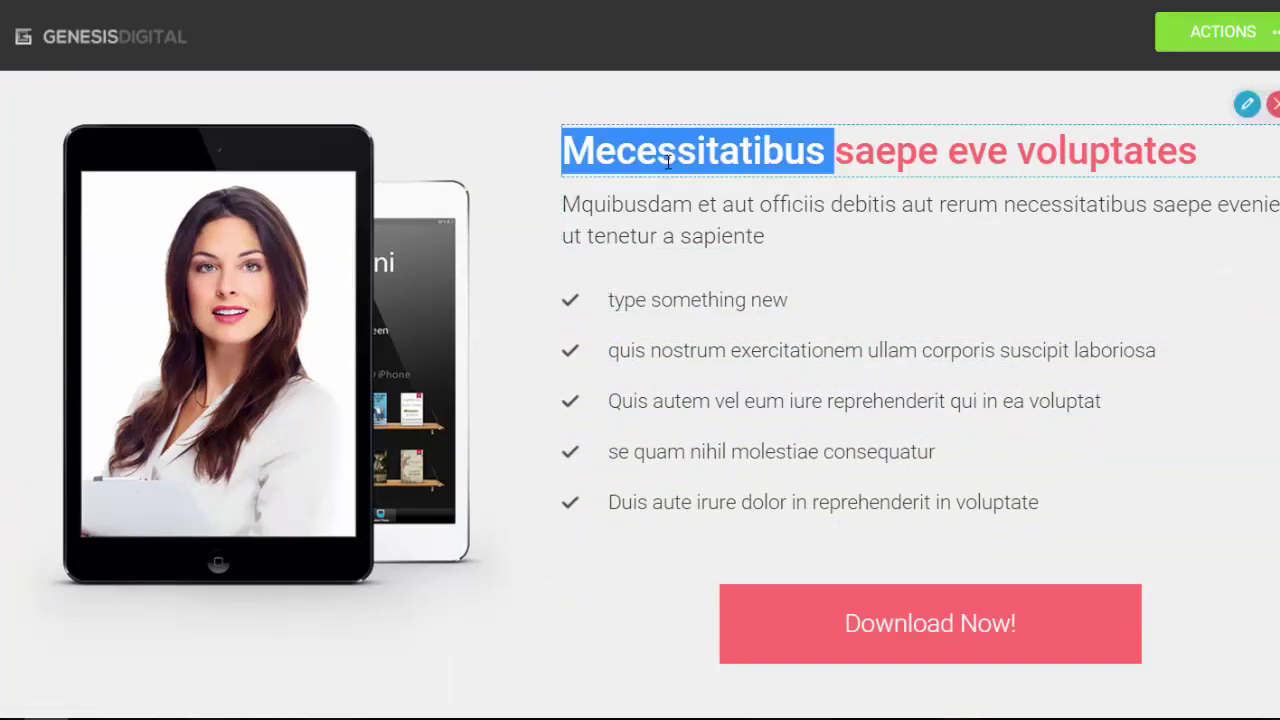
left_click_drag(669, 160, 1248, 107)
type("Pay what ")
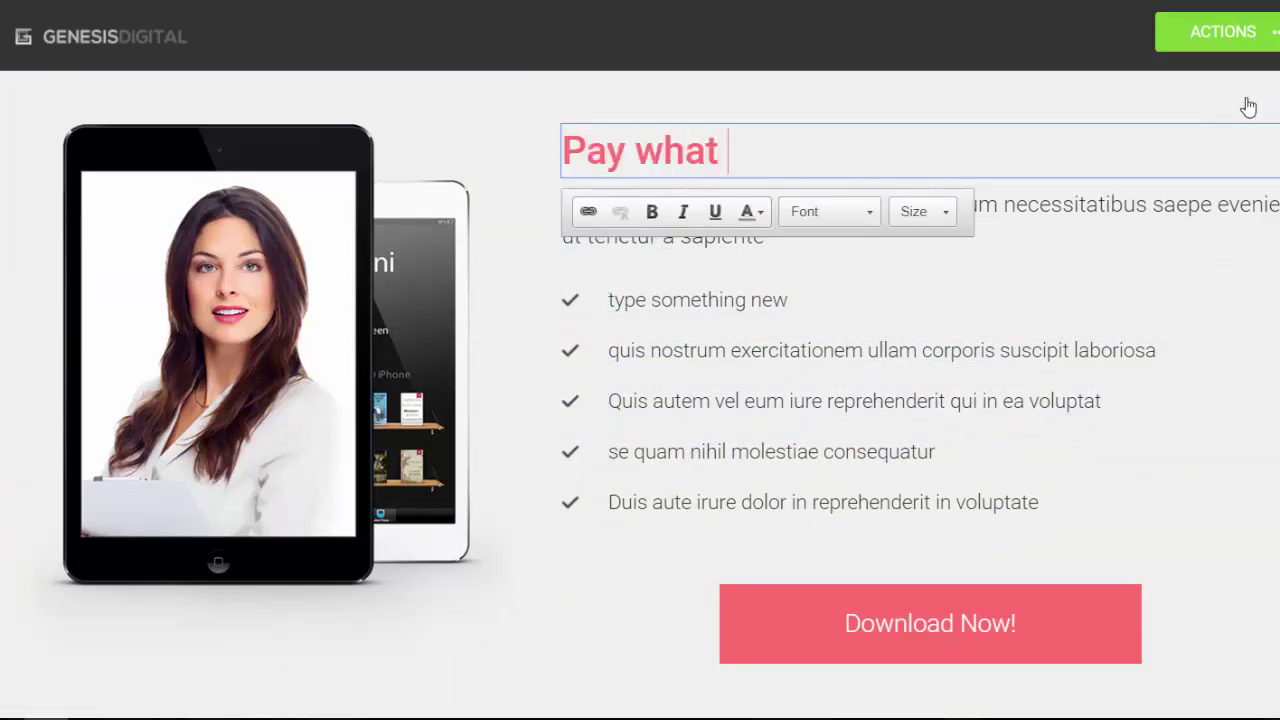
type("you want")
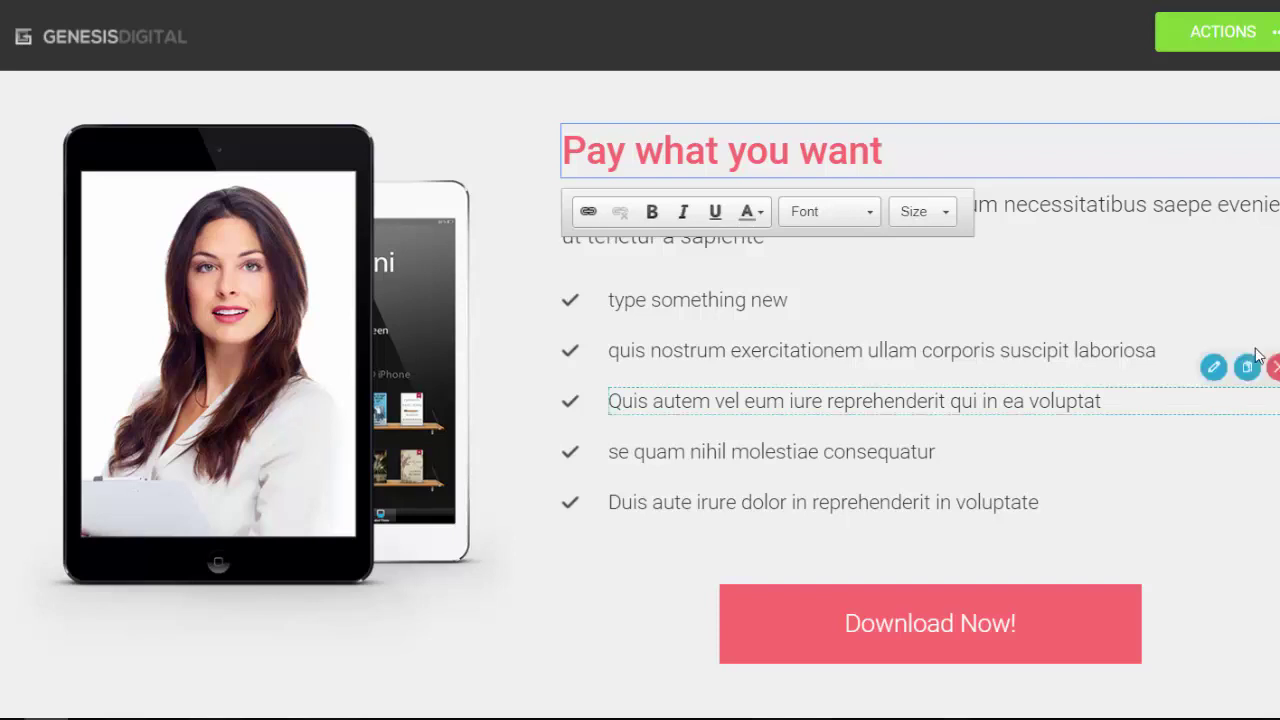
type("...")
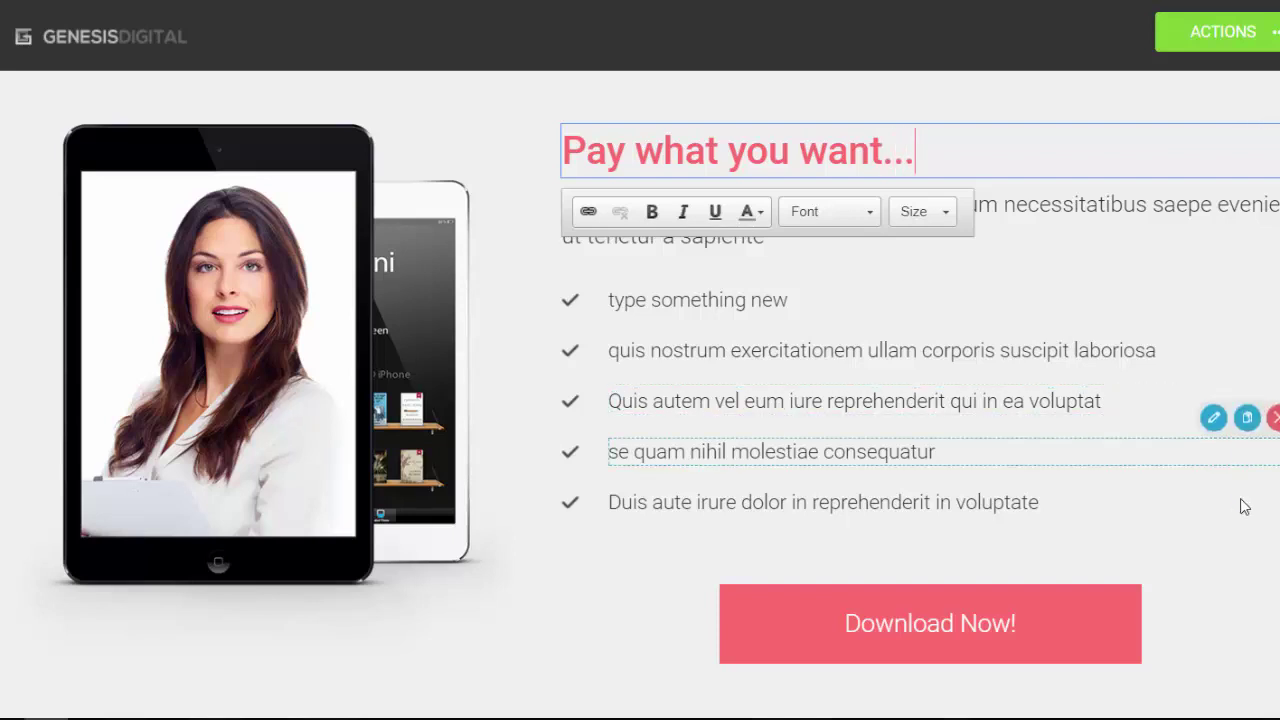
left_click(1237, 609)
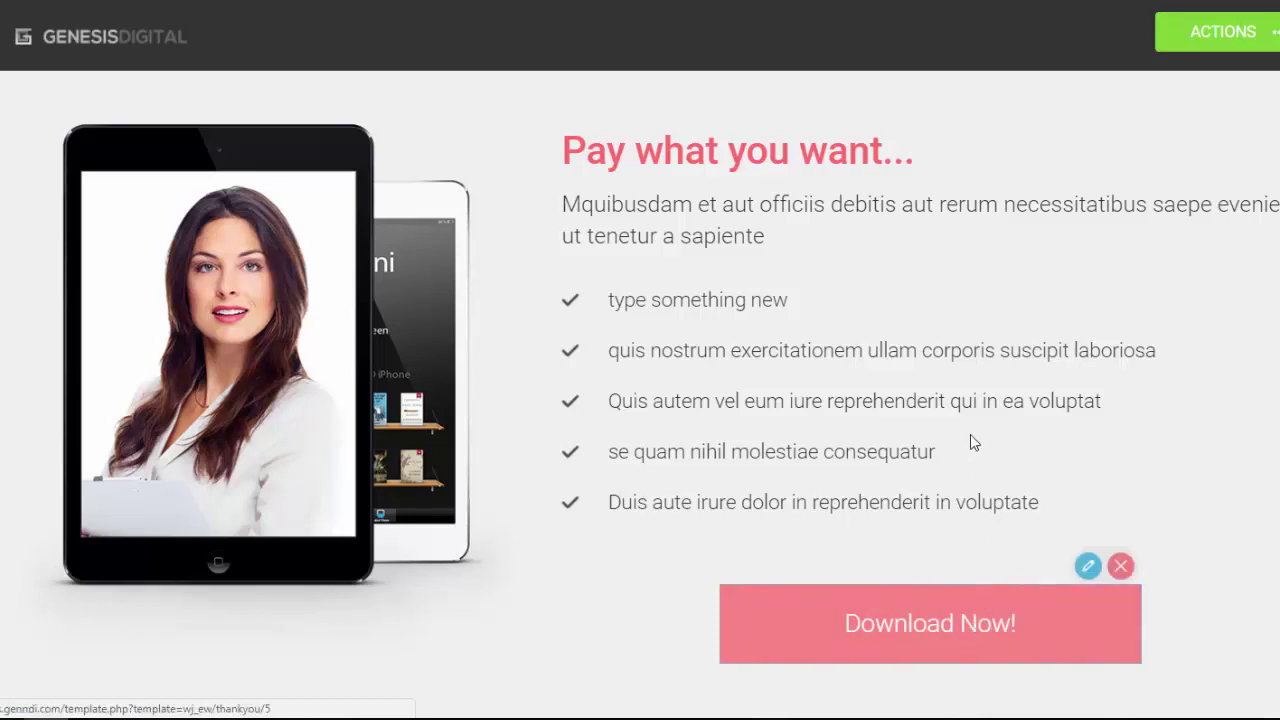
Step: Save the customized thank you page and exit the page editor
scroll(640, 400, "down", 1)
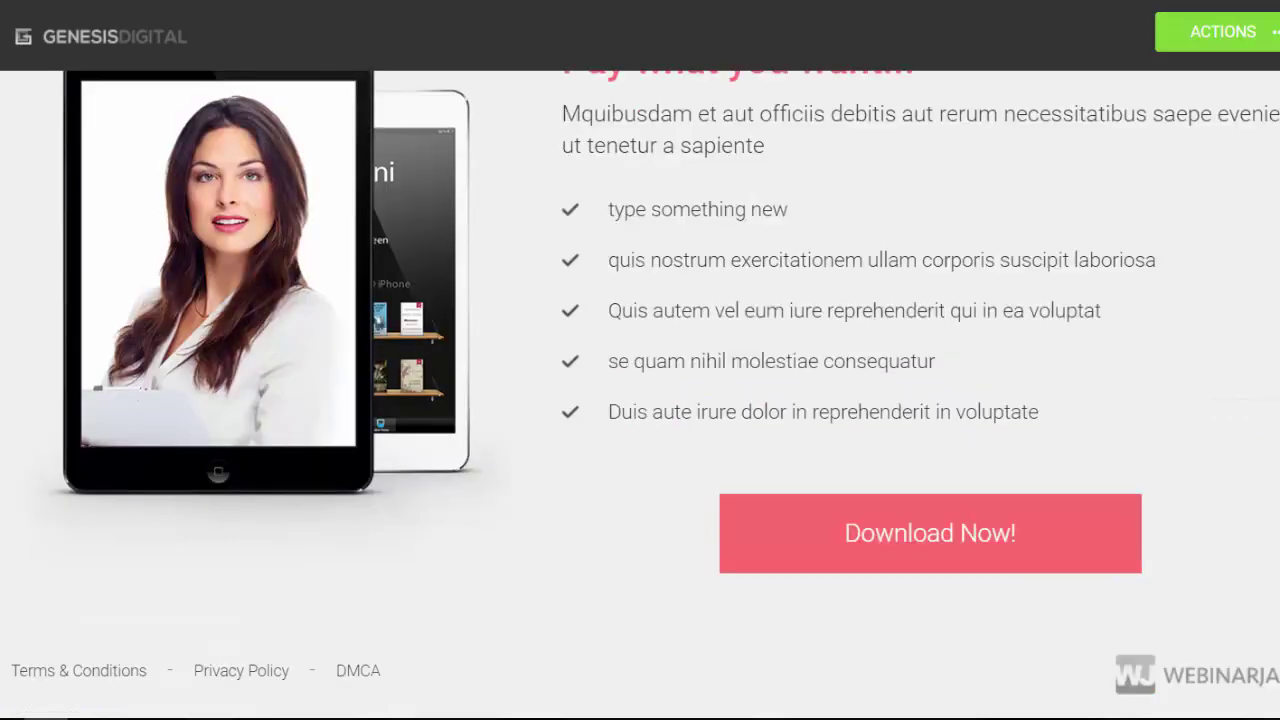
scroll(640, 400, "up", 10)
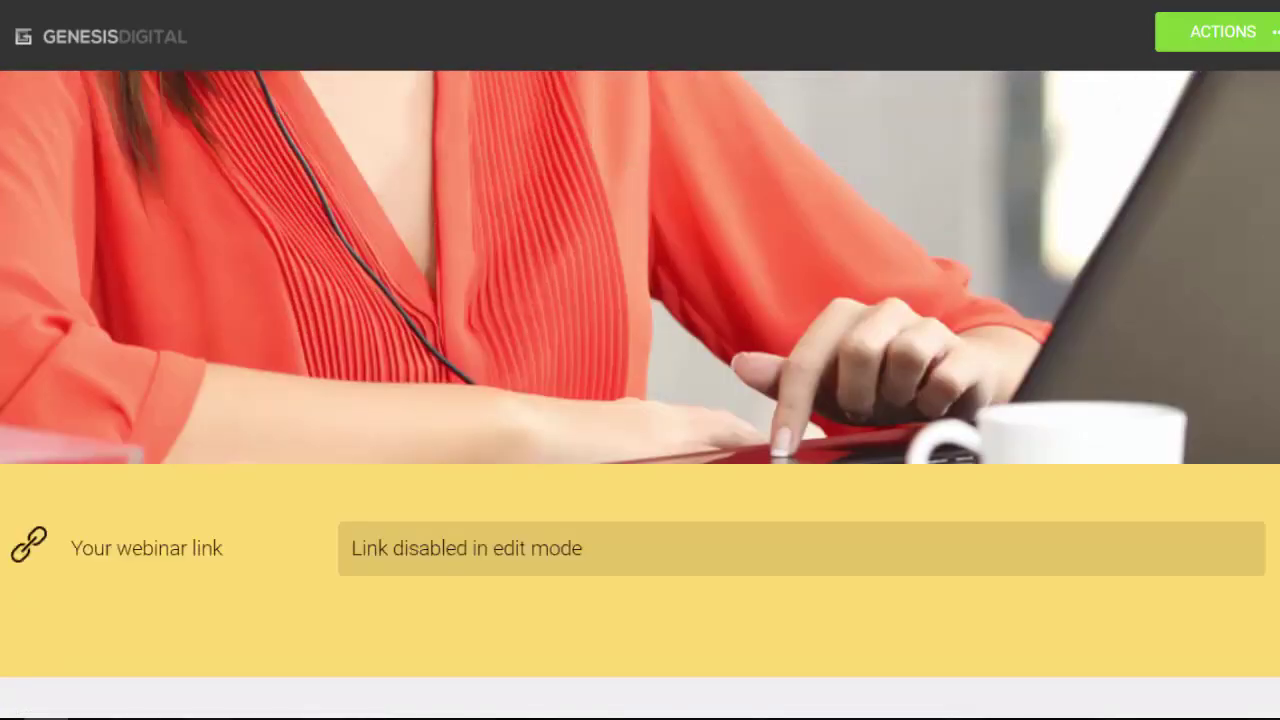
scroll(640, 400, "up", 5)
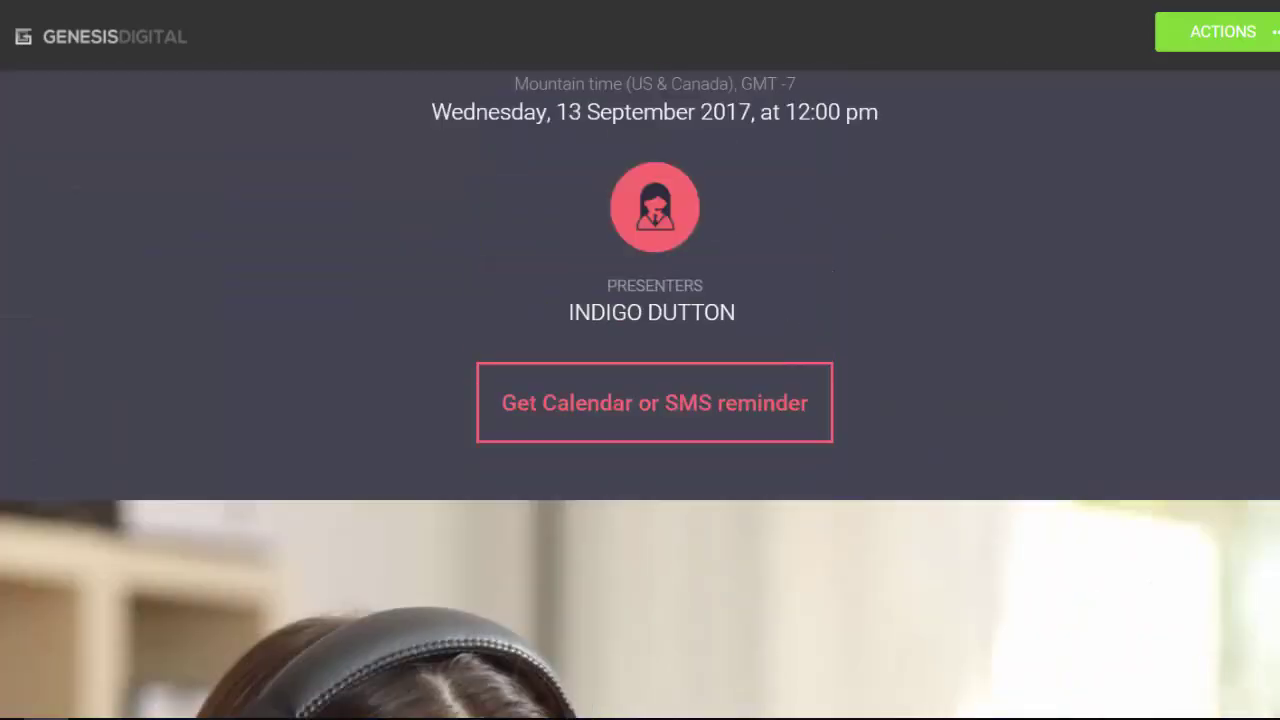
left_click(1250, 40)
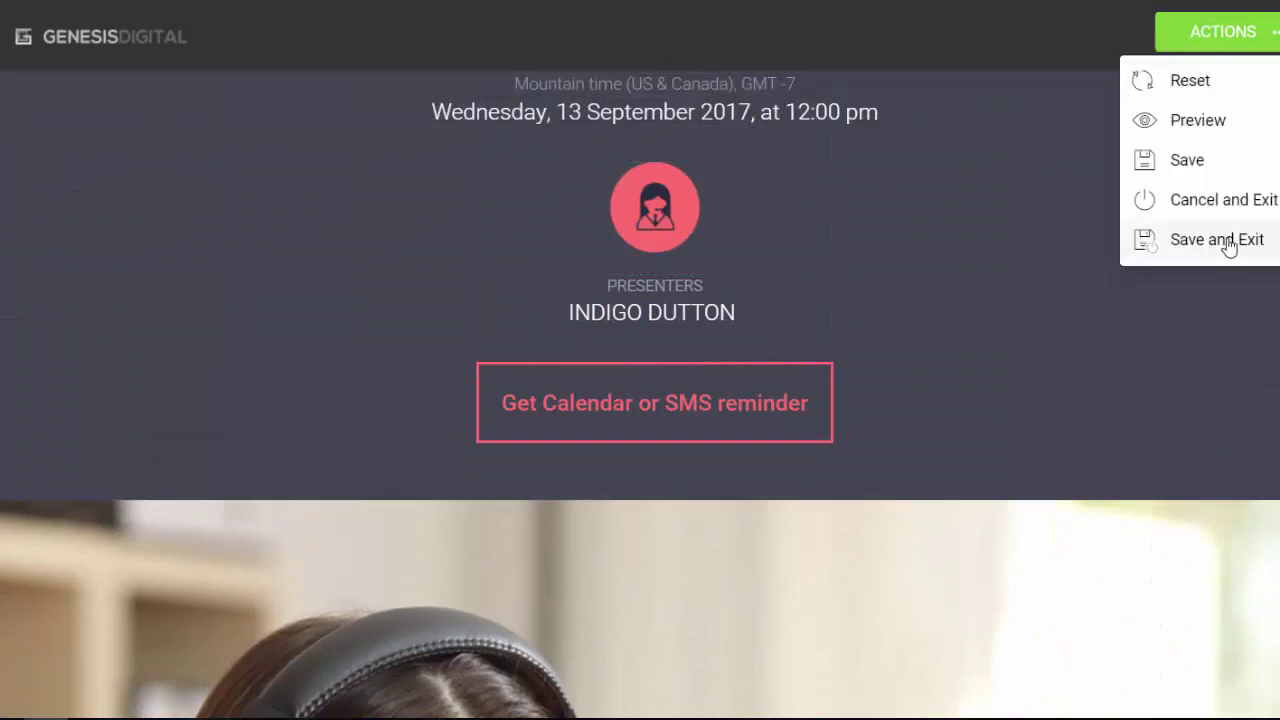
left_click(1217, 240)
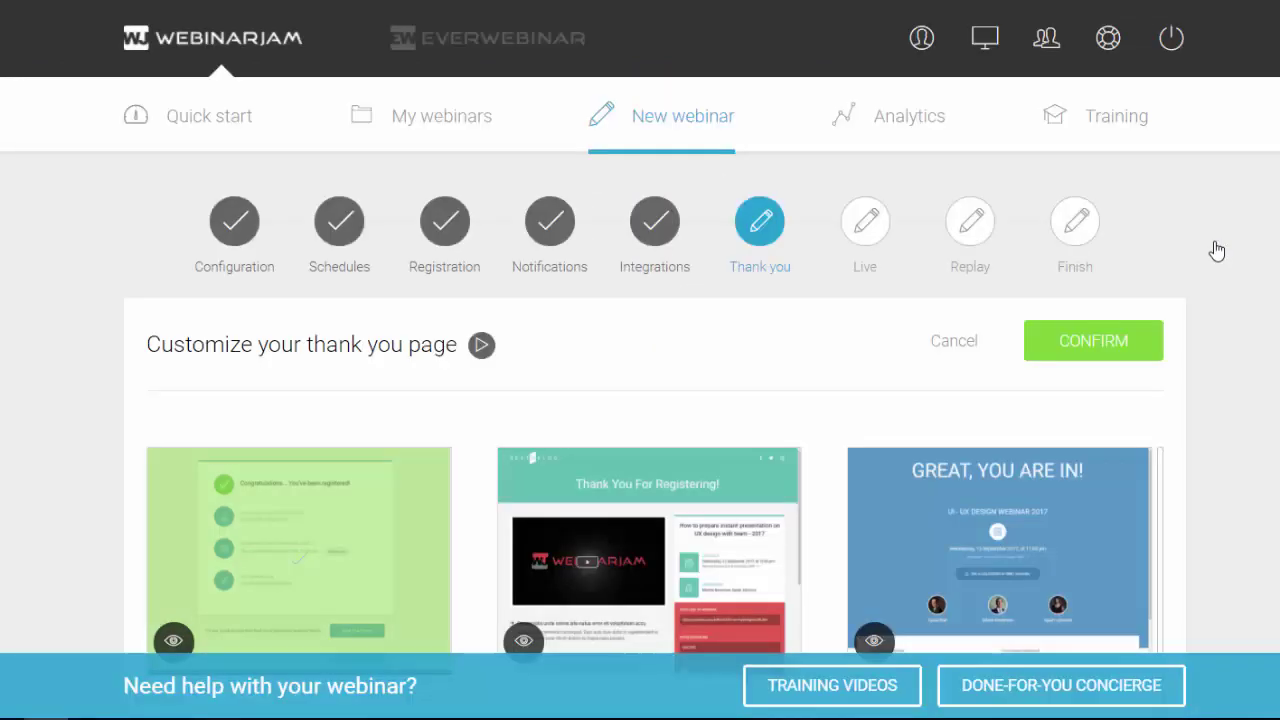
Step: Generate and open a site preview of the selected "You're registered!" thank you template
scroll(1217, 250, "down", 5)
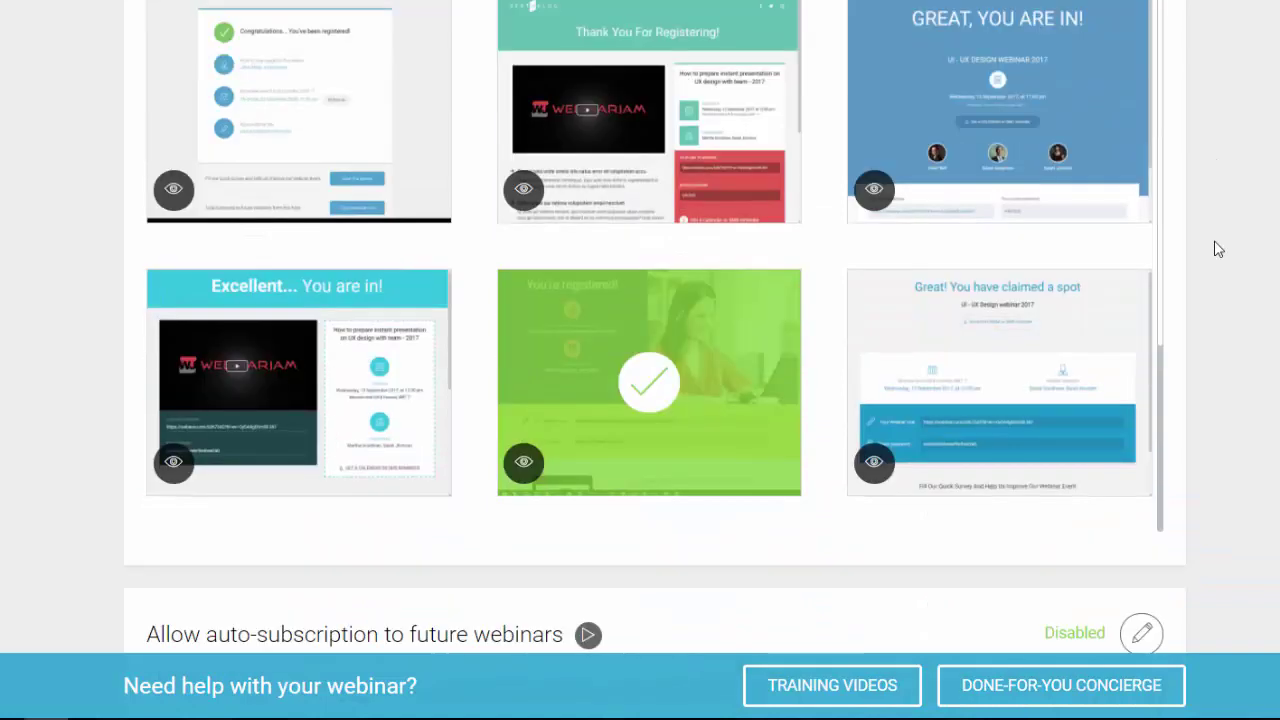
left_click(527, 466)
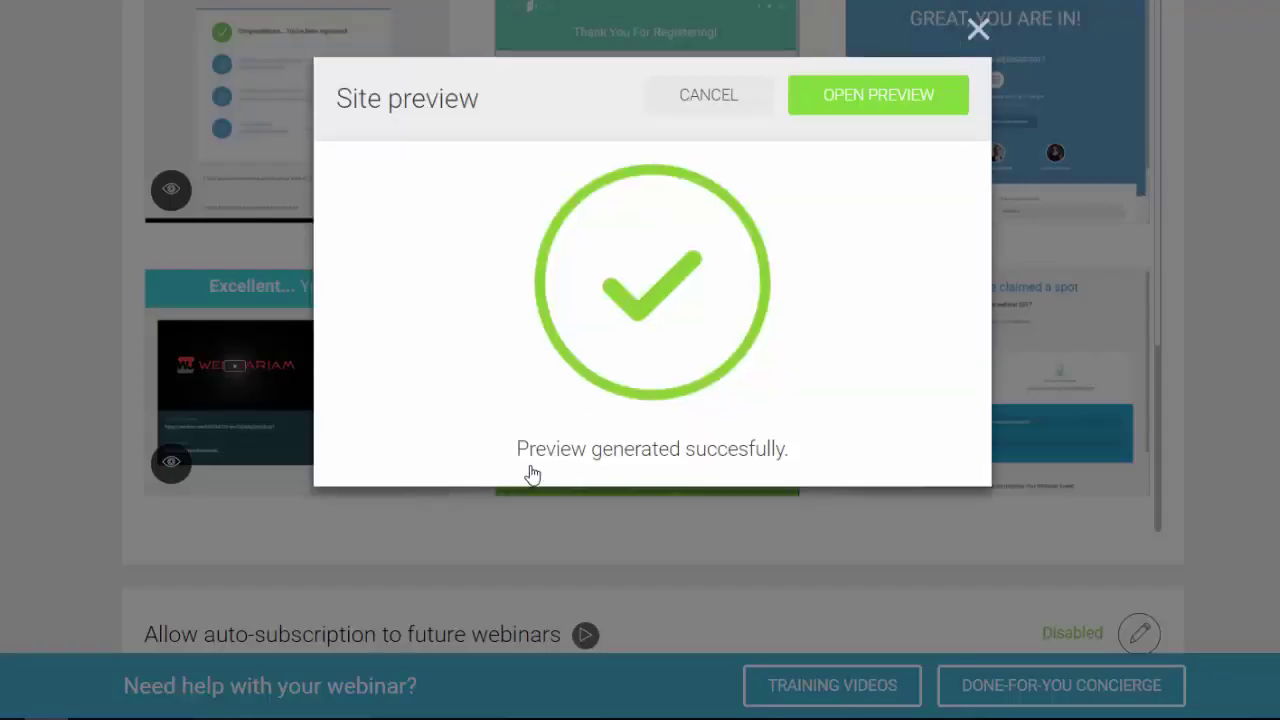
left_click(918, 104)
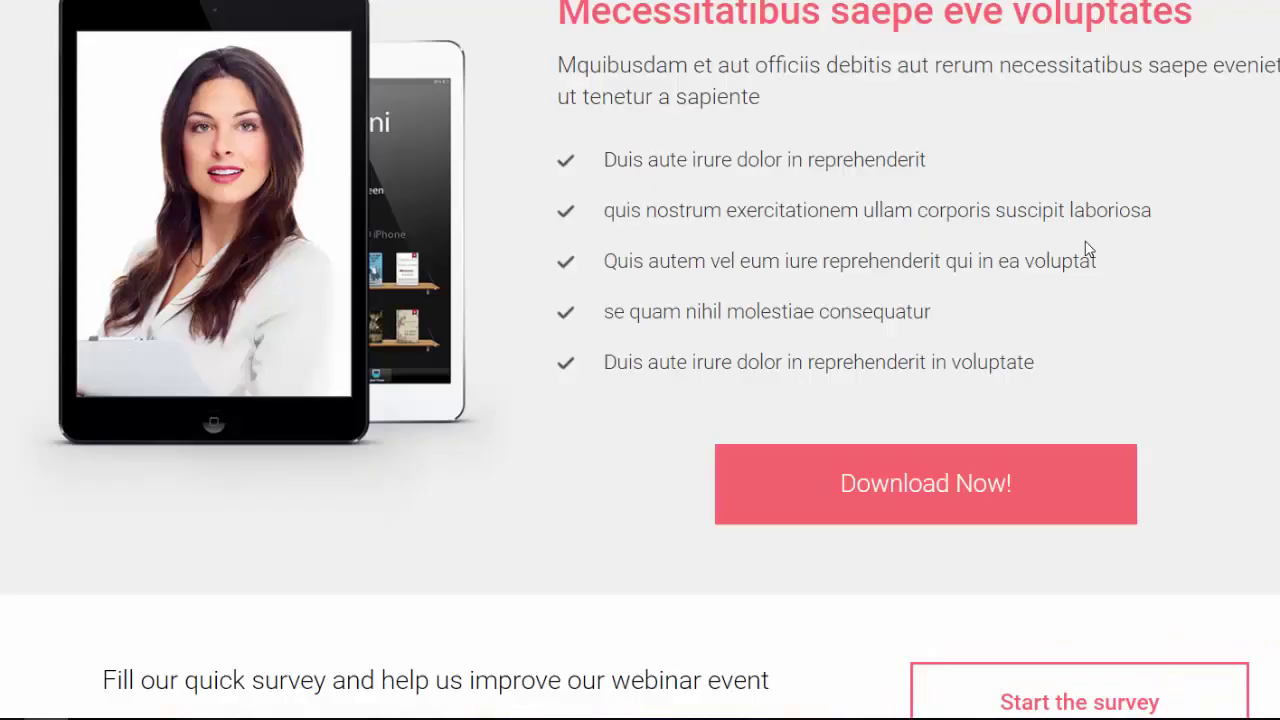
Step: Examine the previewed page's heading, checklist, survey, auto-subscription and presenter sections, and return to the thank you page templates
scroll(1090, 249, "up", 1)
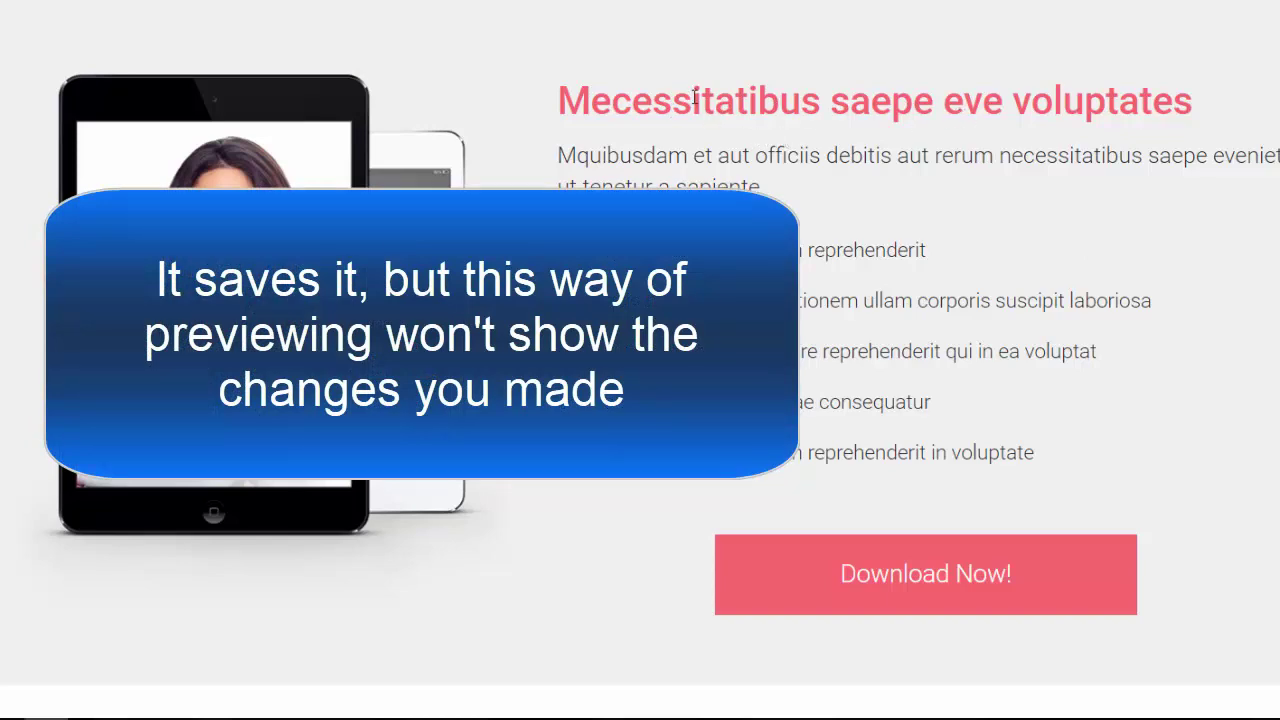
left_click_drag(675, 102, 815, 112)
left_click(1178, 246)
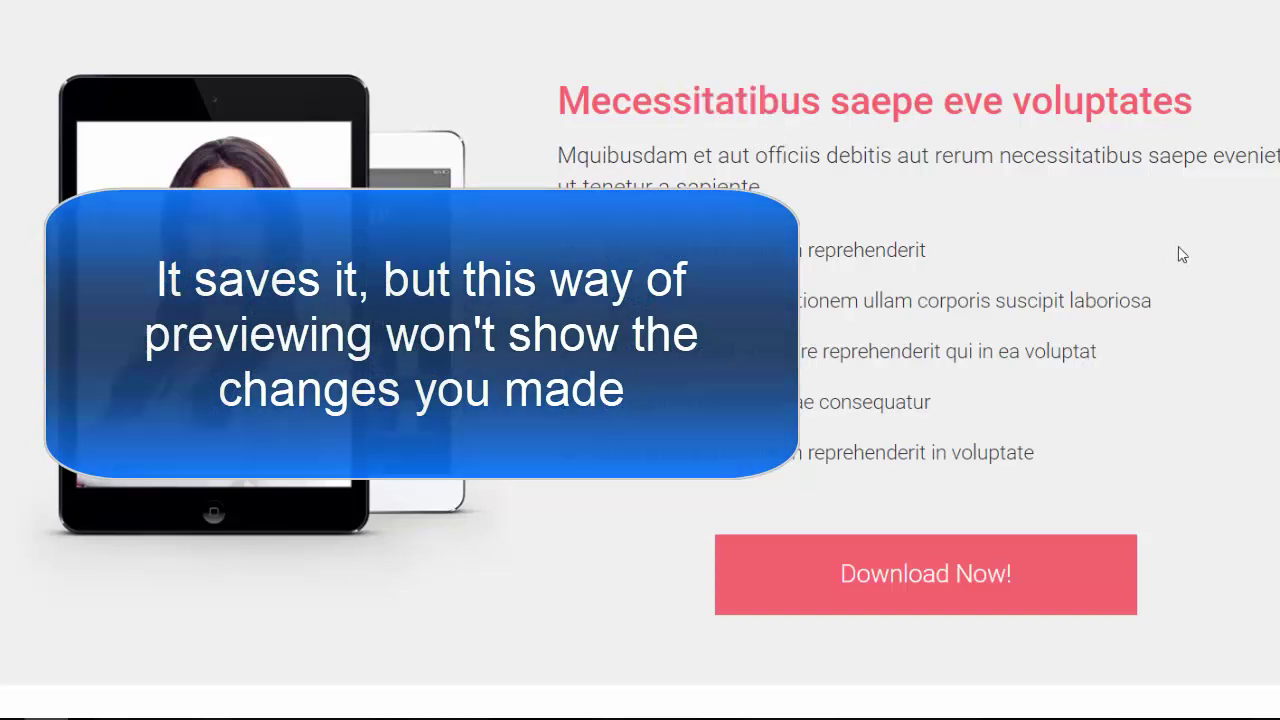
scroll(1178, 246, "down", 5)
scroll(1182, 255, "down", 1)
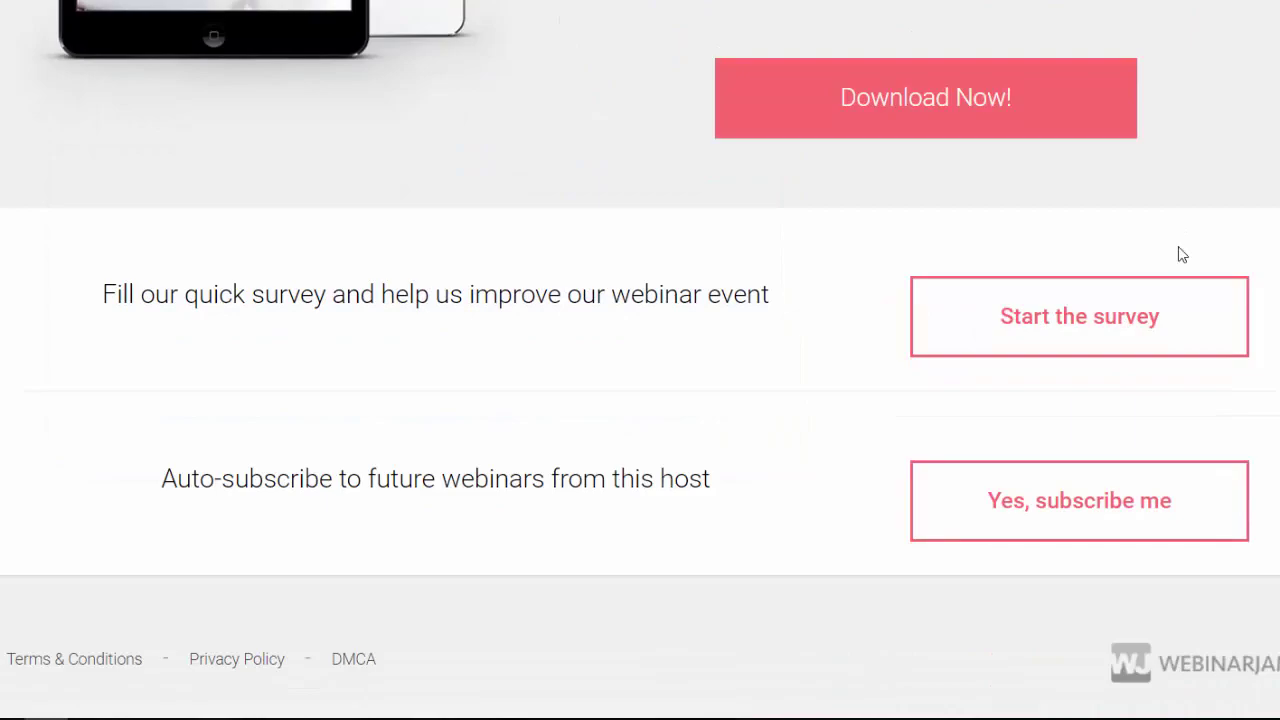
scroll(1182, 255, "up", 15)
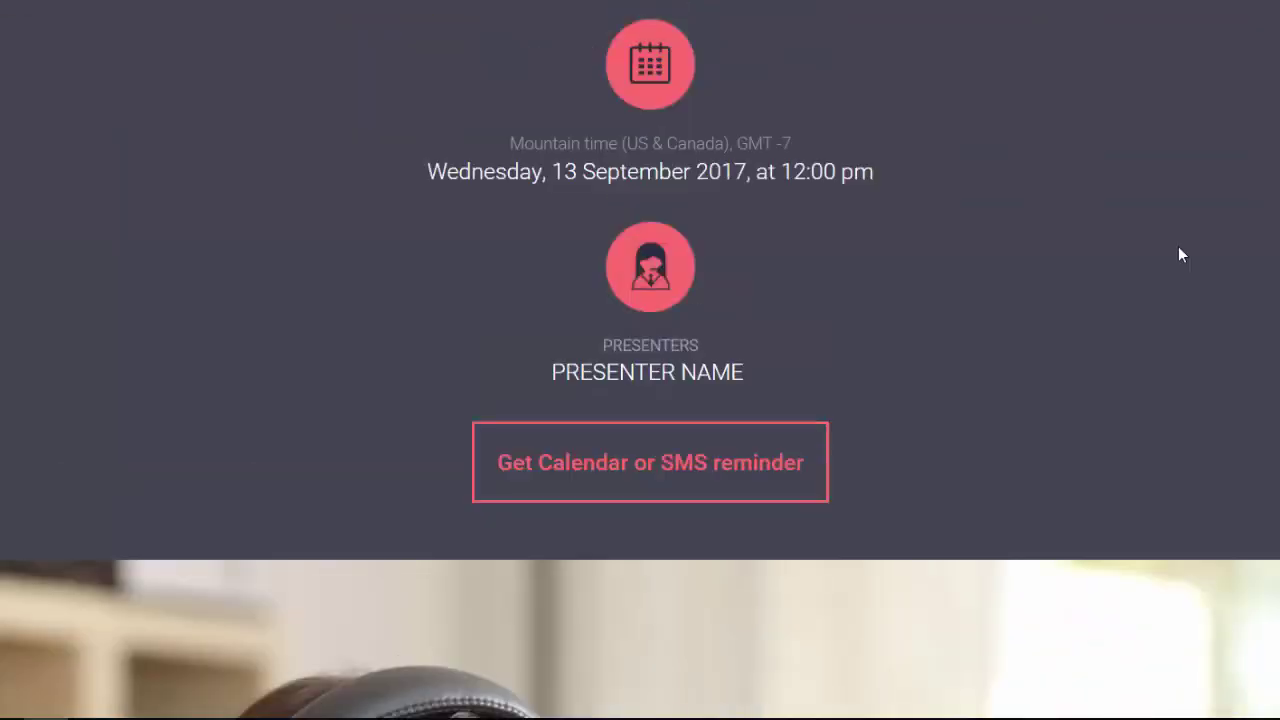
scroll(1182, 255, "up", 2)
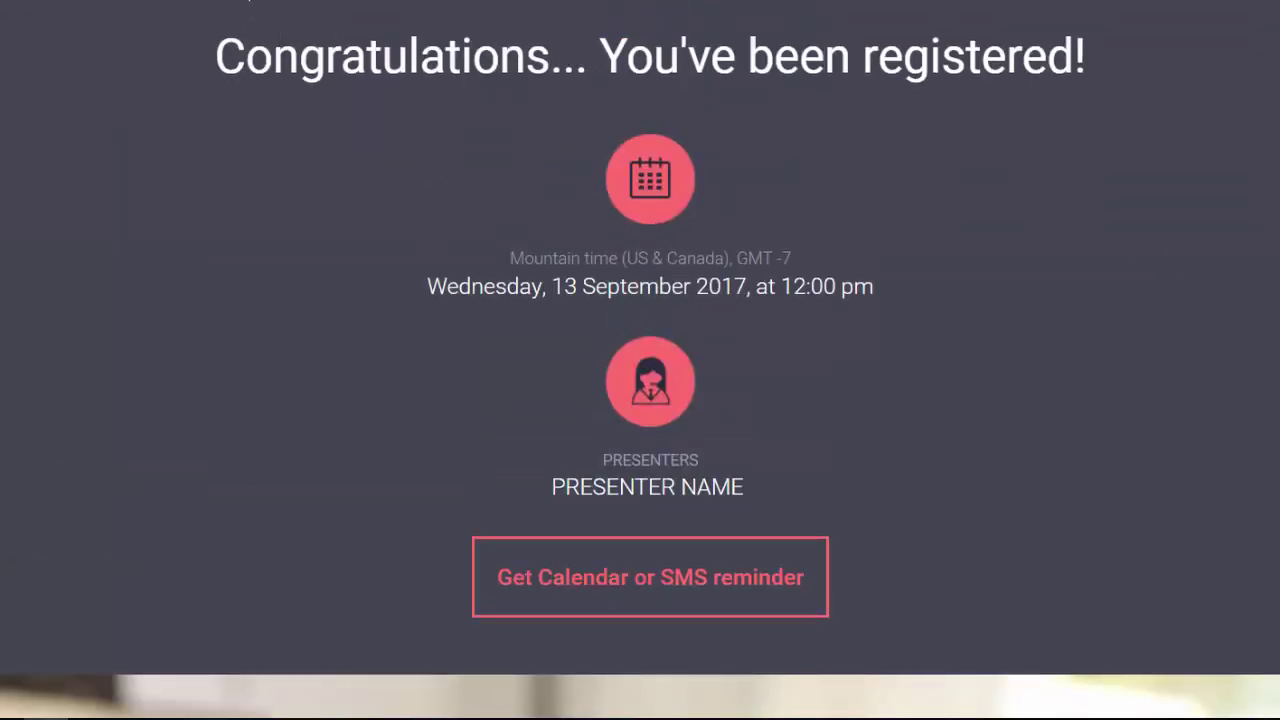
left_click(248, 1)
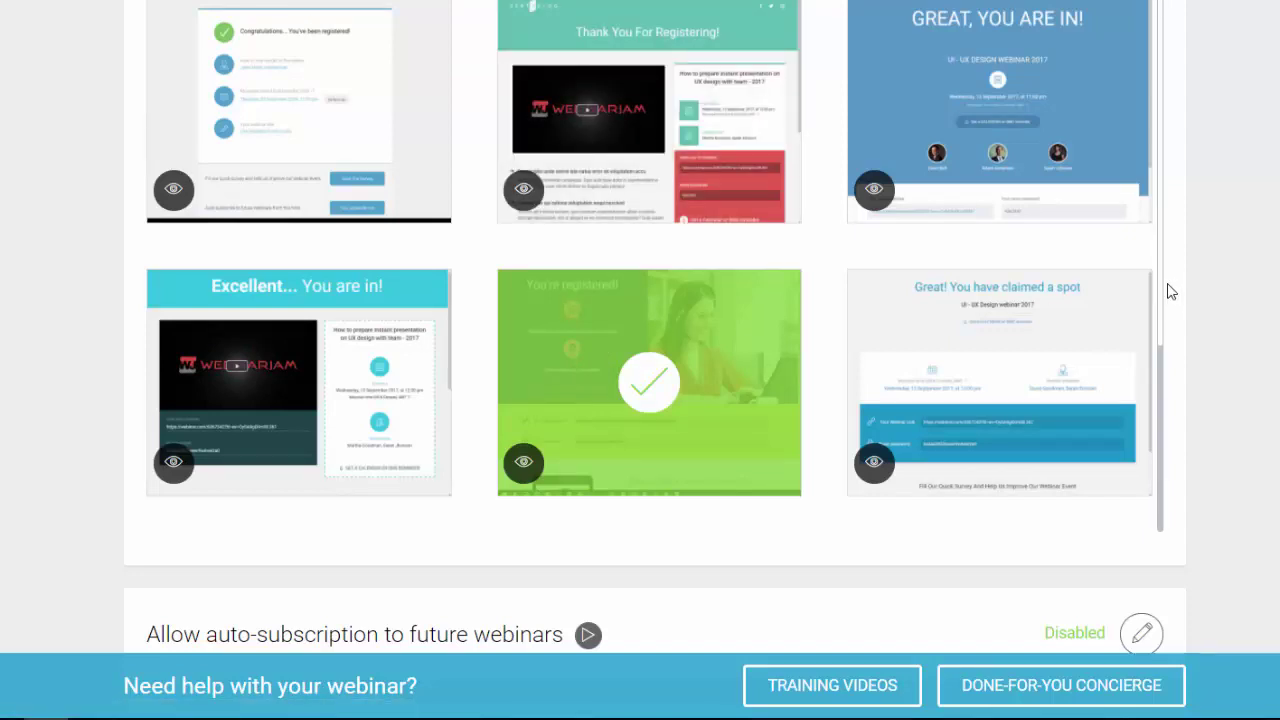
Step: Confirm the selected thank you page template and advance to the Live stage
scroll(1171, 290, "down", 2)
scroll(1171, 290, "down", 1)
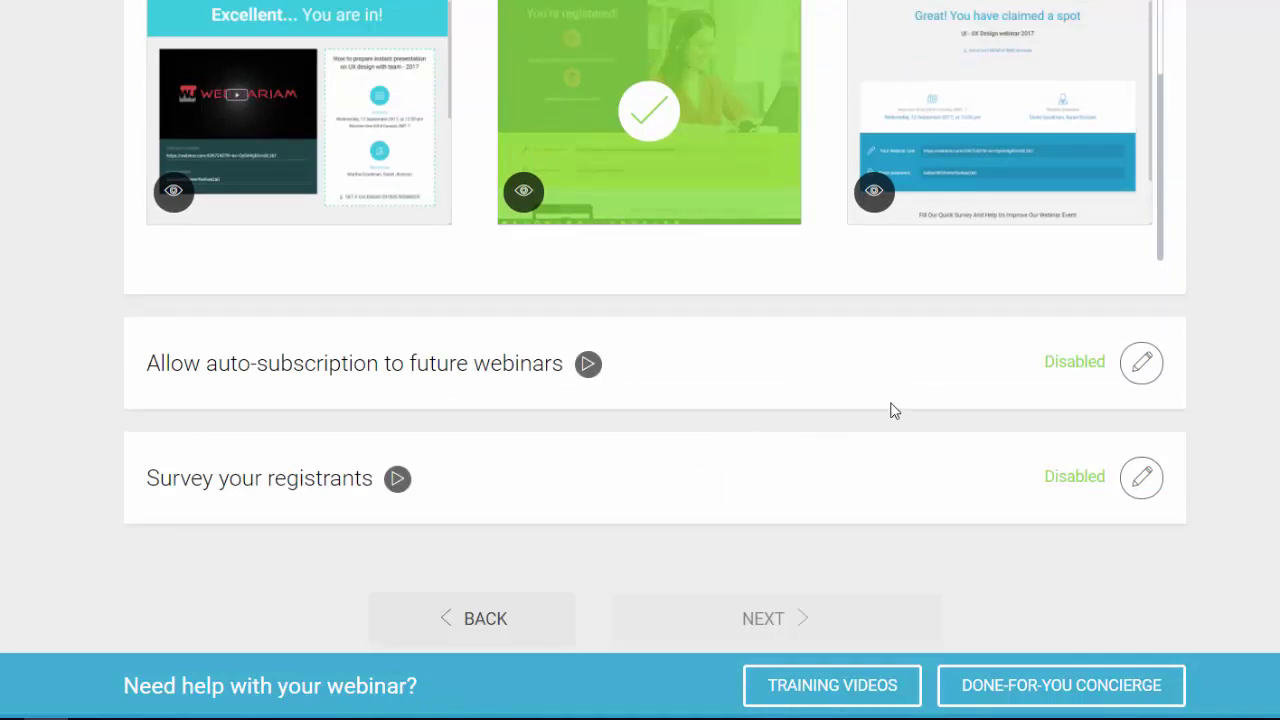
scroll(890, 409, "down", 1)
scroll(890, 409, "up", 8)
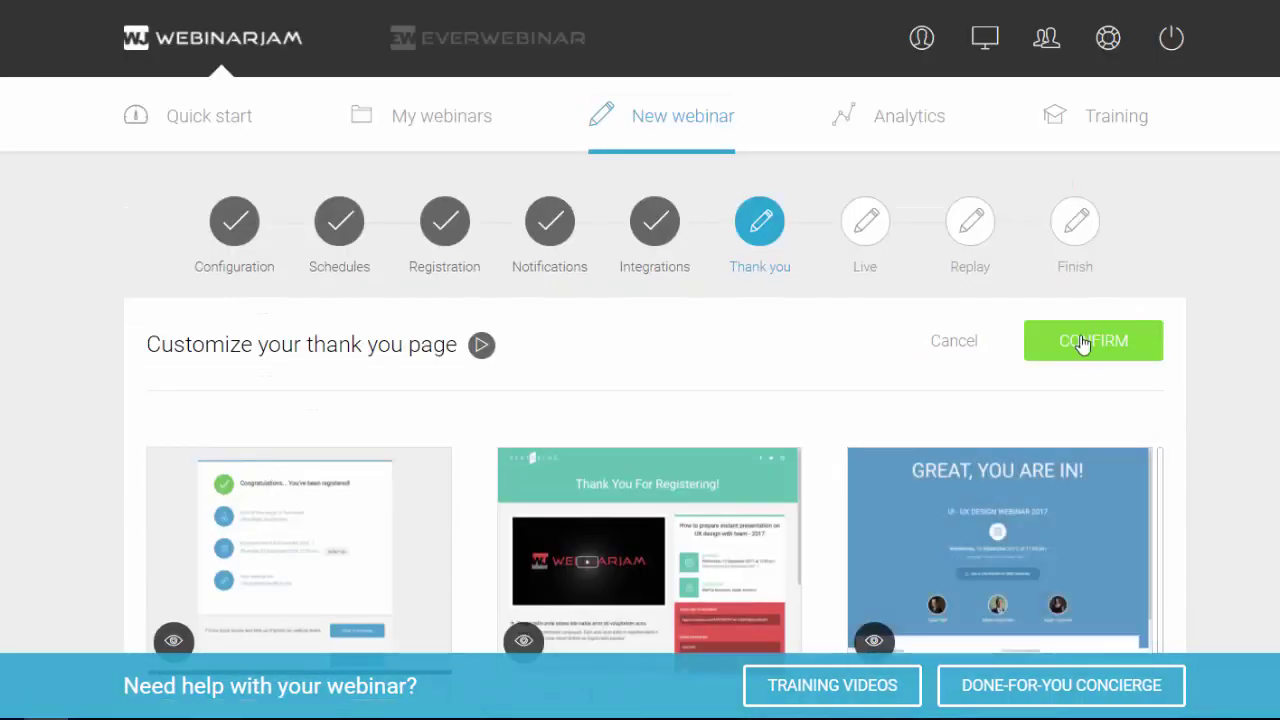
left_click(1081, 344)
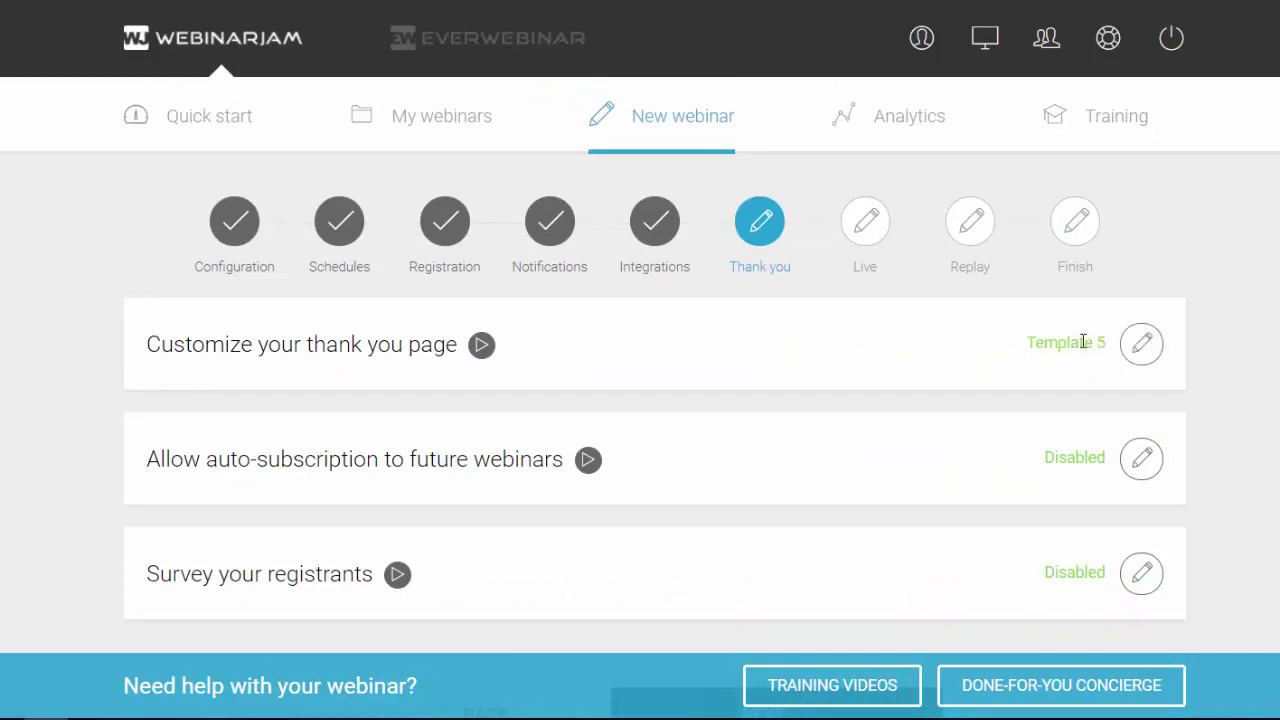
scroll(1051, 486, "down", 3)
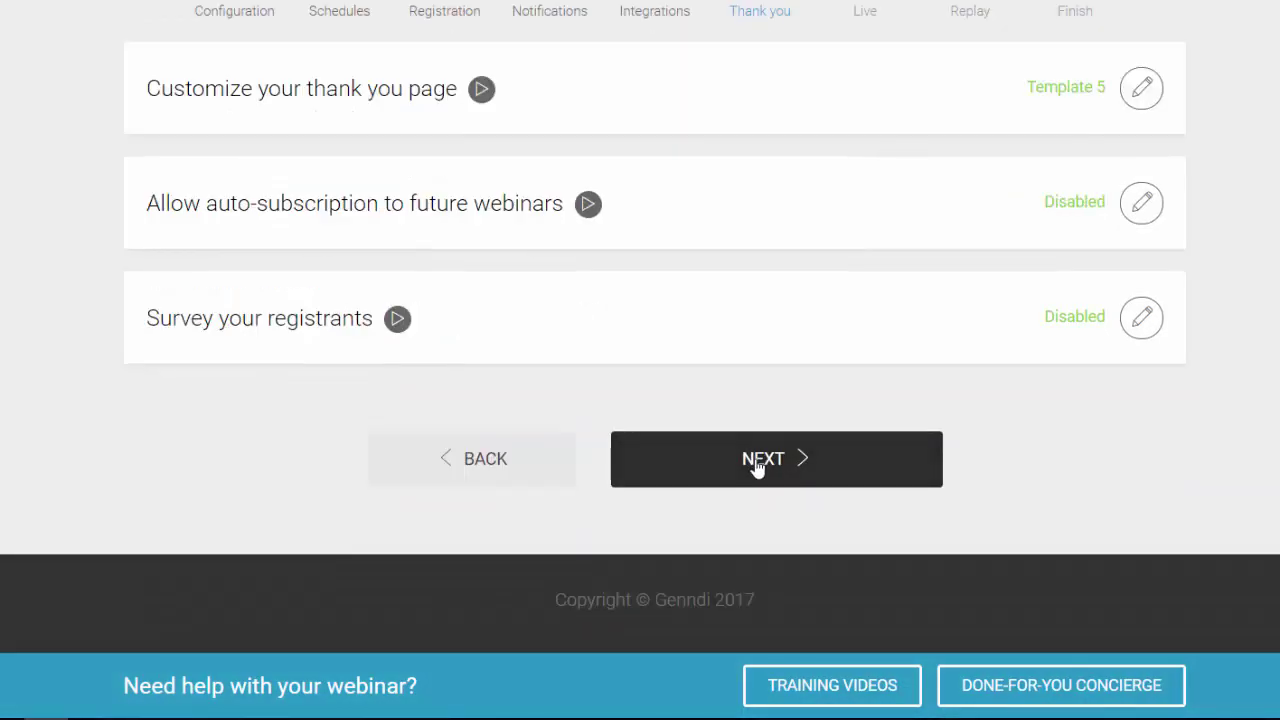
left_click(757, 468)
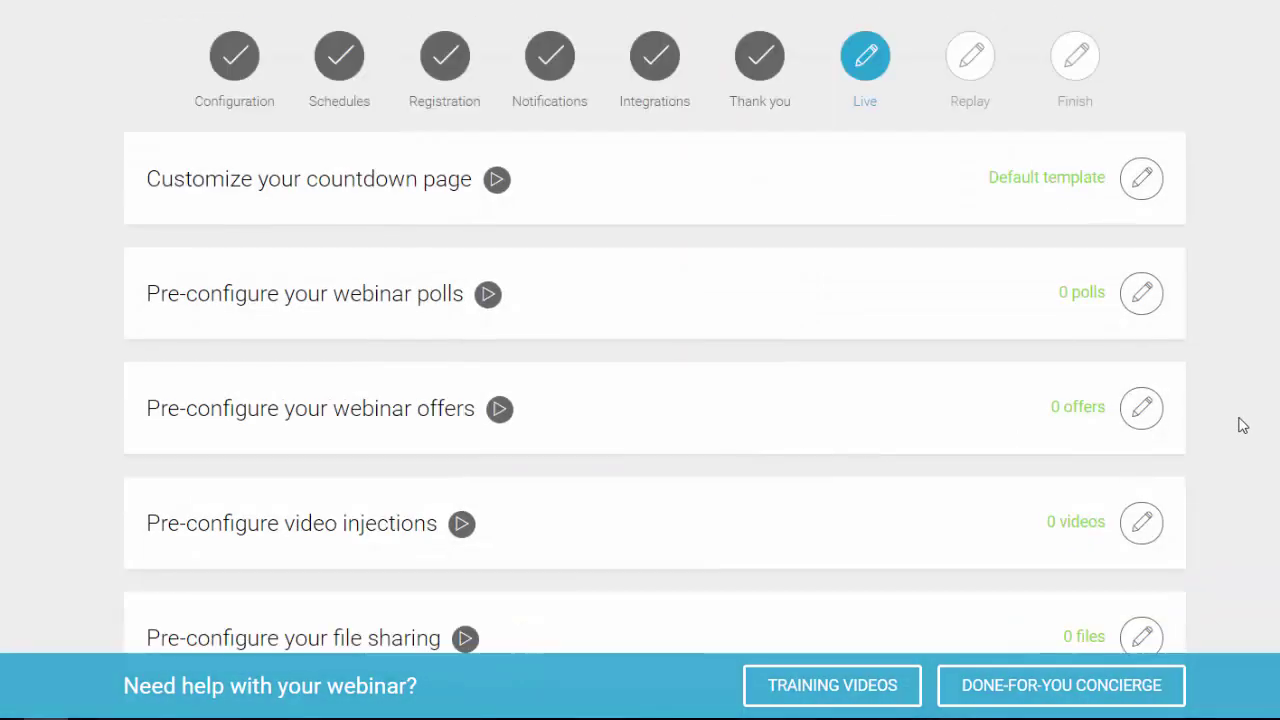
Step: Review the Live stage's settings for the countdown page, polls, offers, video injections, file sharing and slide presentation
scroll(1240, 426, "down", 4)
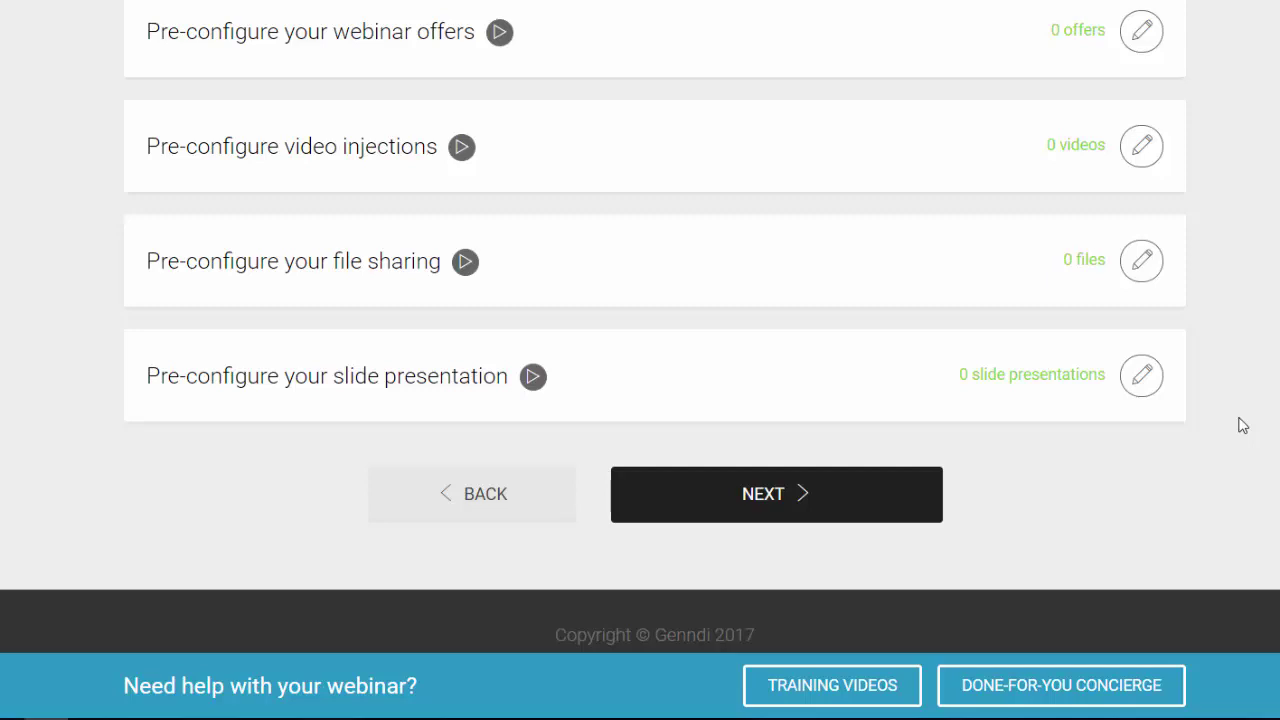
scroll(1240, 426, "up", 3)
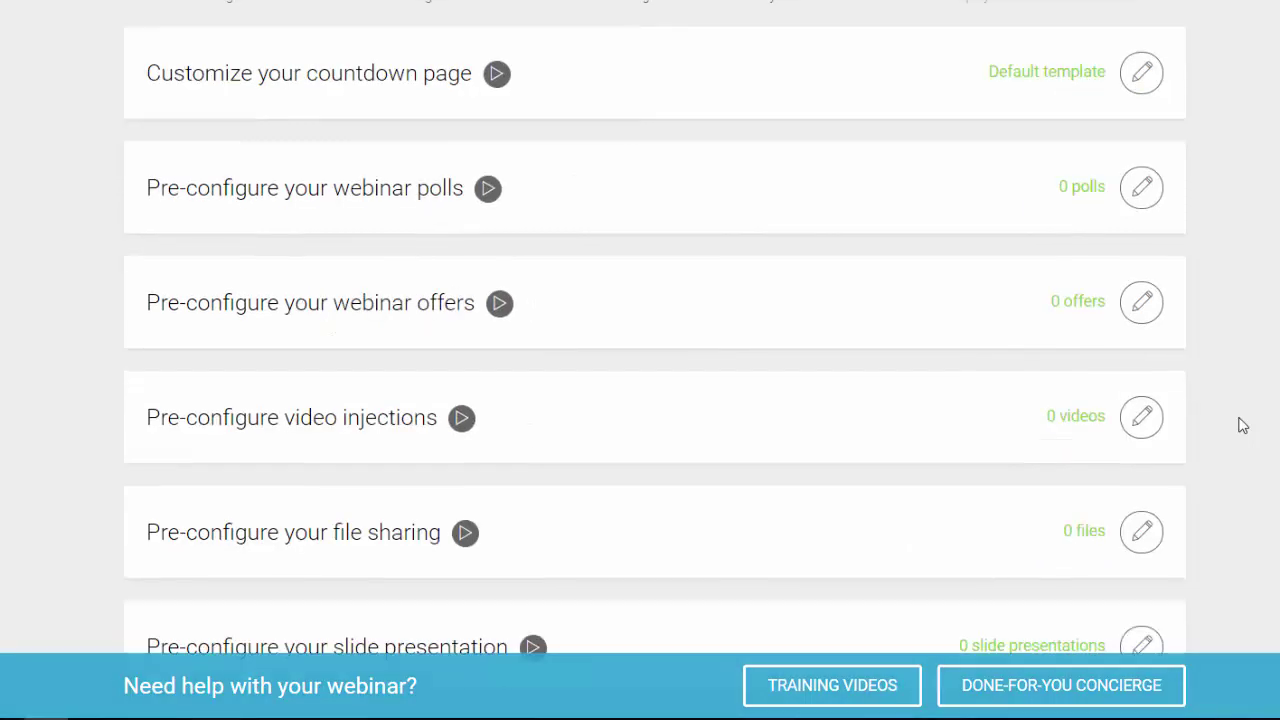
scroll(1240, 426, "up", 1)
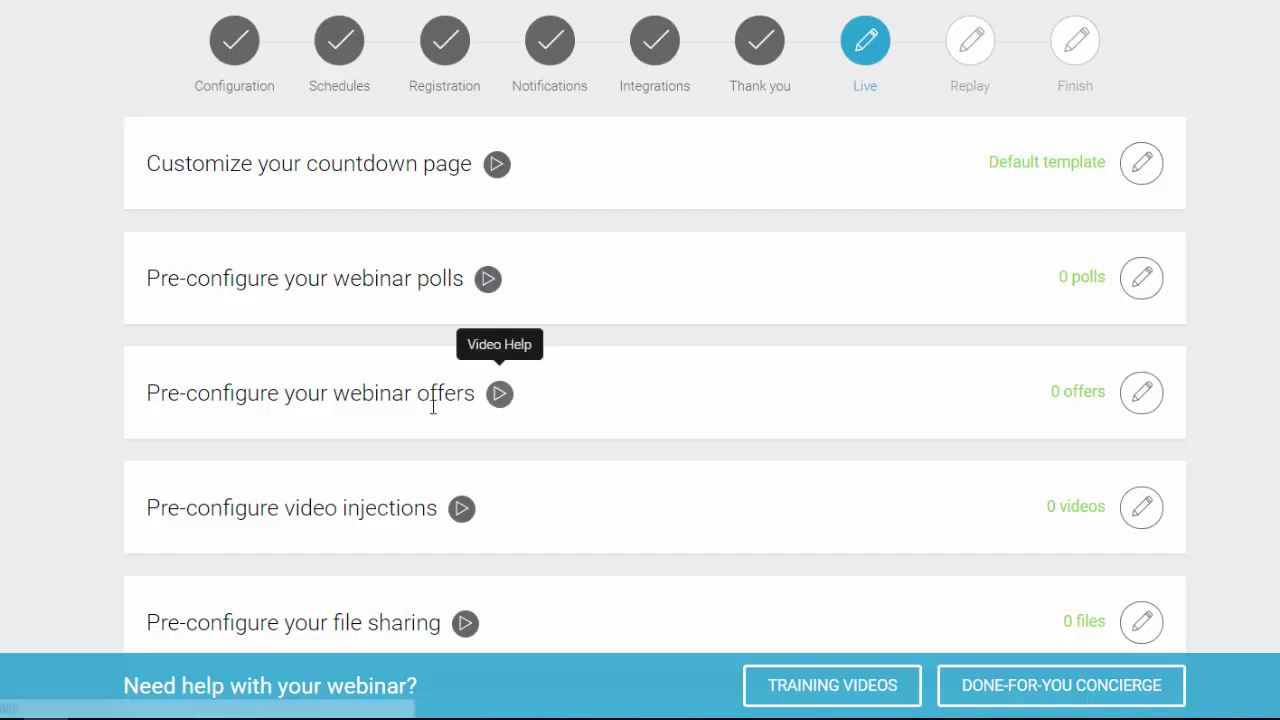
scroll(851, 511, "down", 2)
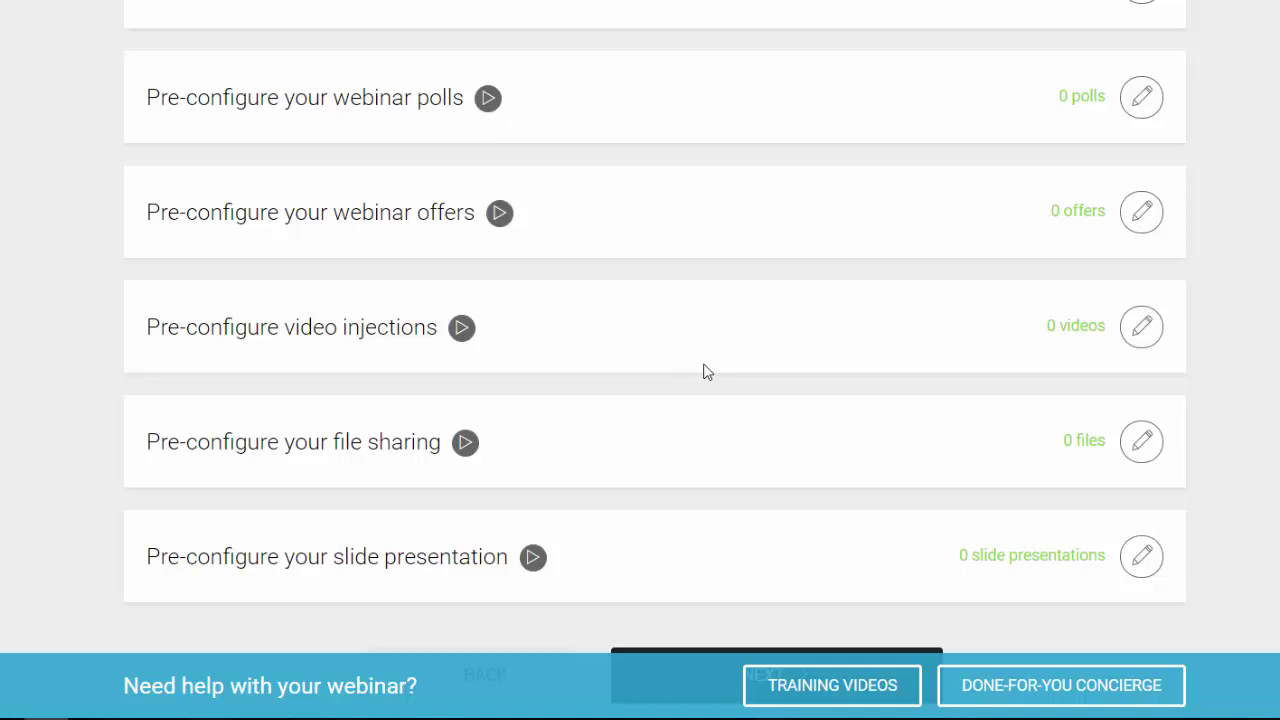
Step: Check the options for pre-configuring video injections and the slide presentation, leave both empty, and advance to the Replay stage
left_click(1141, 326)
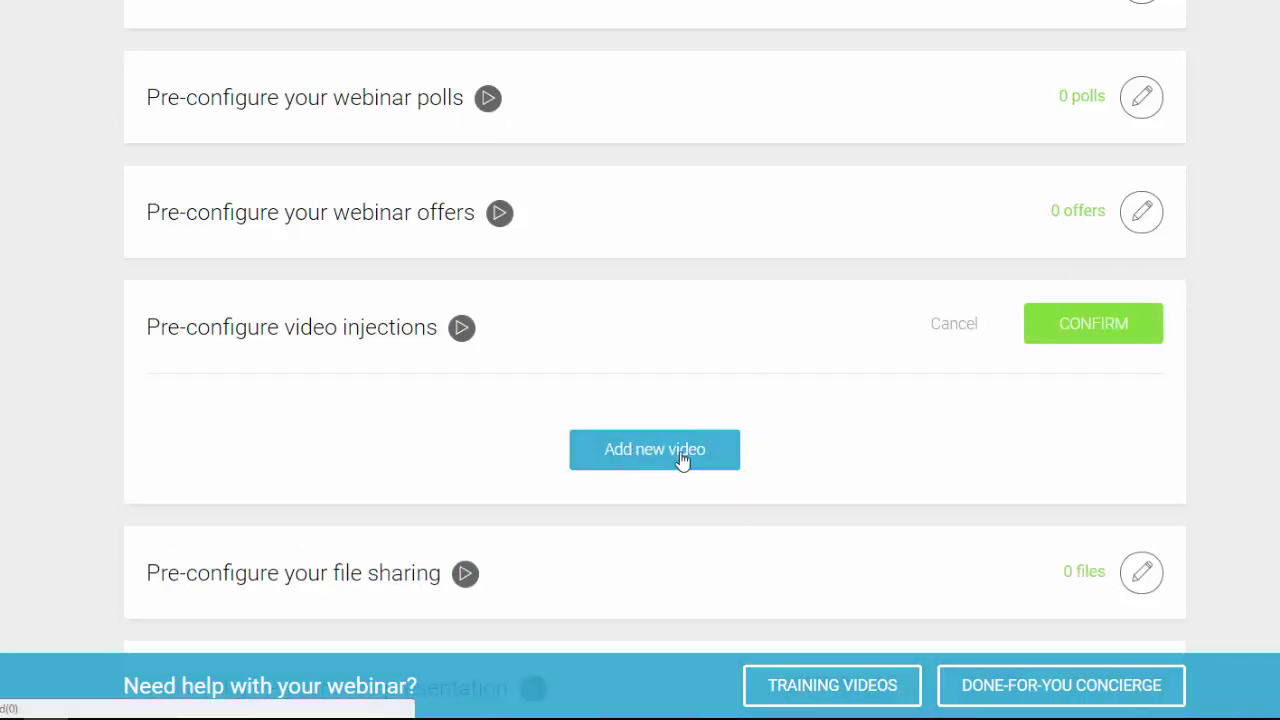
left_click(1093, 324)
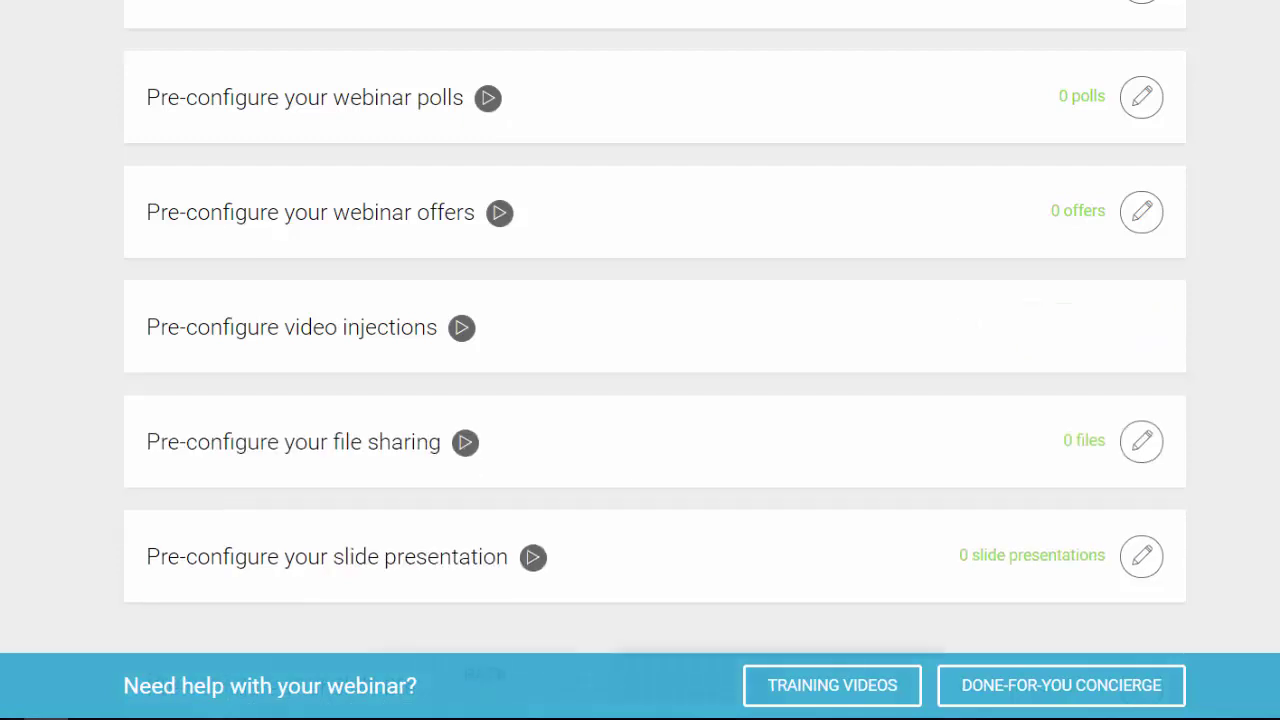
scroll(453, 310, "down", 2)
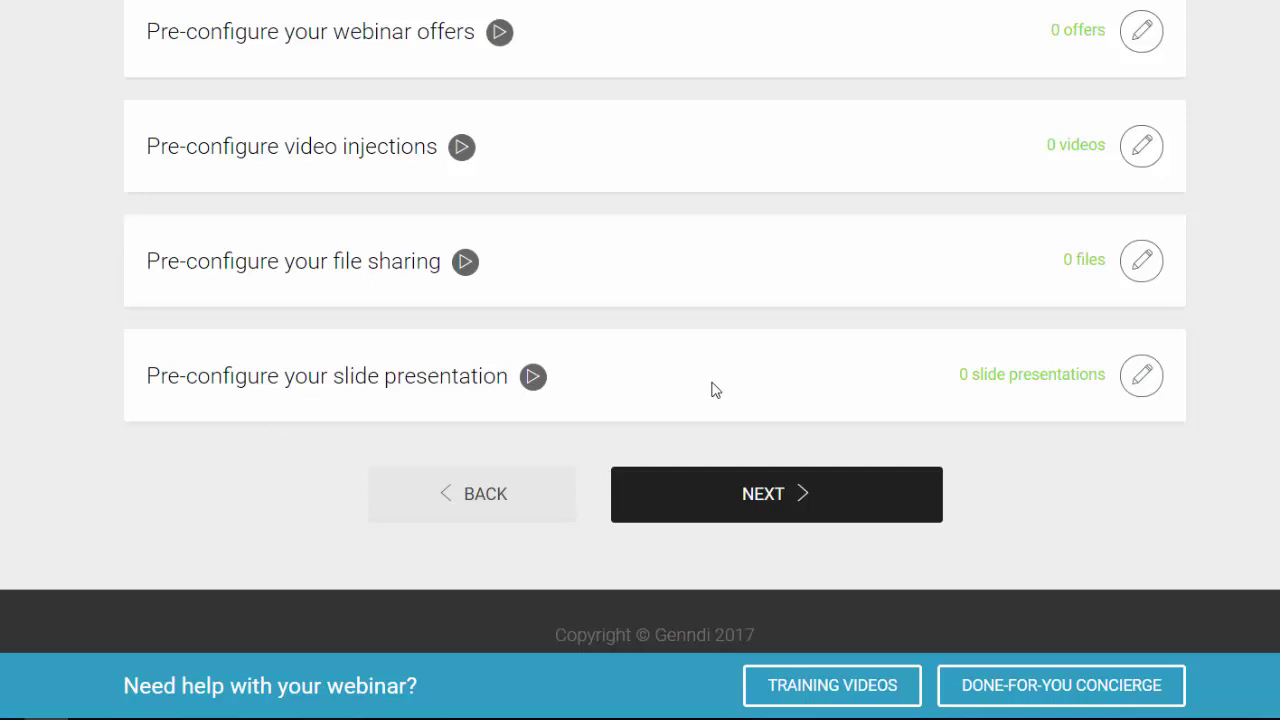
left_click(1141, 379)
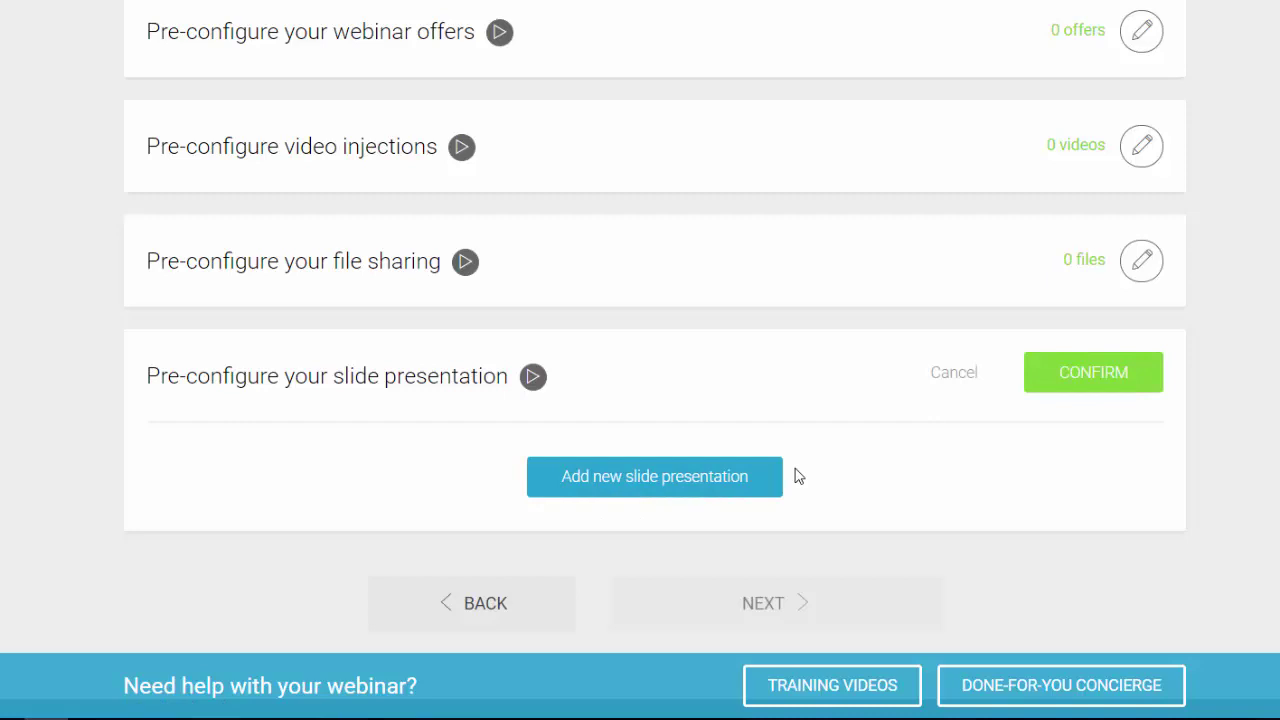
left_click(1098, 378)
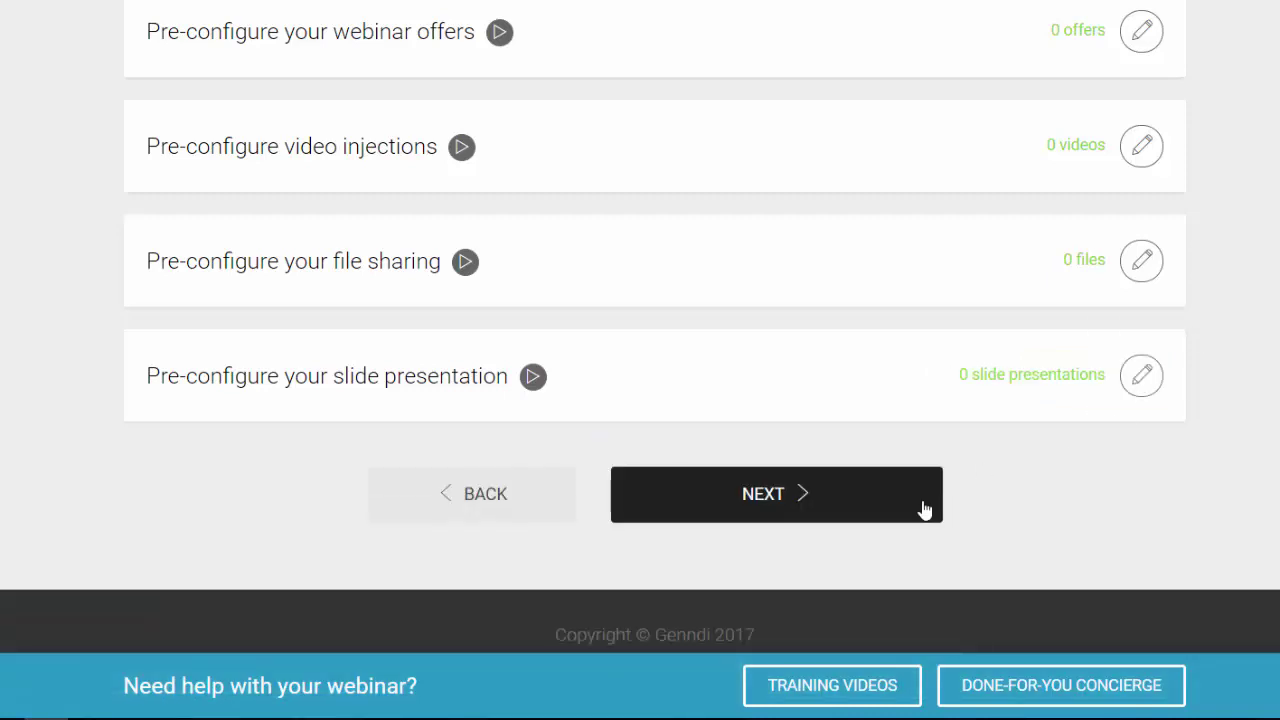
left_click(837, 509)
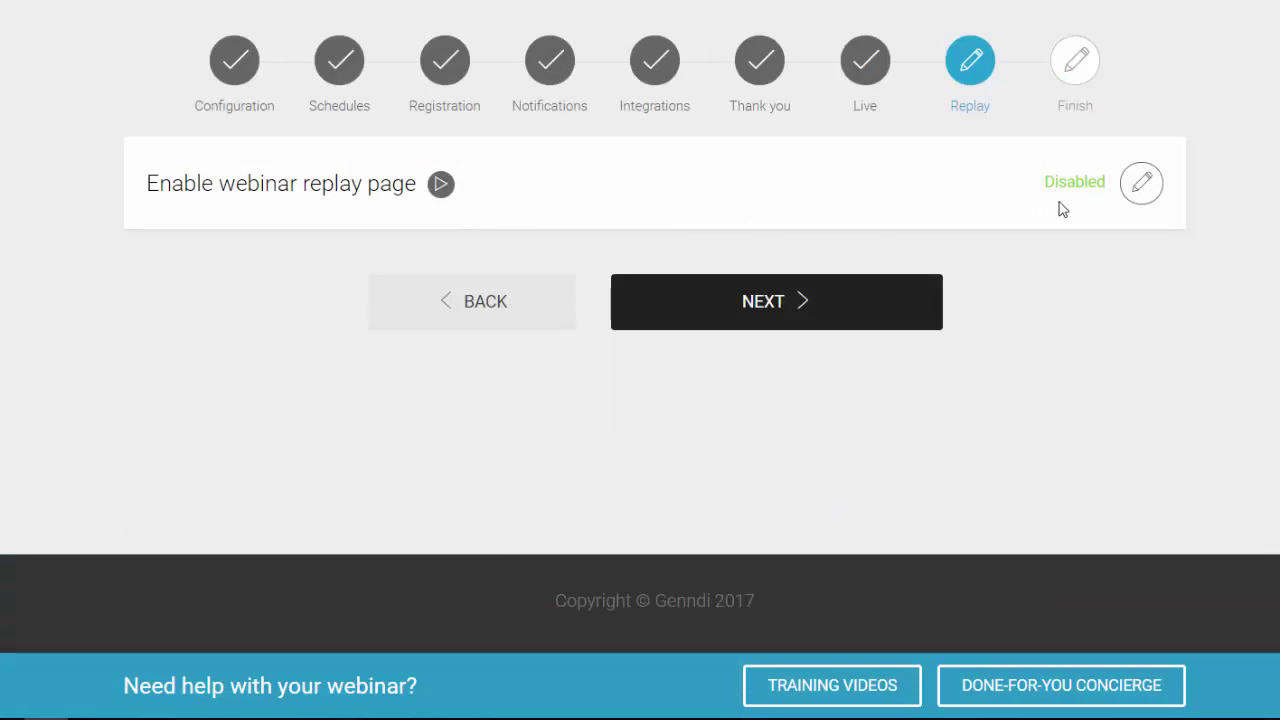
Step: Enable the webinar replay page and look over the additional replay settings
left_click(1155, 185)
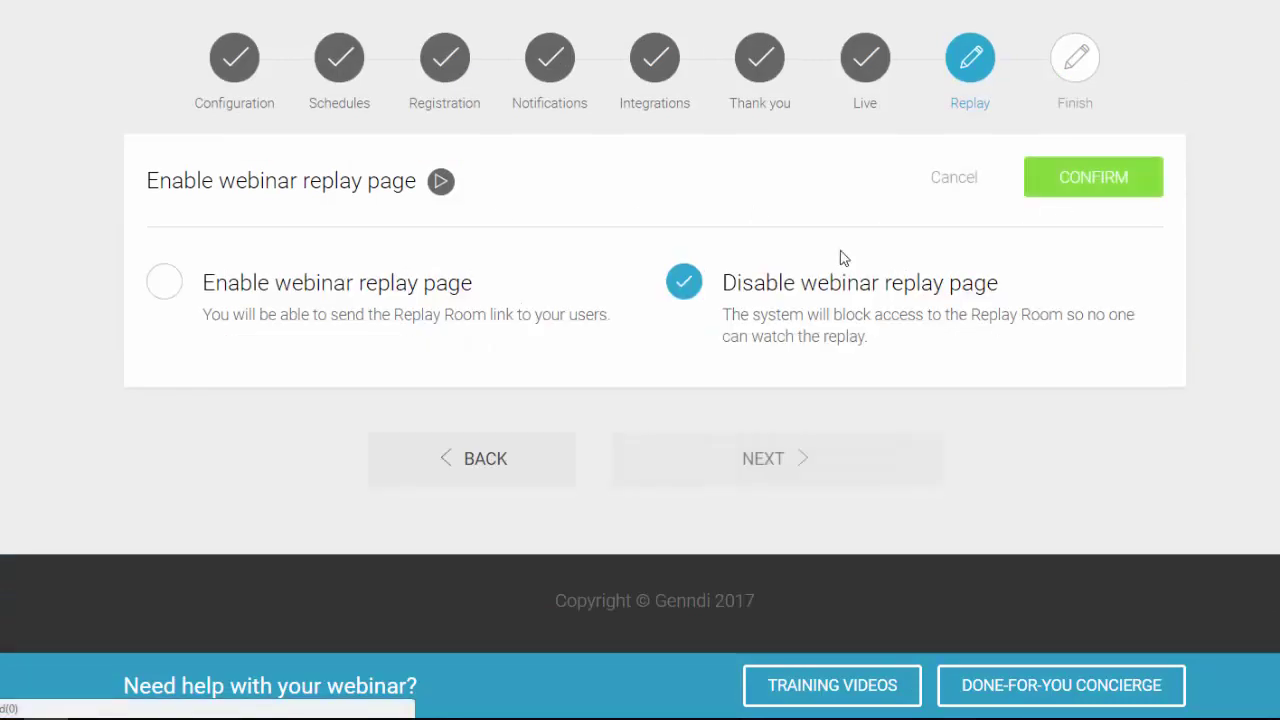
left_click(155, 287)
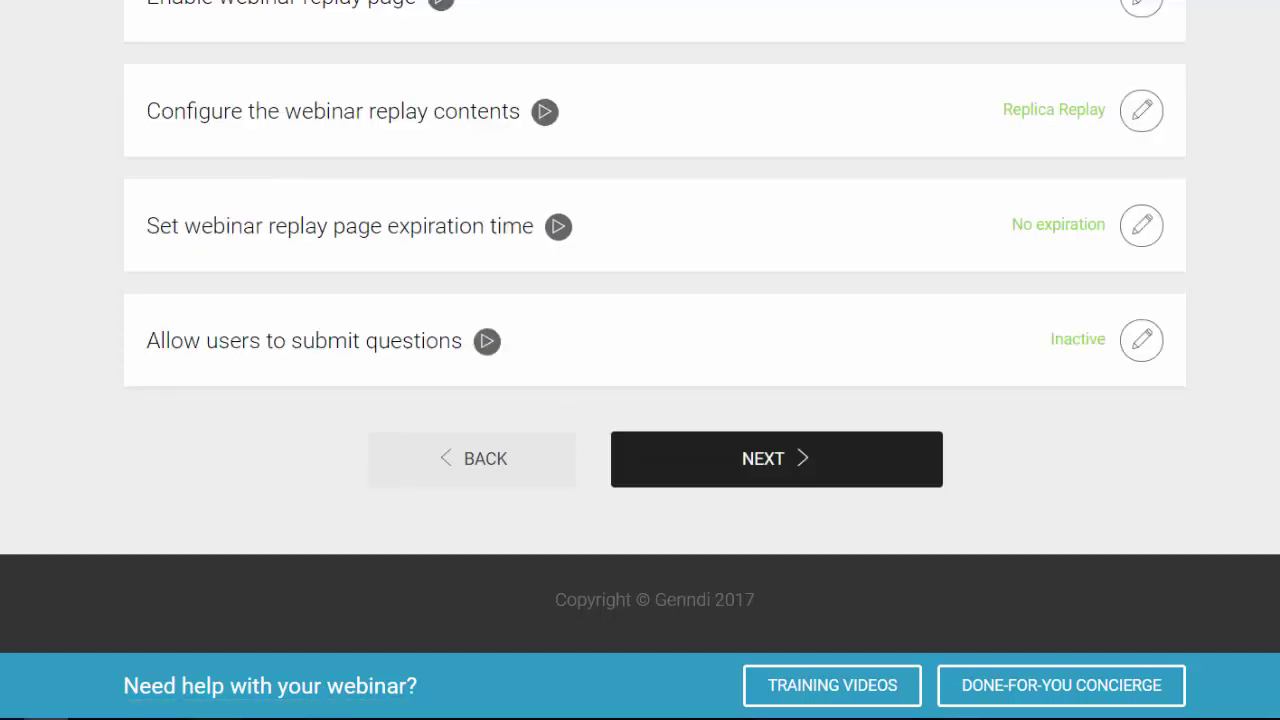
scroll(640, 400, "up", 3)
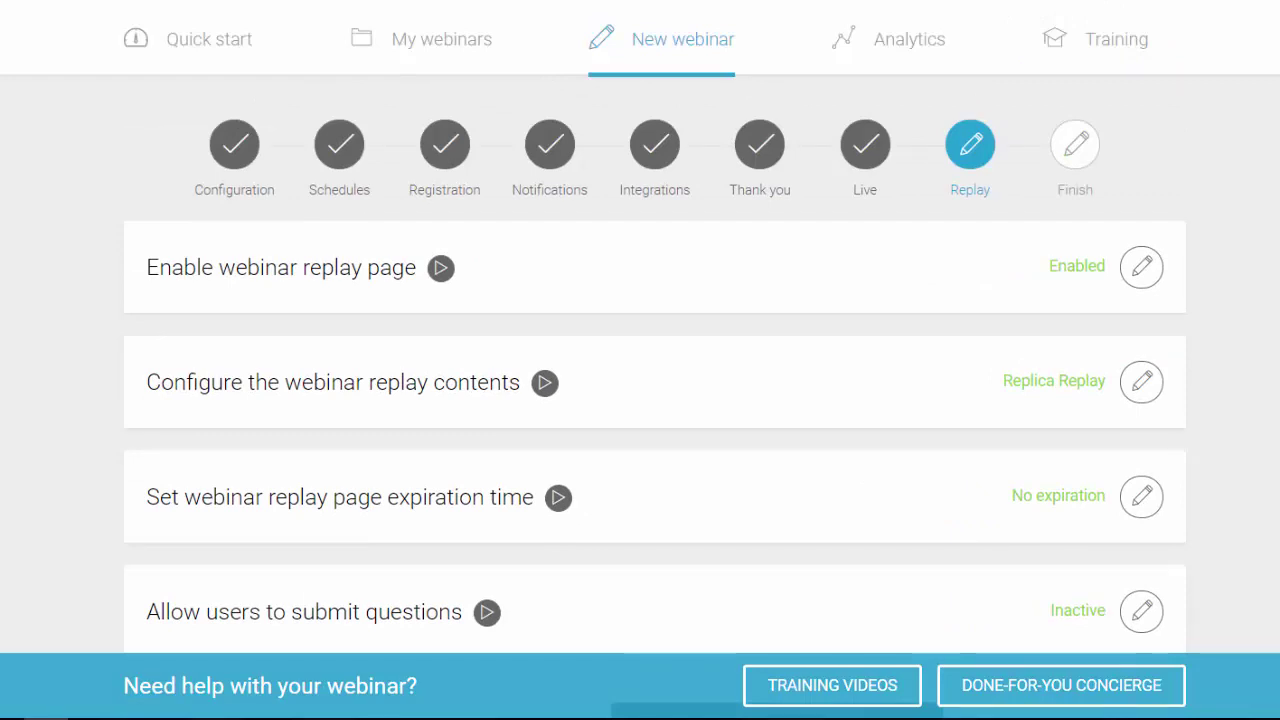
scroll(640, 400, "down", 2)
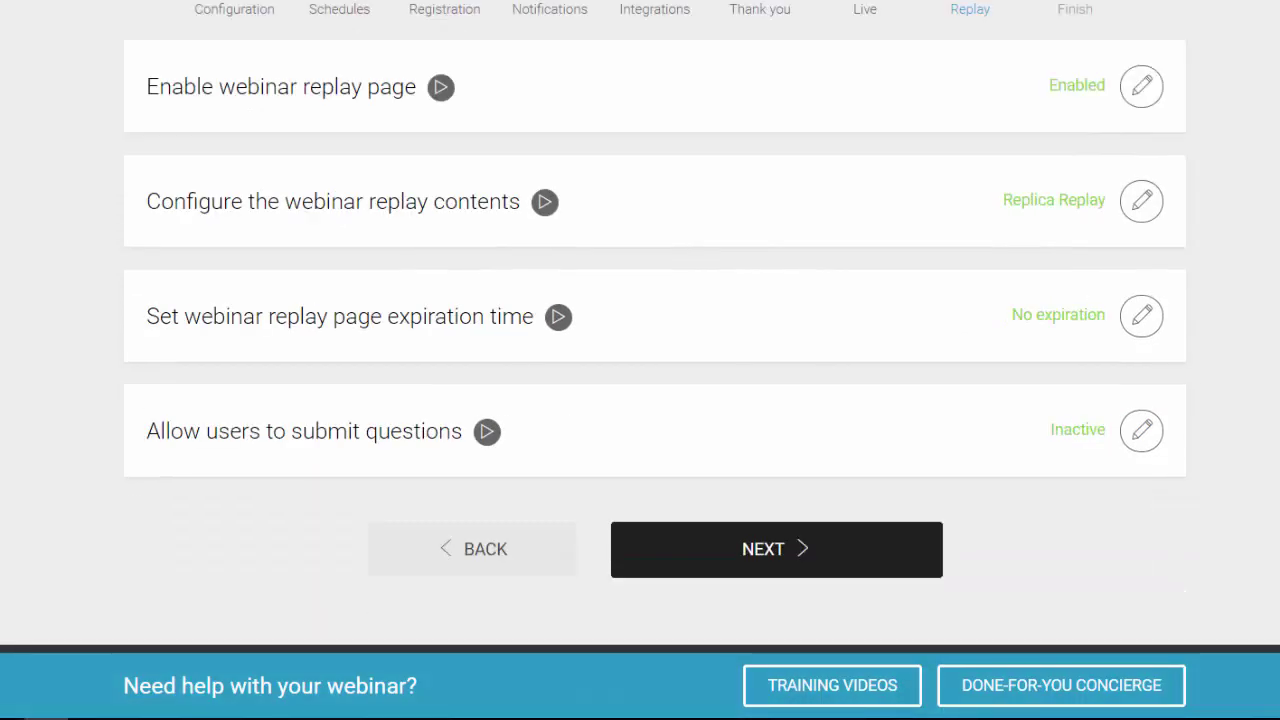
Step: Check the Redirect to a URL option for the webinar replay contents, and confirm Replica replay as the choice
left_click(1151, 207)
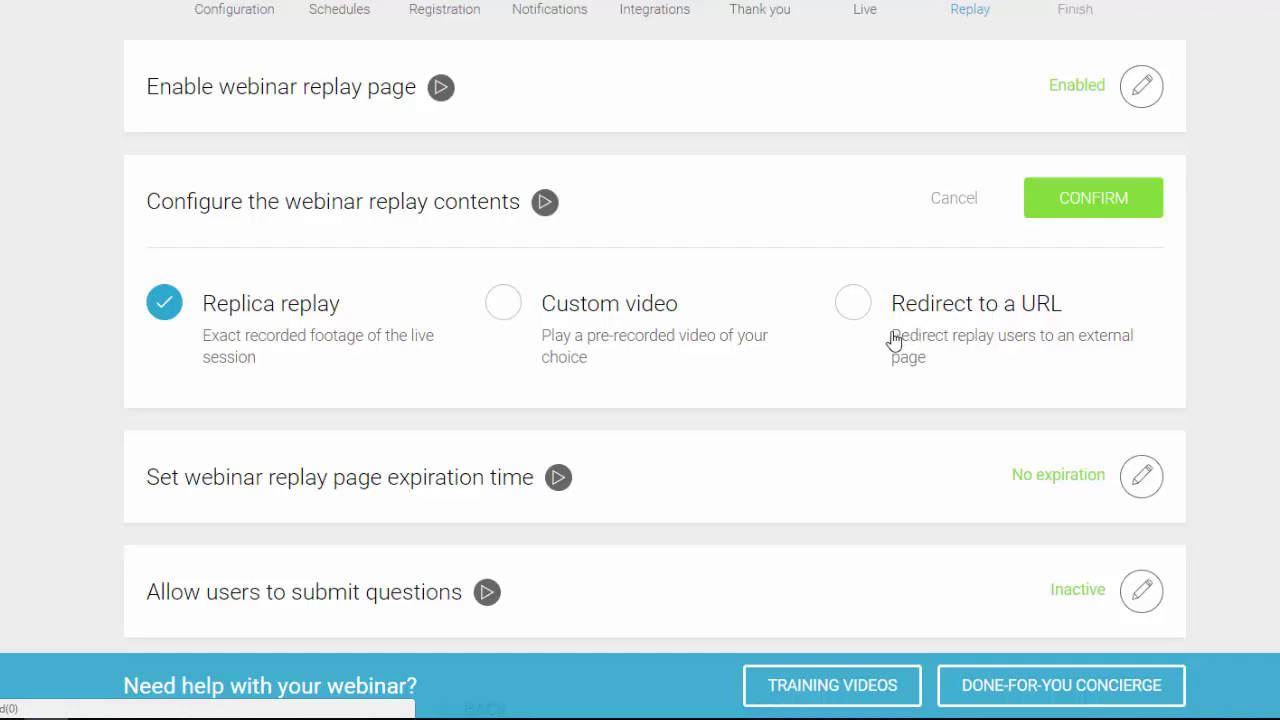
left_click(852, 306)
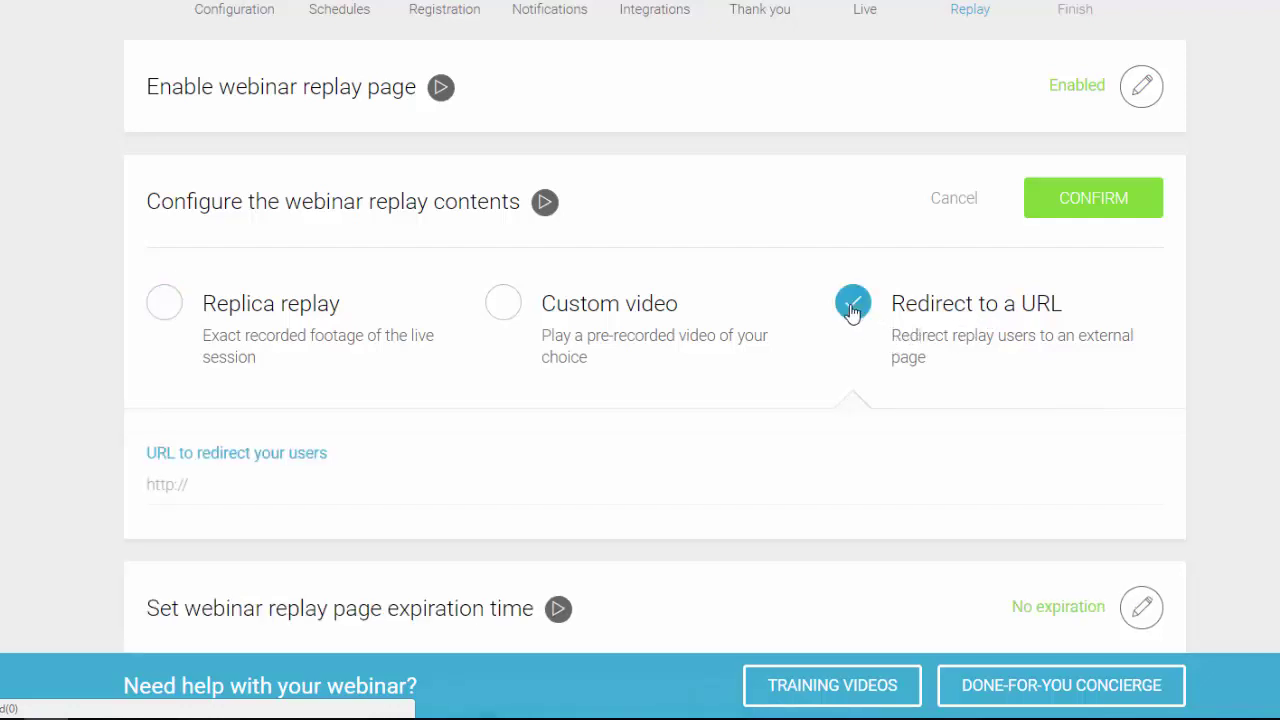
left_click(186, 315)
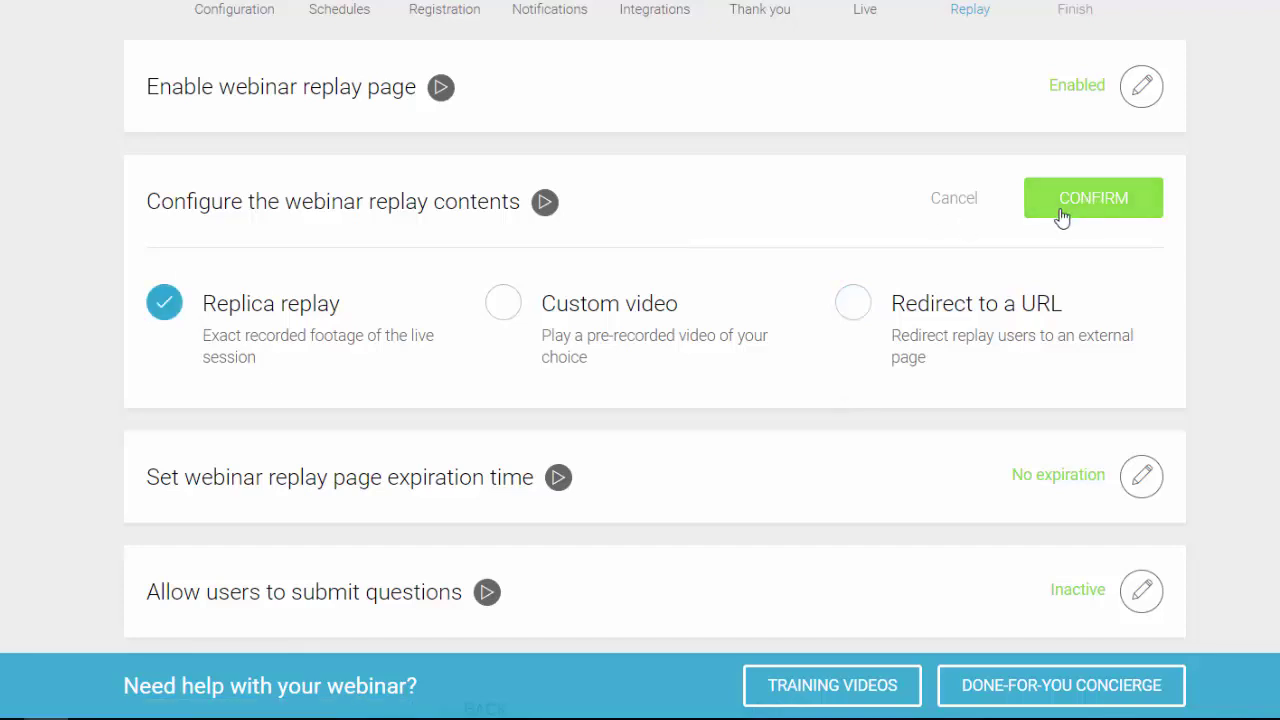
left_click(1060, 216)
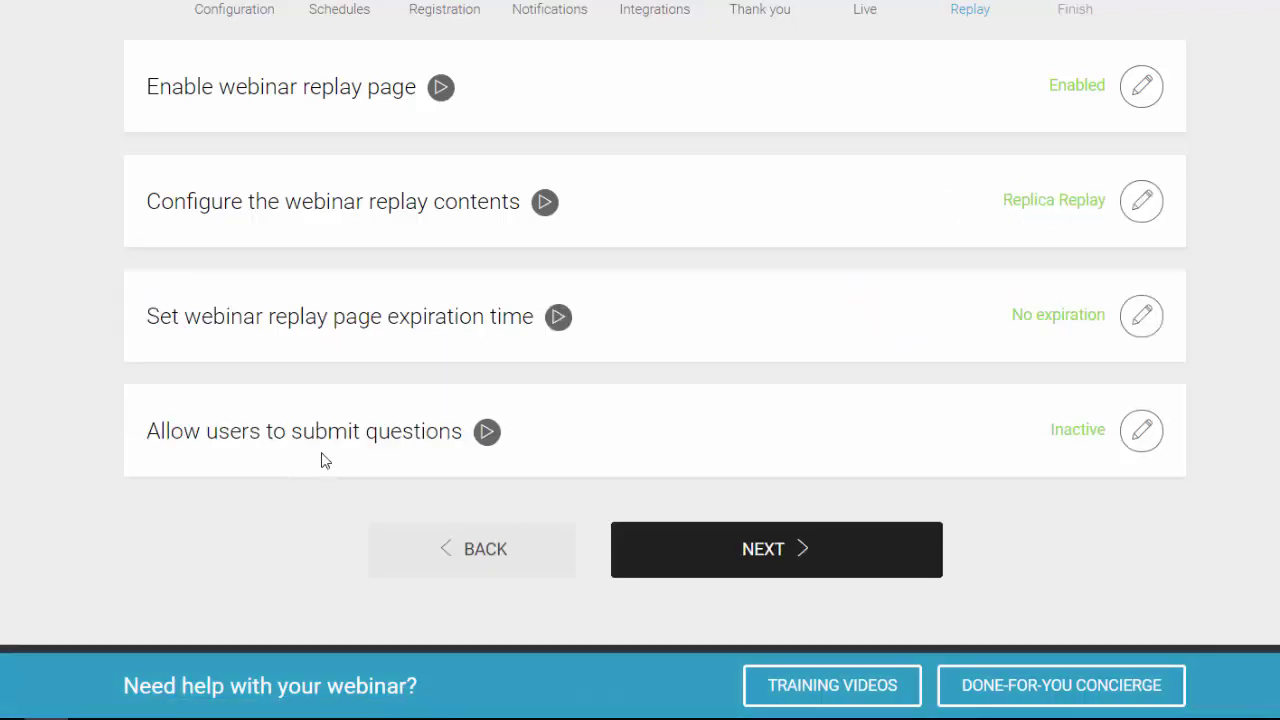
Step: Complete the Replay stage to finish creating the webinar, and open the guidance on what is next
left_click(744, 545)
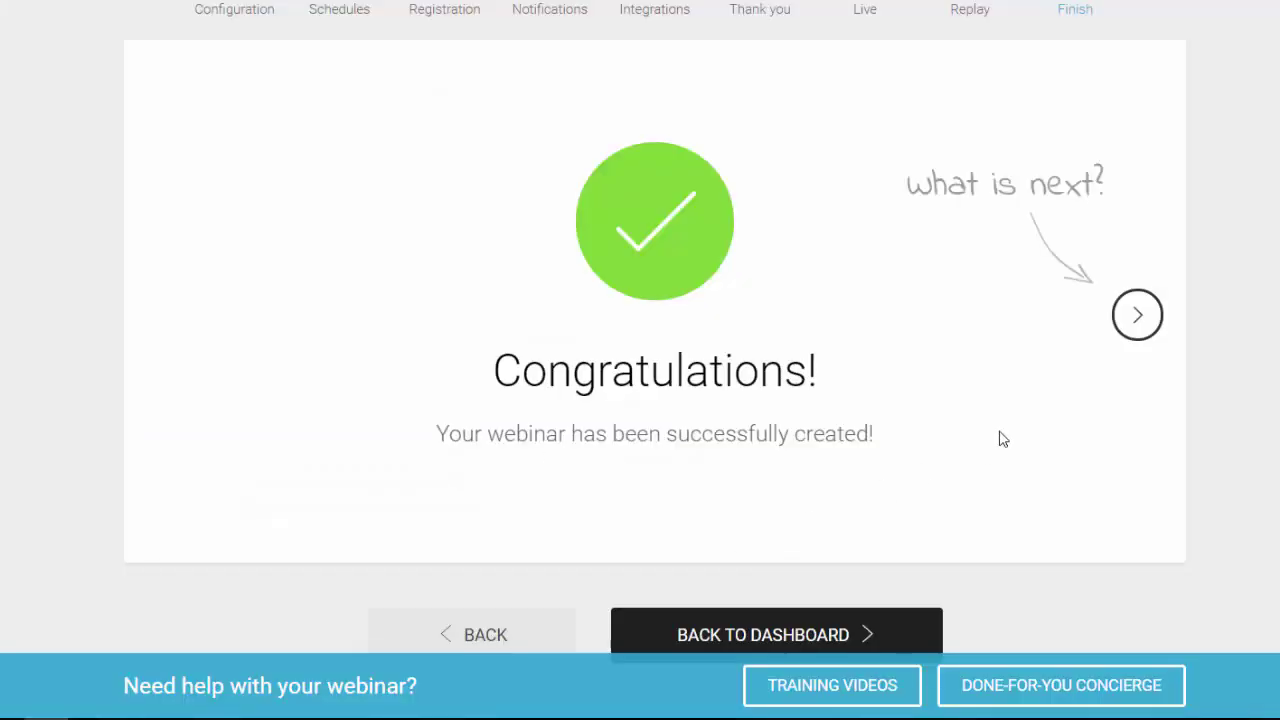
scroll(997, 437, "down", 1)
left_click(1138, 226)
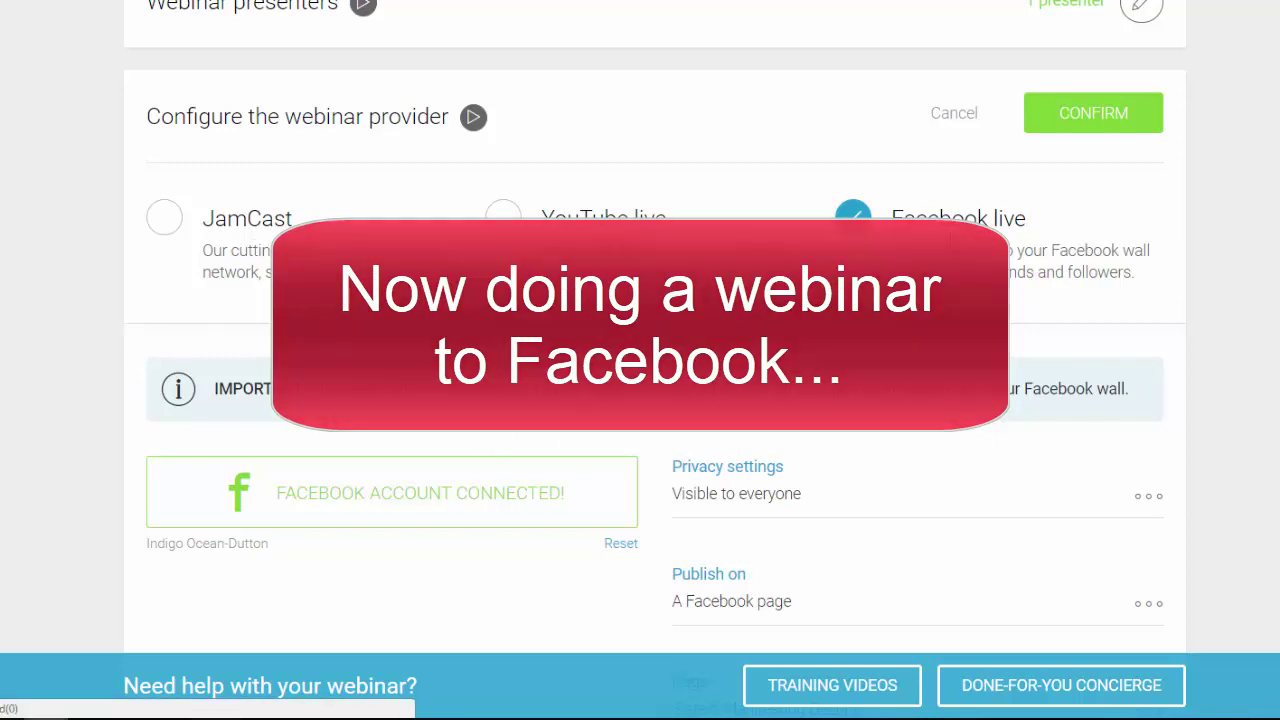
Step: Review the Facebook live provider's privacy settings, publishing destinations and selected page
scroll(480, 357, "down", 1)
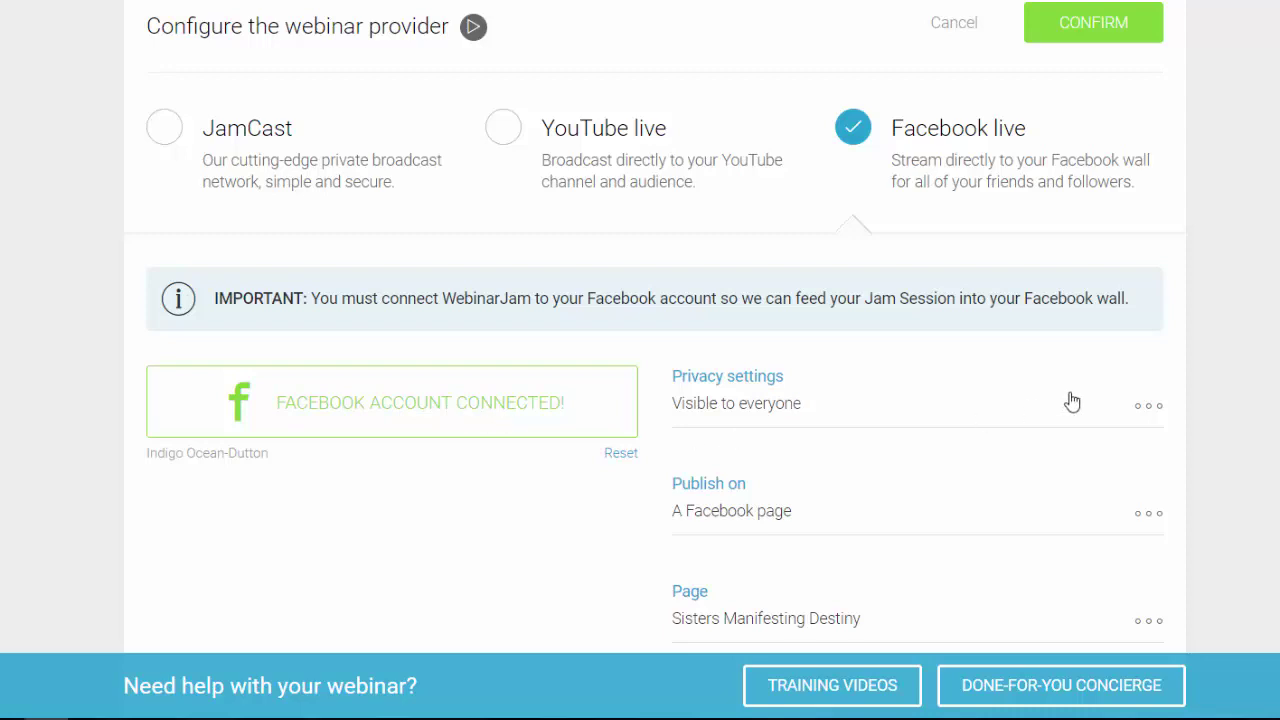
scroll(1070, 400, "down", 1)
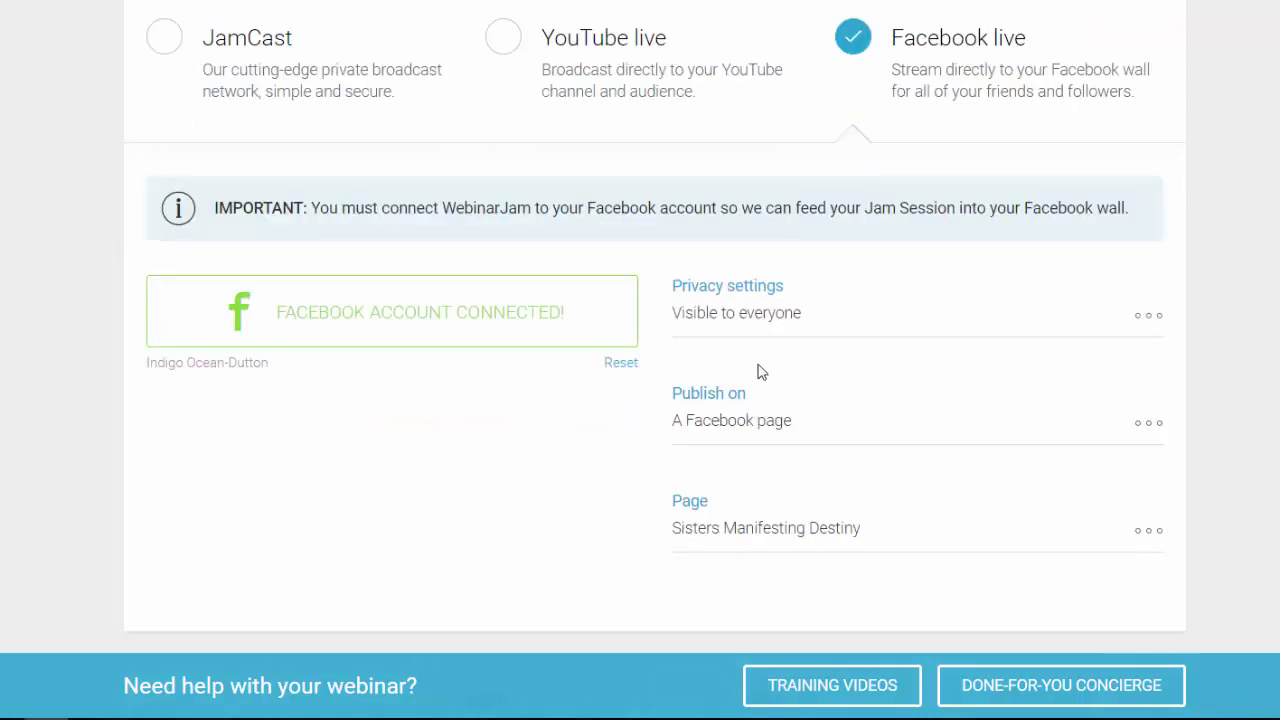
left_click(1146, 424)
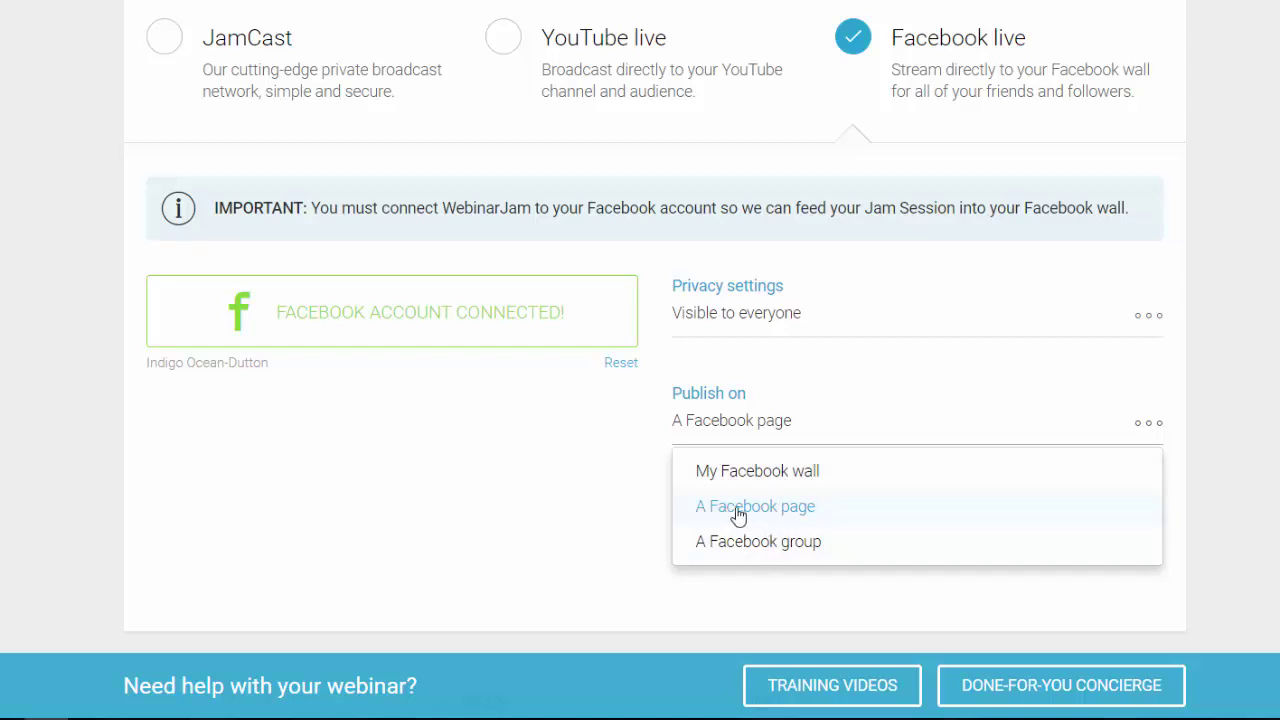
left_click(1268, 417)
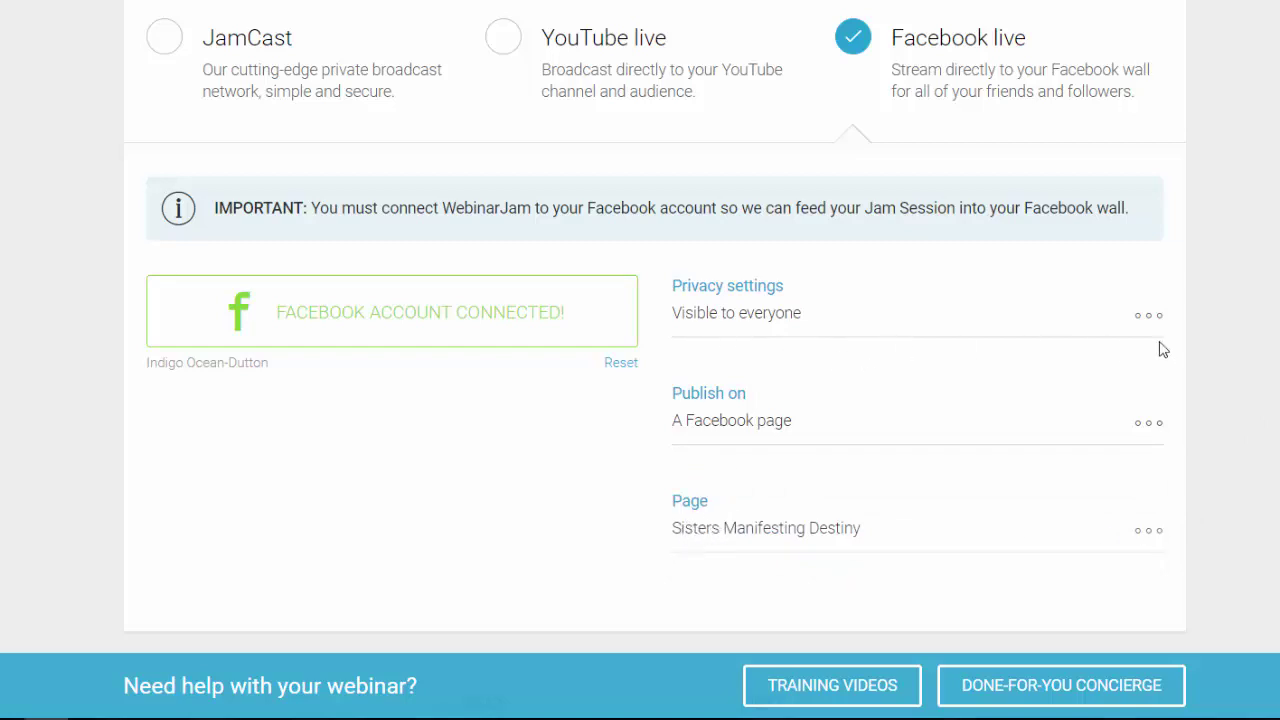
scroll(1260, 339, "up", 3)
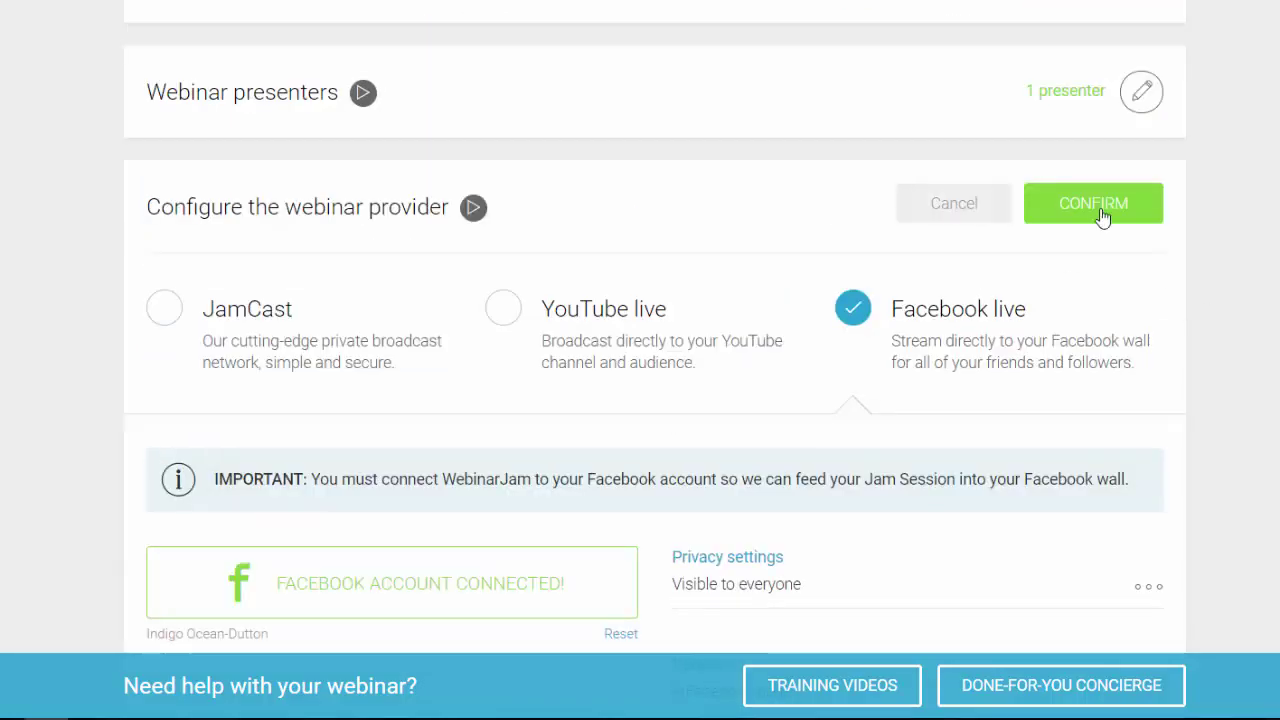